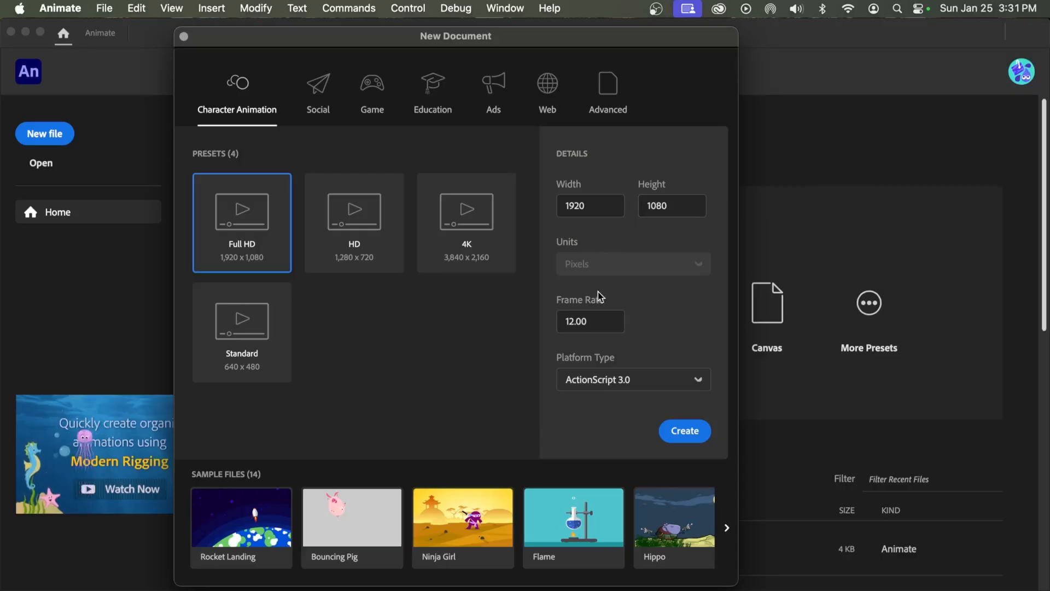
Create a Full HD 1920 x 1080 ActionScript 3.0 document at 12 fps, and place the Timeline panel ahead of Output
click(683, 435)
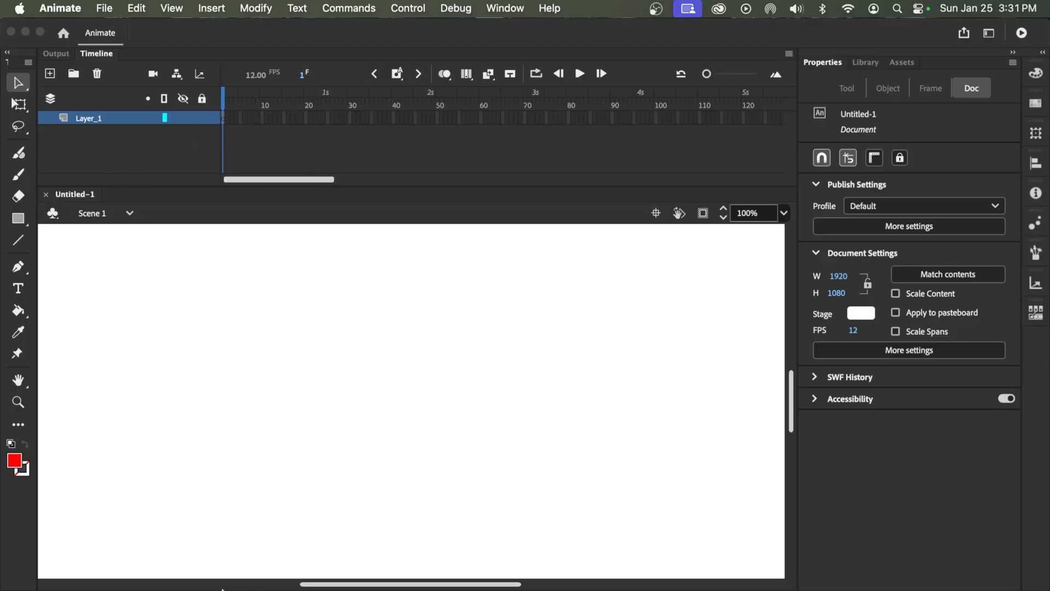
mouse_move(88, 59)
mouse_down()
mouse_move(183, 391)
mouse_move(129, 577)
mouse_move(99, 577)
mouse_move(211, 301)
mouse_move(64, 42)
mouse_move(87, 50)
mouse_up()
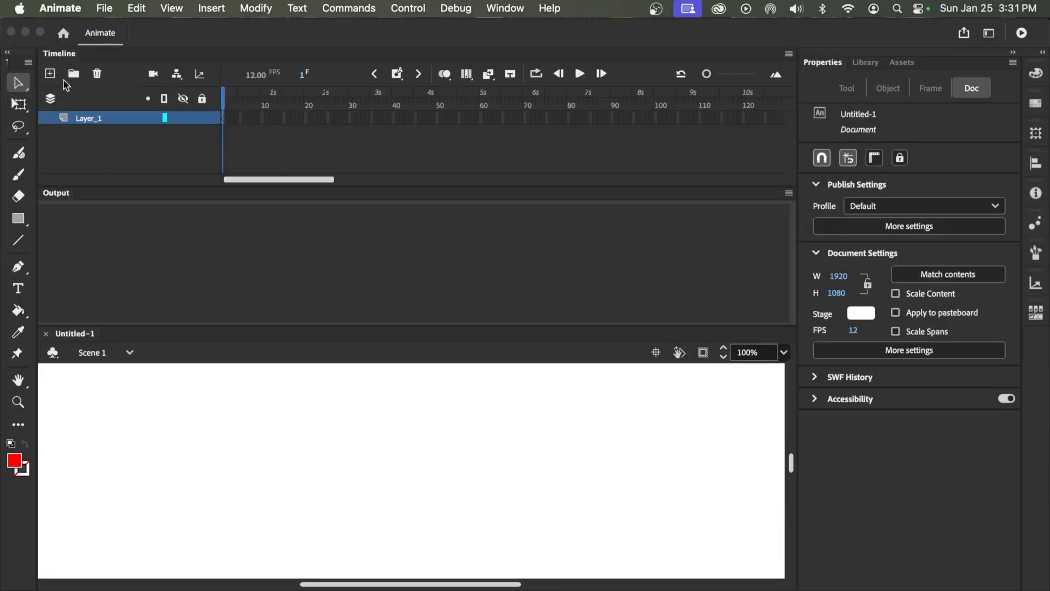
drag(53, 201, 70, 58)
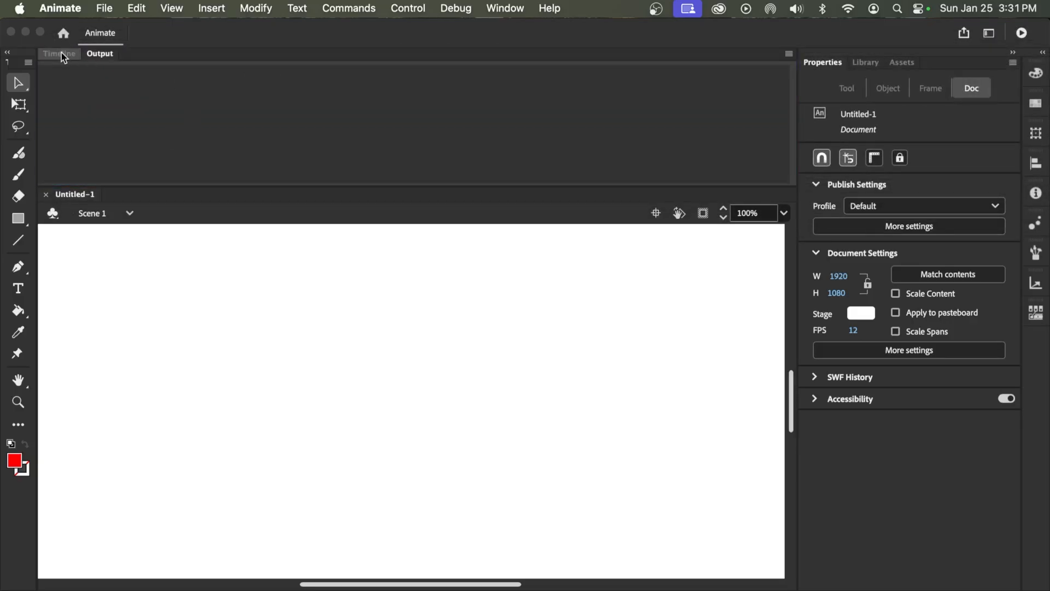
click(62, 53)
drag(190, 26, 195, 25)
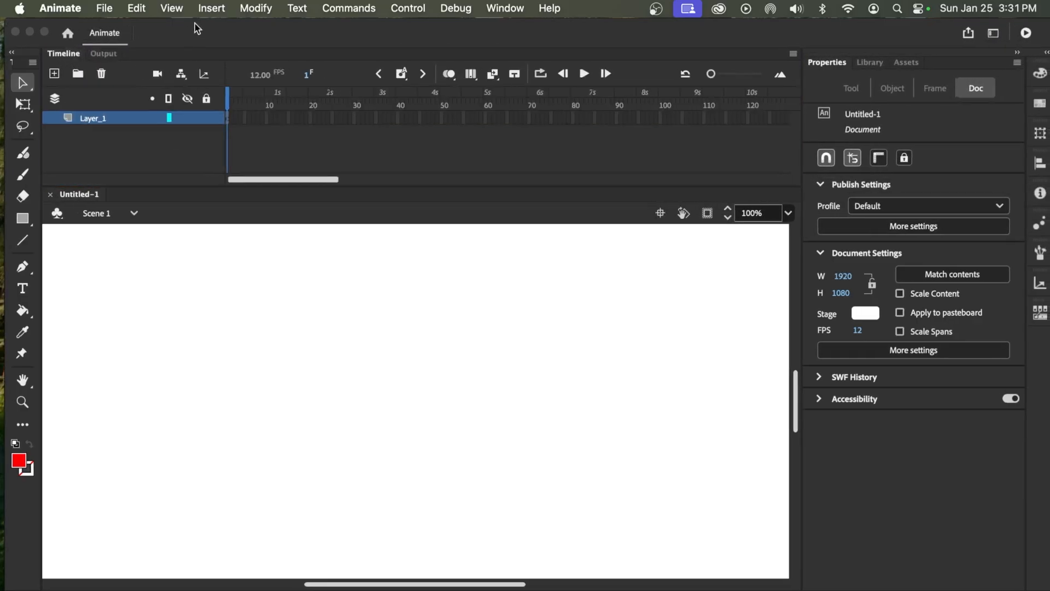
Import boing.wav from the Project 3 folder into the document
click(104, 9)
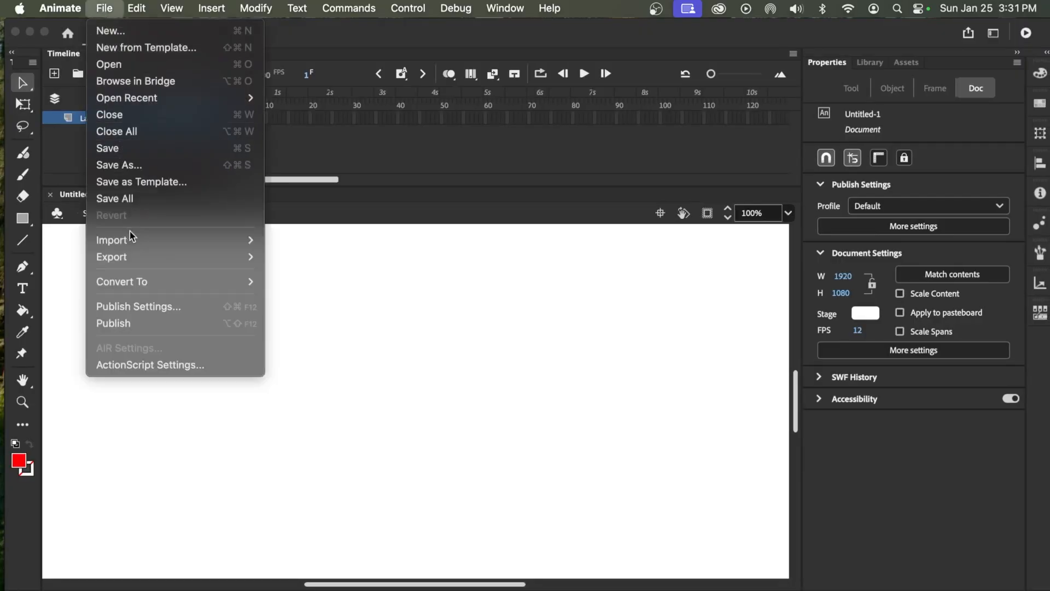
mouse_move(131, 240)
click(295, 241)
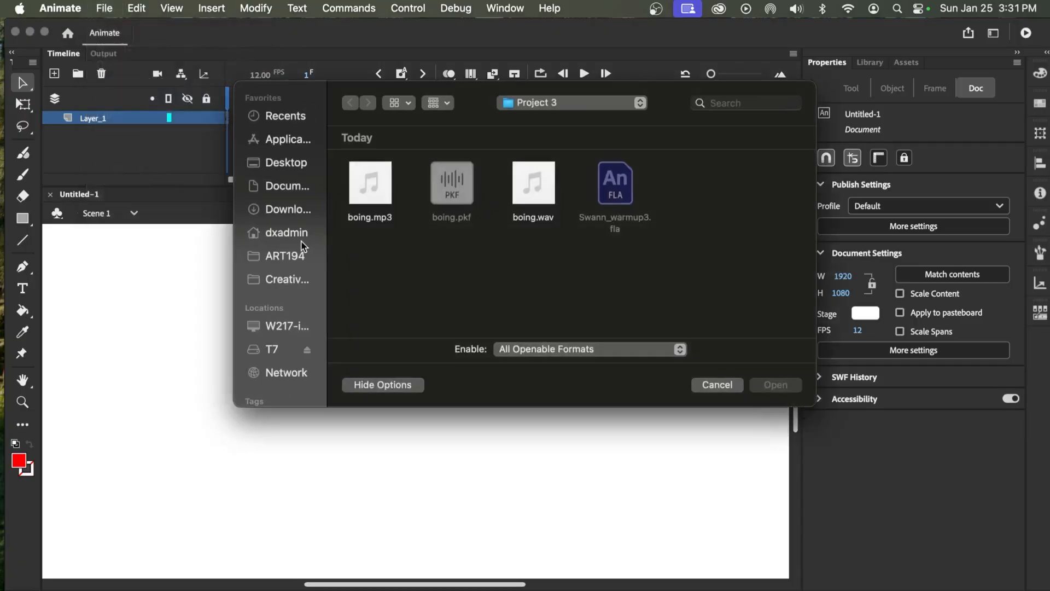
click(548, 185)
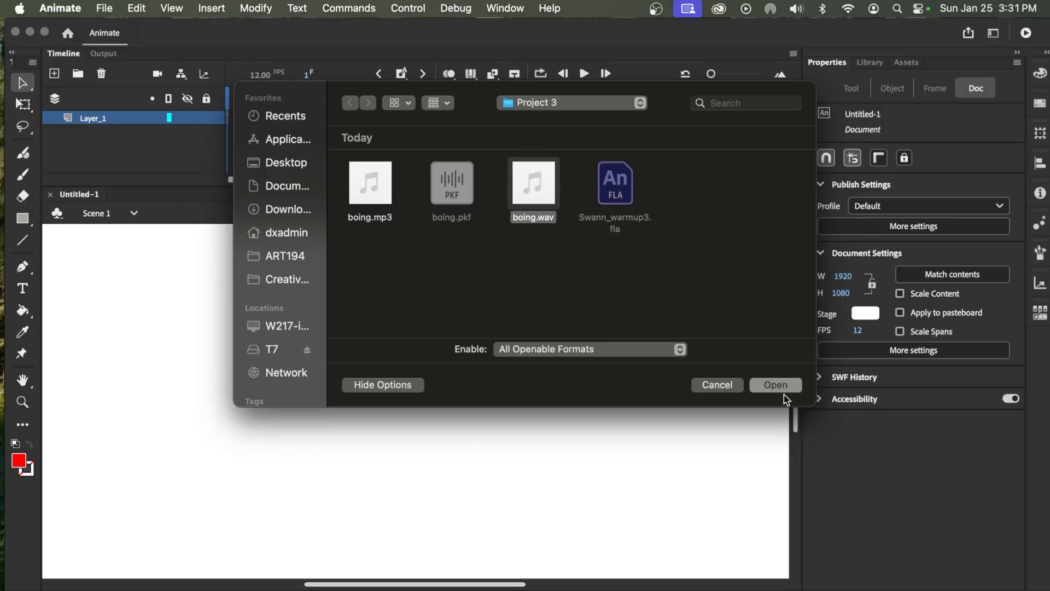
click(762, 385)
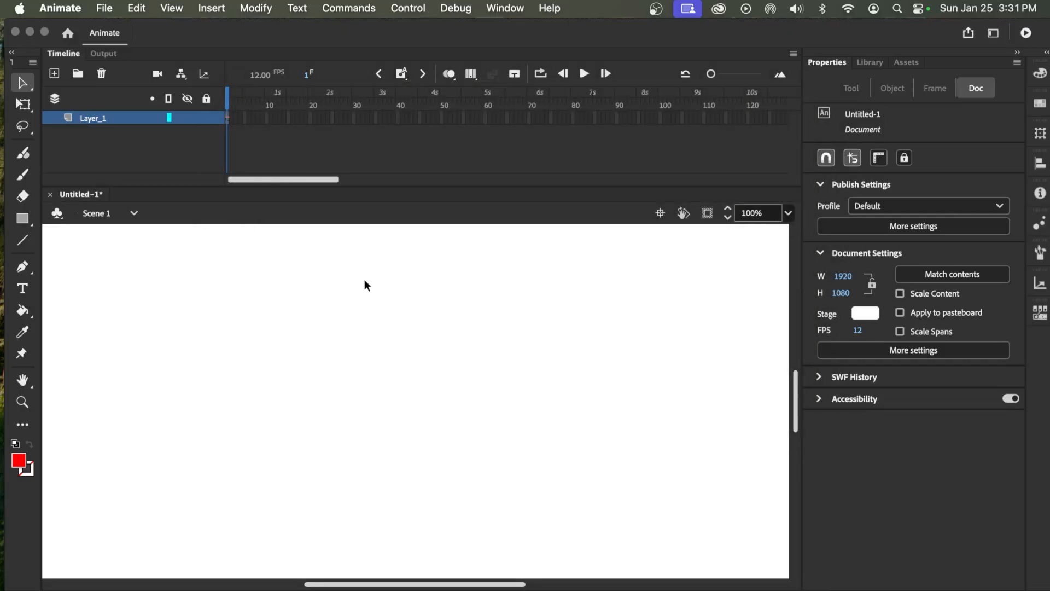
Insert frames on Layer_1 after the boing.wav keyframe, filling the selection up to about frame 102
click(229, 118)
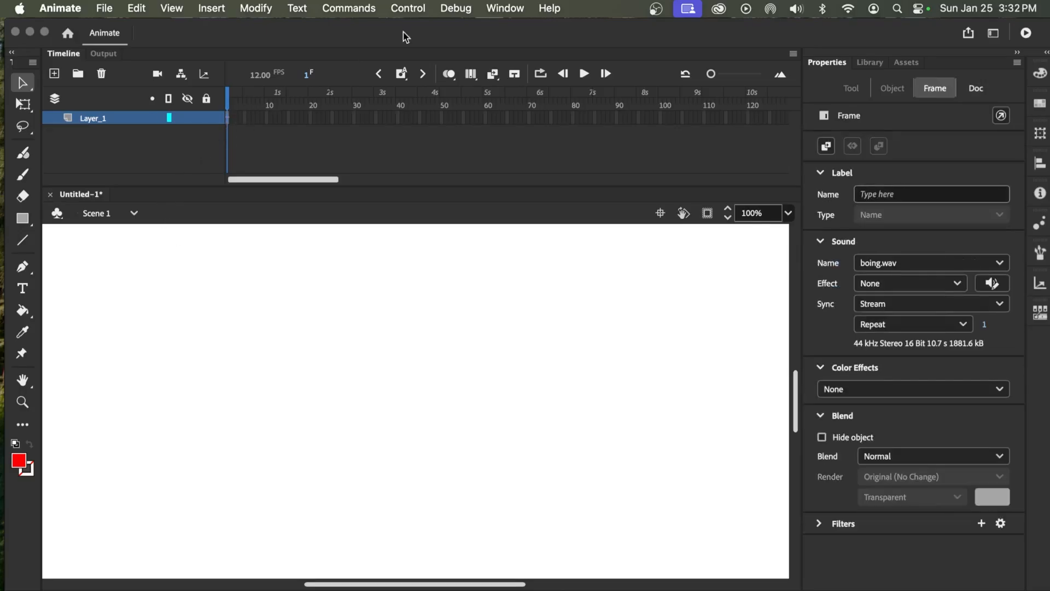
click(403, 74)
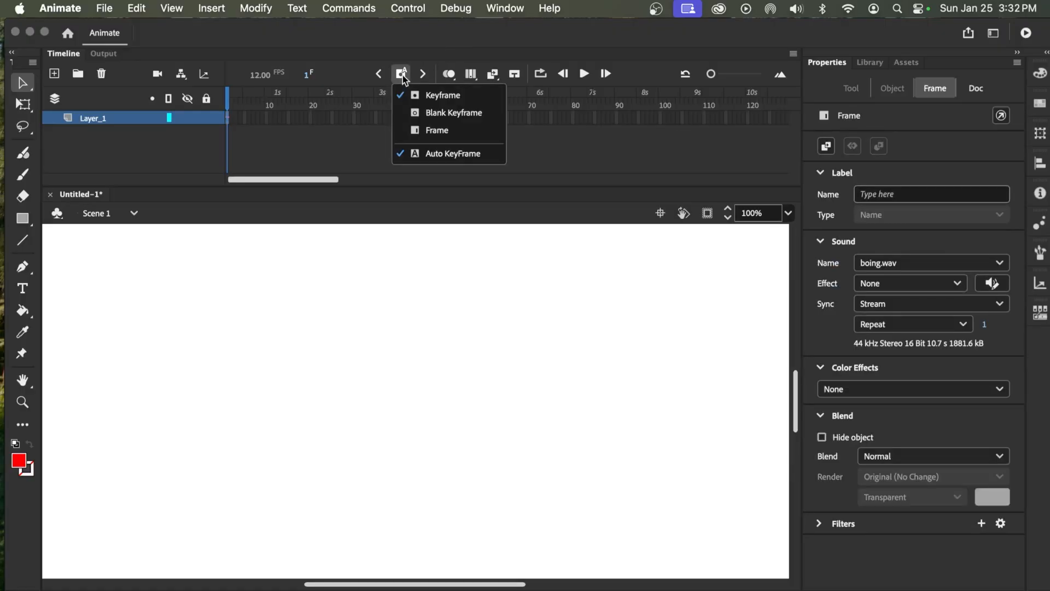
click(434, 132)
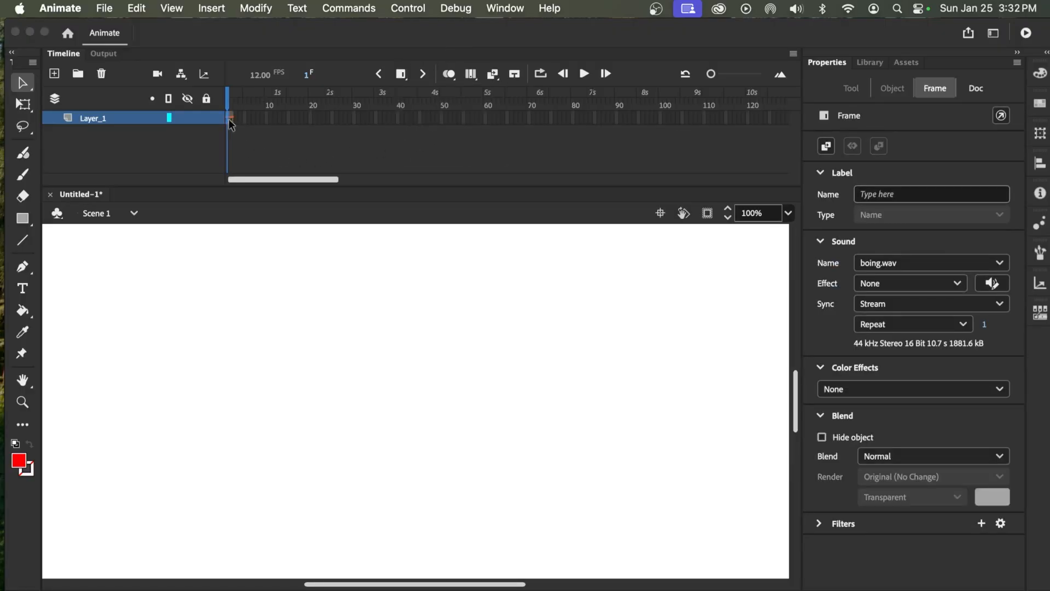
click(668, 113)
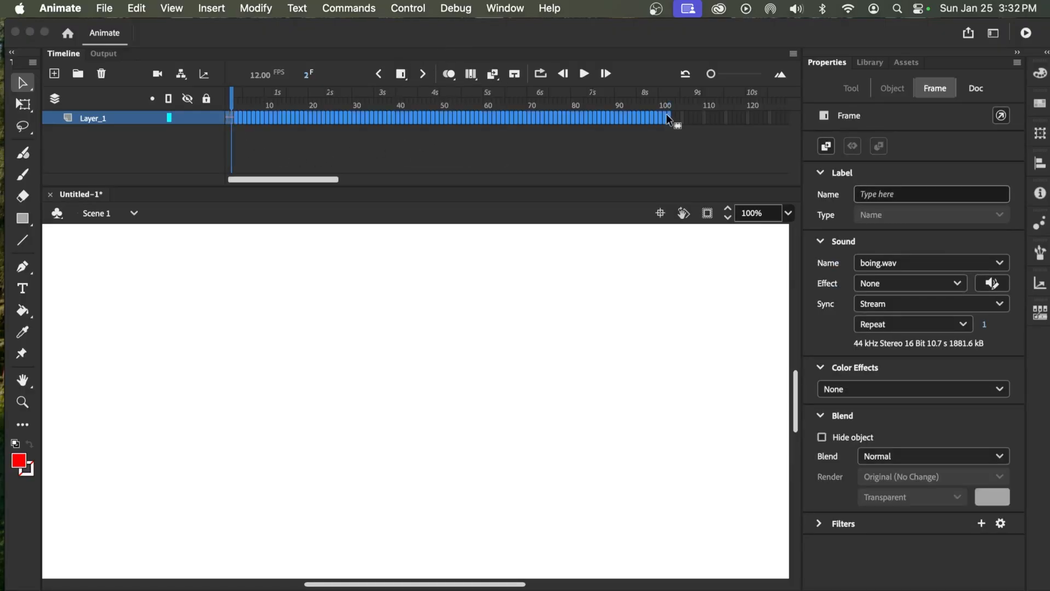
click(402, 74)
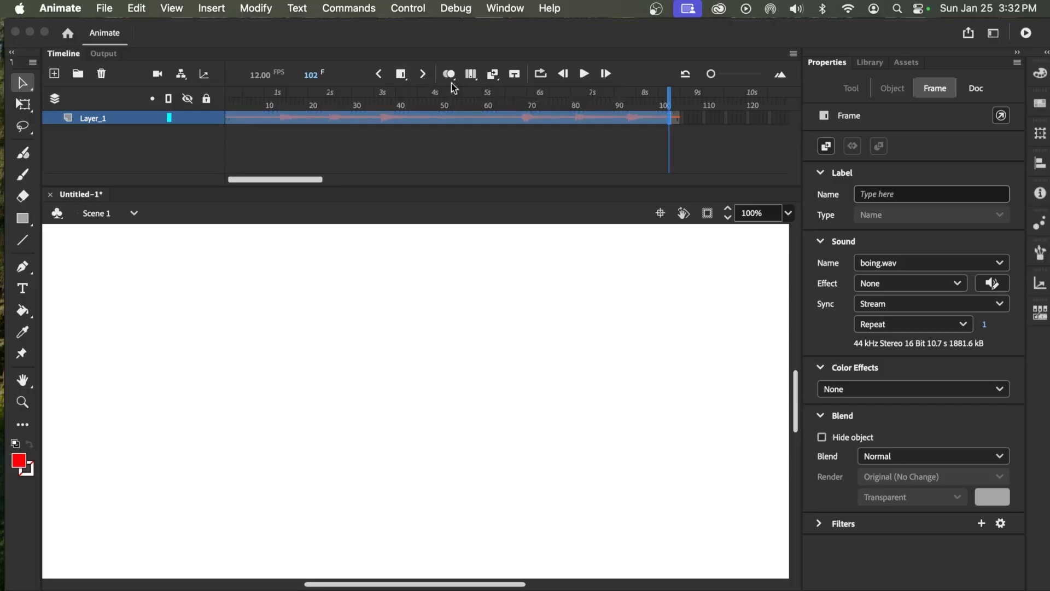
Insert further frames at the end of Layer_1 until the layer spans the entire boing.wav waveform
click(674, 118)
drag(745, 118, 678, 118)
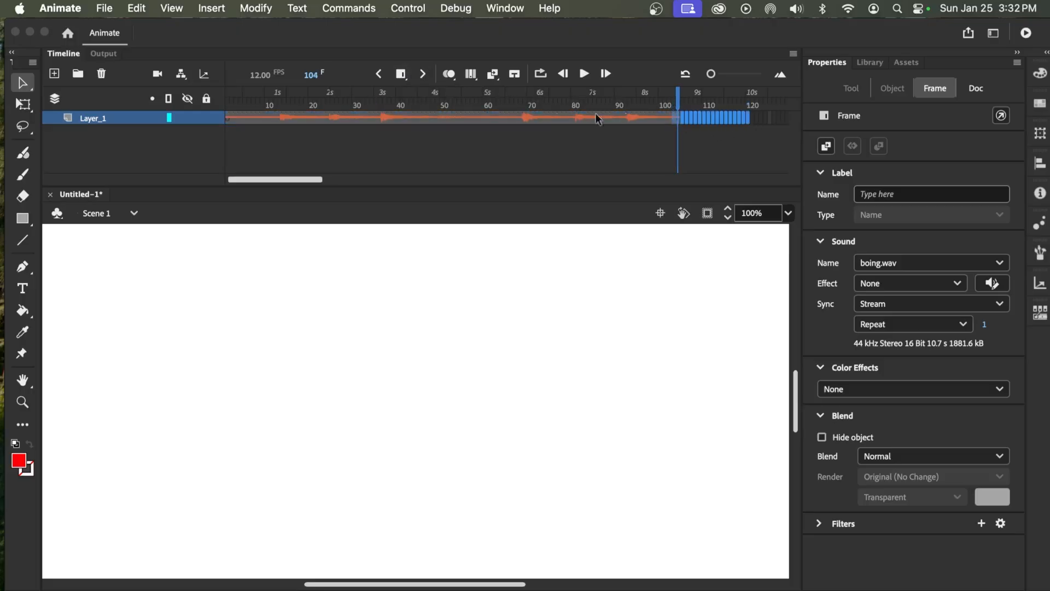
click(401, 76)
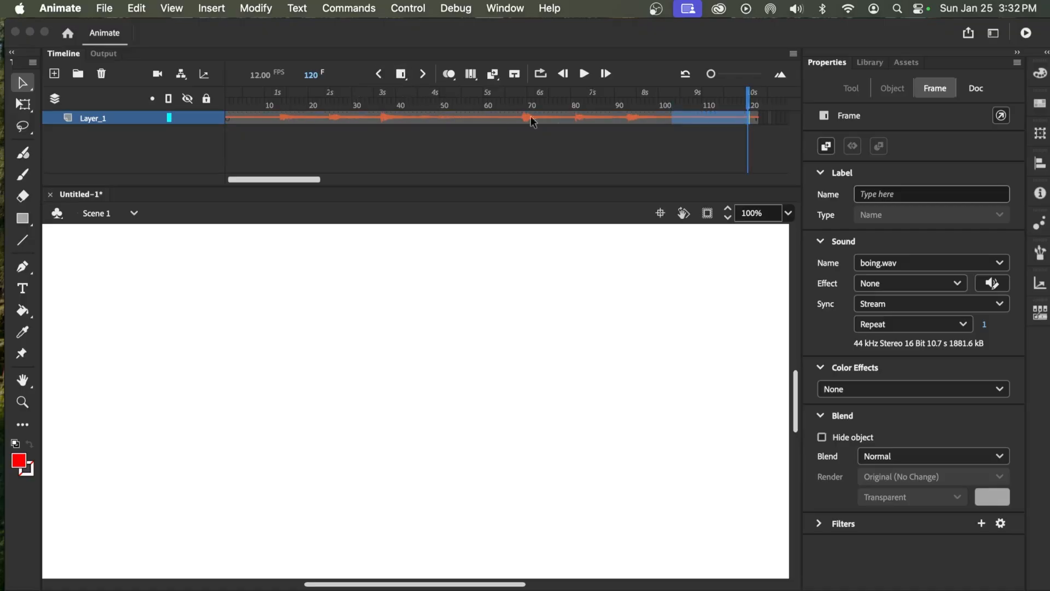
drag(288, 180, 319, 179)
click(517, 117)
drag(571, 122, 610, 120)
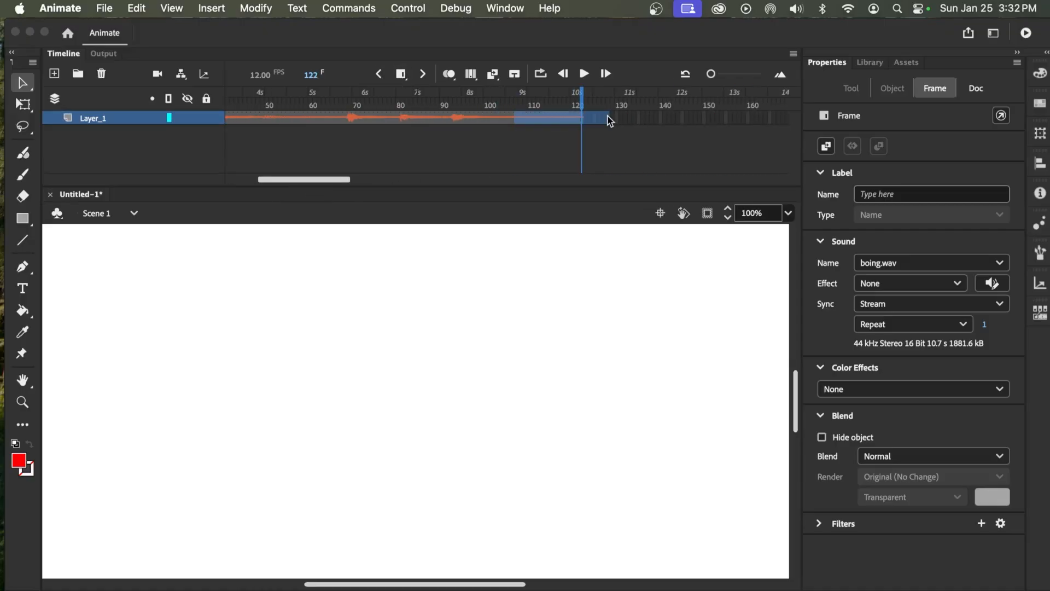
click(395, 76)
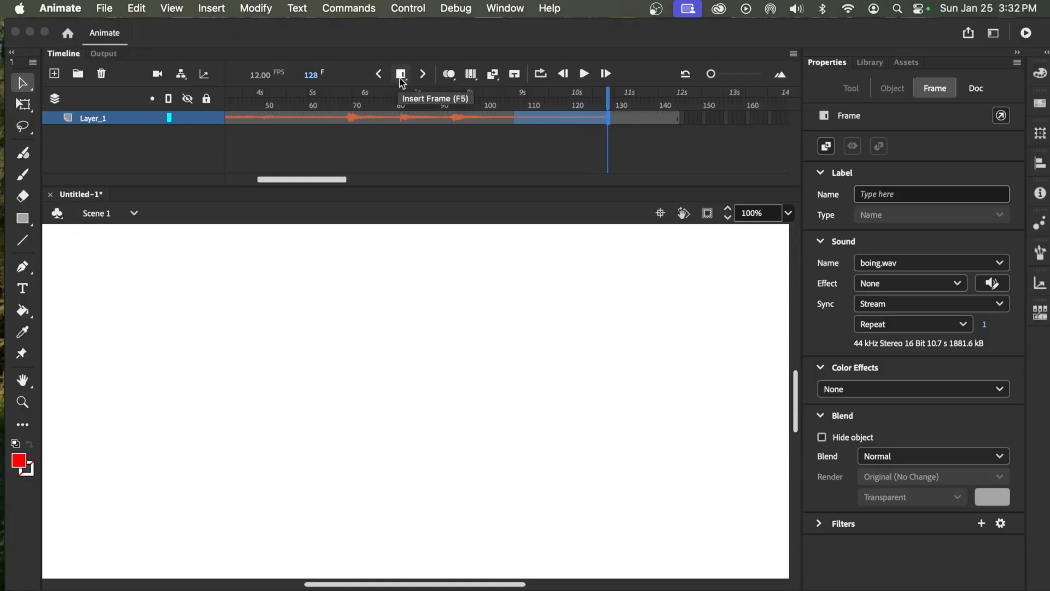
click(666, 145)
Play the timeline from the first frame to listen to the whole sound, and stop playback
drag(342, 182, 281, 188)
drag(476, 98, 197, 136)
click(582, 75)
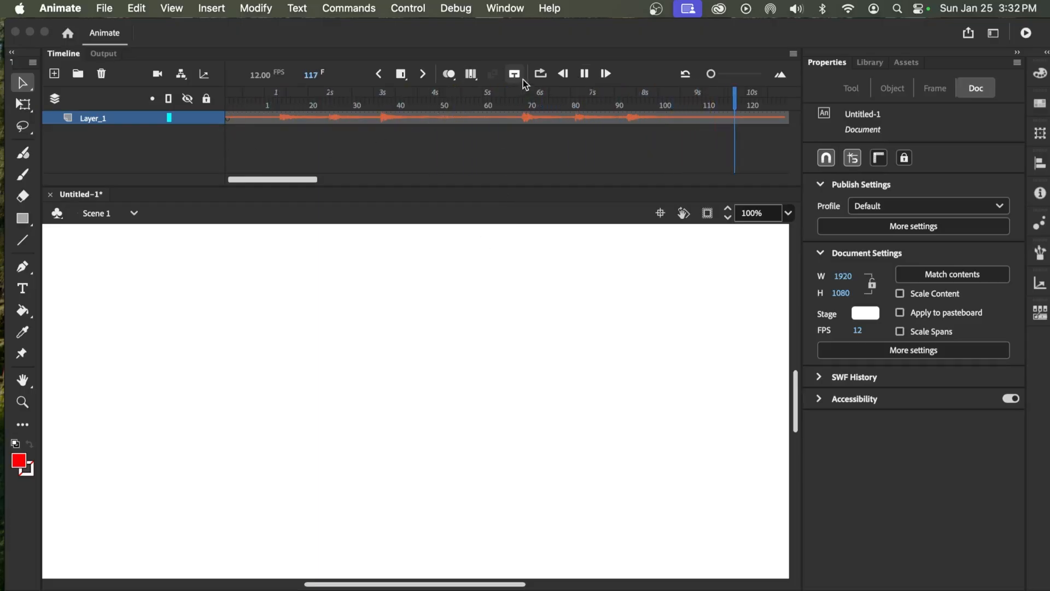
click(584, 73)
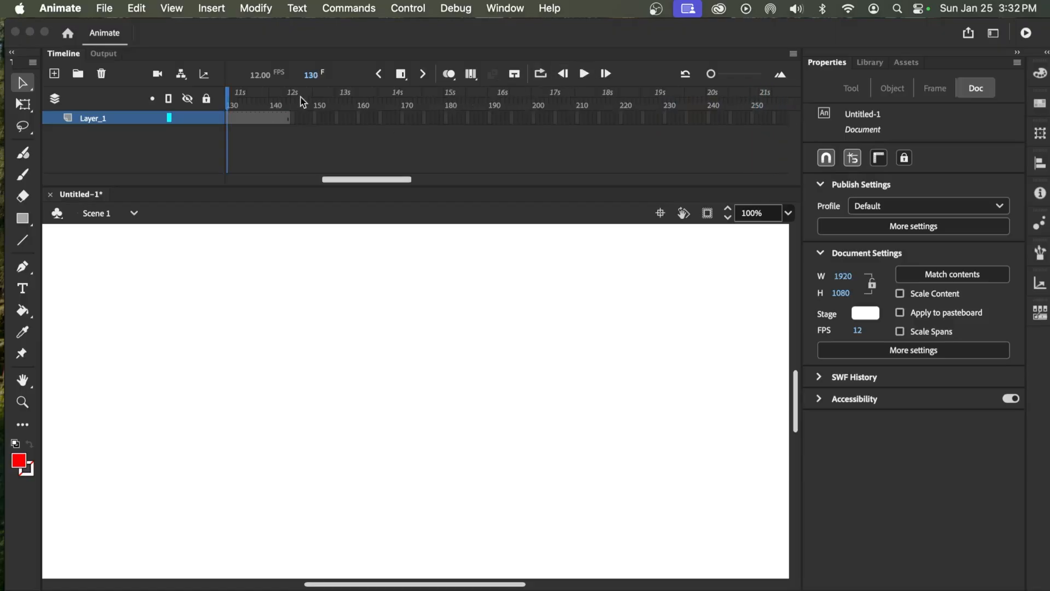
Try a different sync option for the boing.wav sound on Layer_1, and set it back to Stream
drag(350, 179, 289, 183)
drag(584, 109, 421, 113)
click(412, 117)
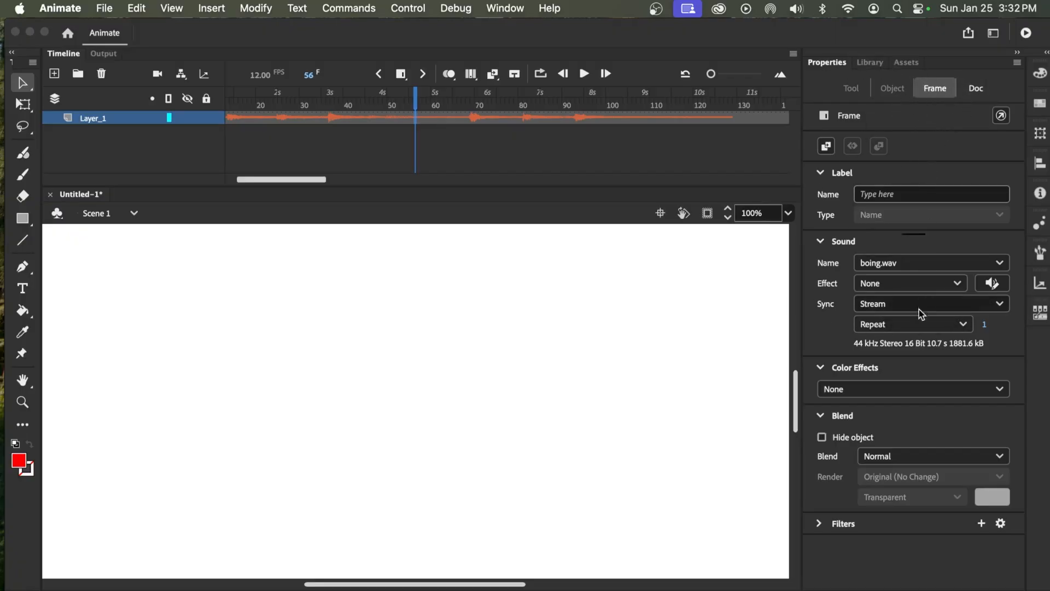
click(879, 304)
click(890, 326)
click(868, 307)
click(878, 376)
Scrub through the sound to frame 49, after the third boing, and split the audio there
click(251, 105)
drag(242, 104, 436, 130)
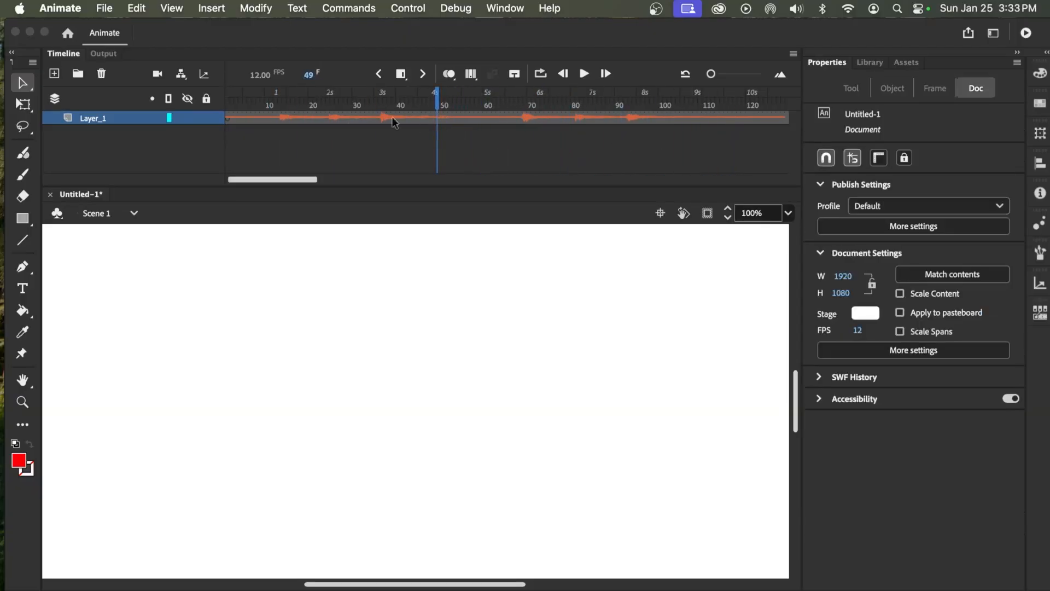
click(437, 117)
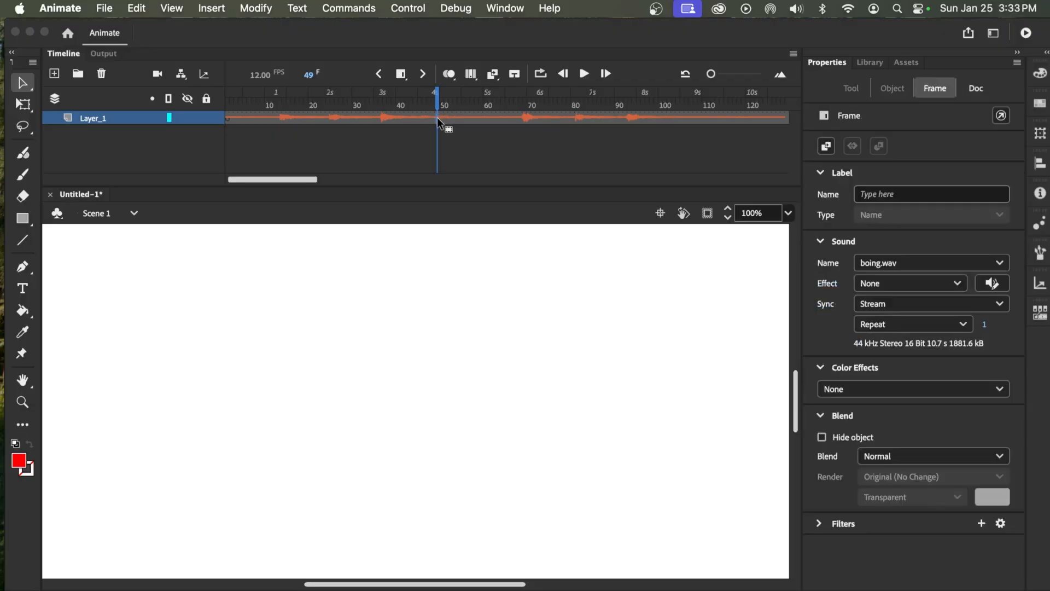
right_click(437, 117)
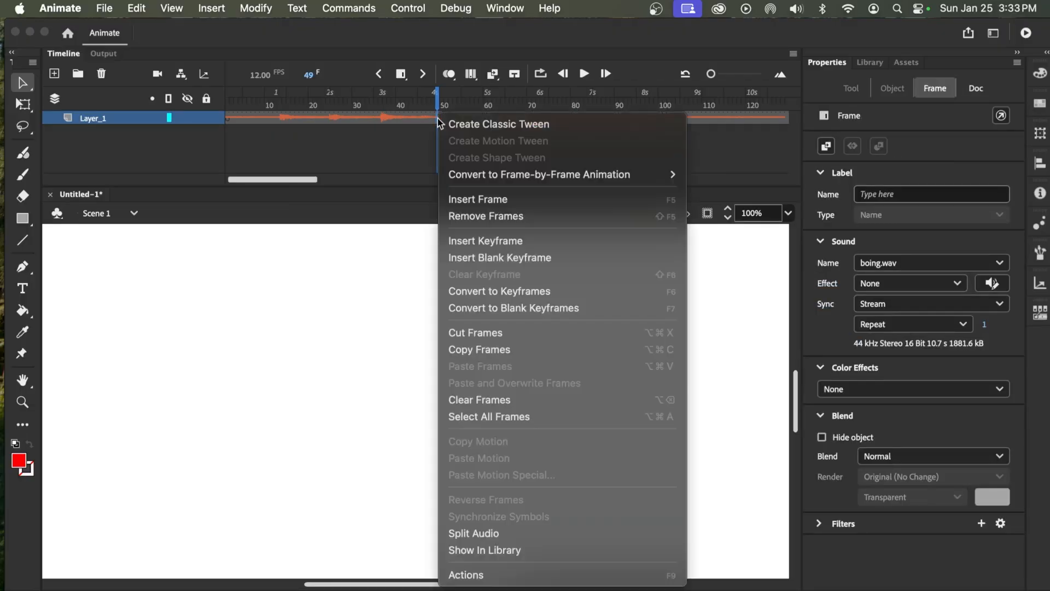
click(503, 533)
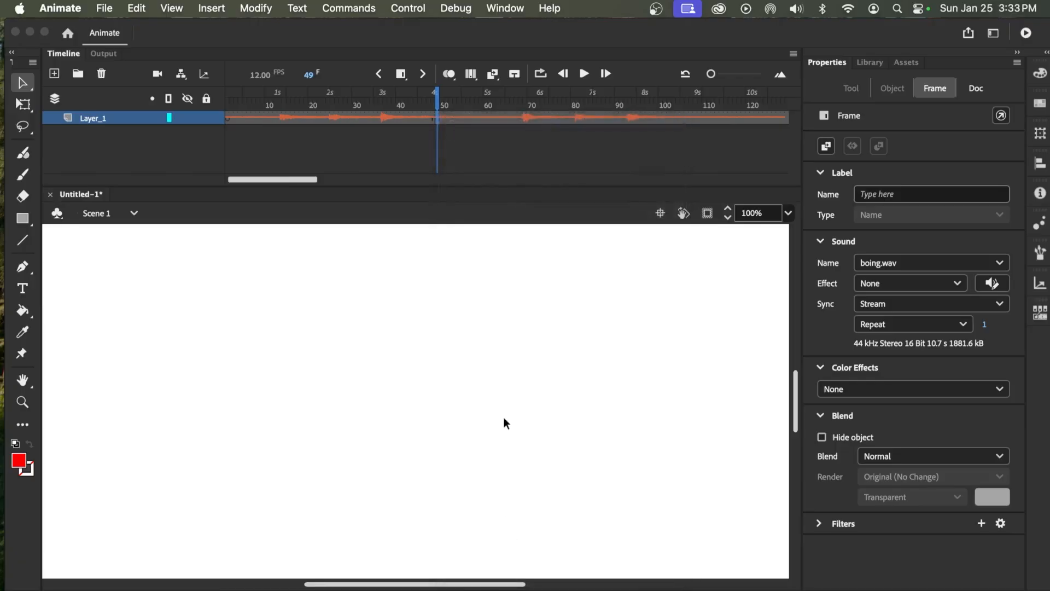
Remove all Layer_1 frames from frame 49 onwards, leaving only the first three boings
shift+click(786, 118)
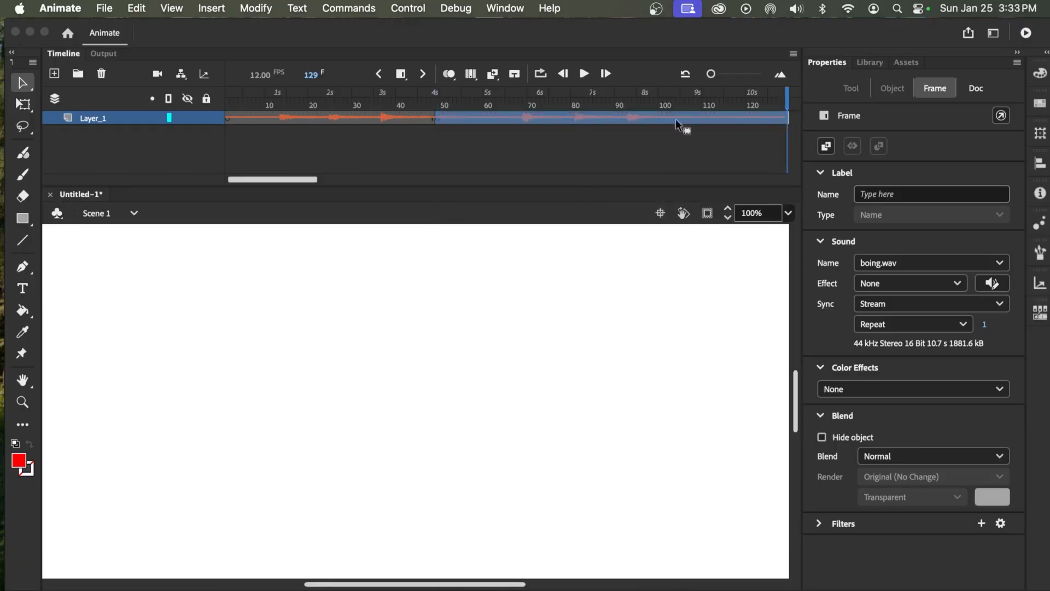
right_click(529, 120)
click(569, 218)
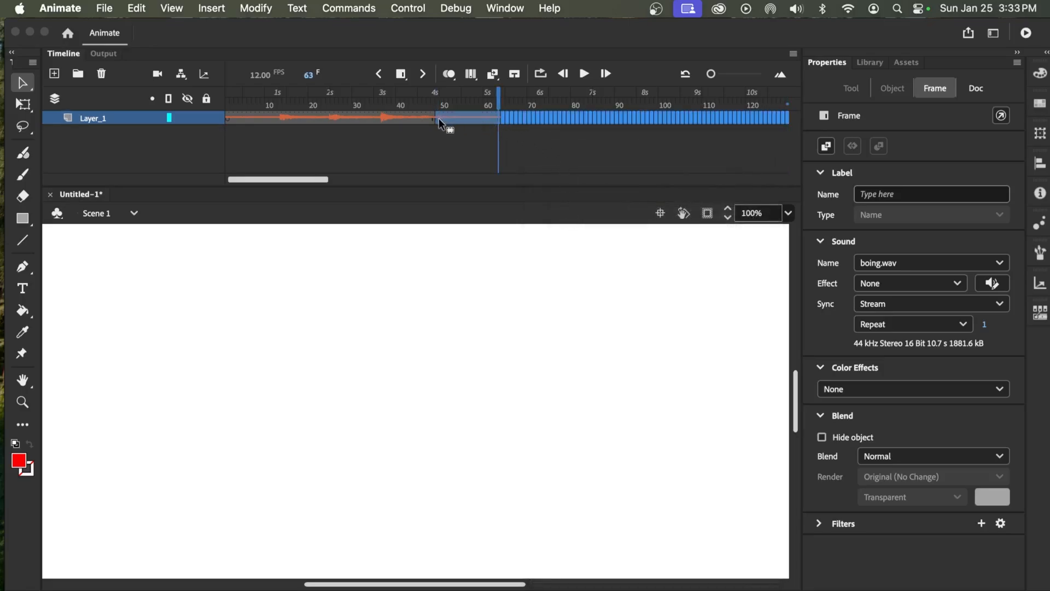
right_click(493, 124)
click(545, 216)
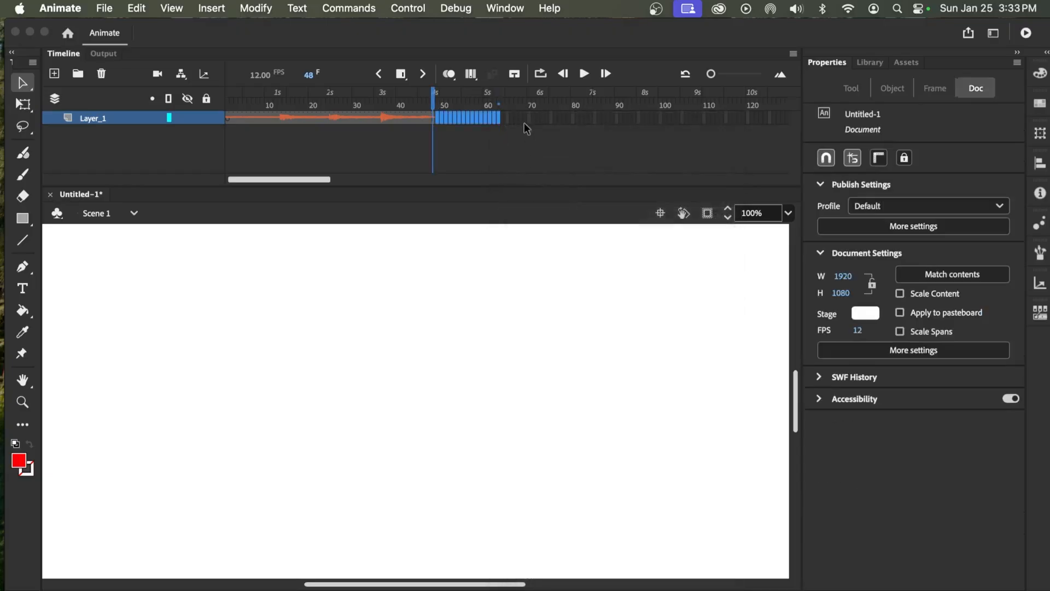
Play the trimmed sound from frame 1 to check it
click(525, 123)
drag(435, 102, 227, 104)
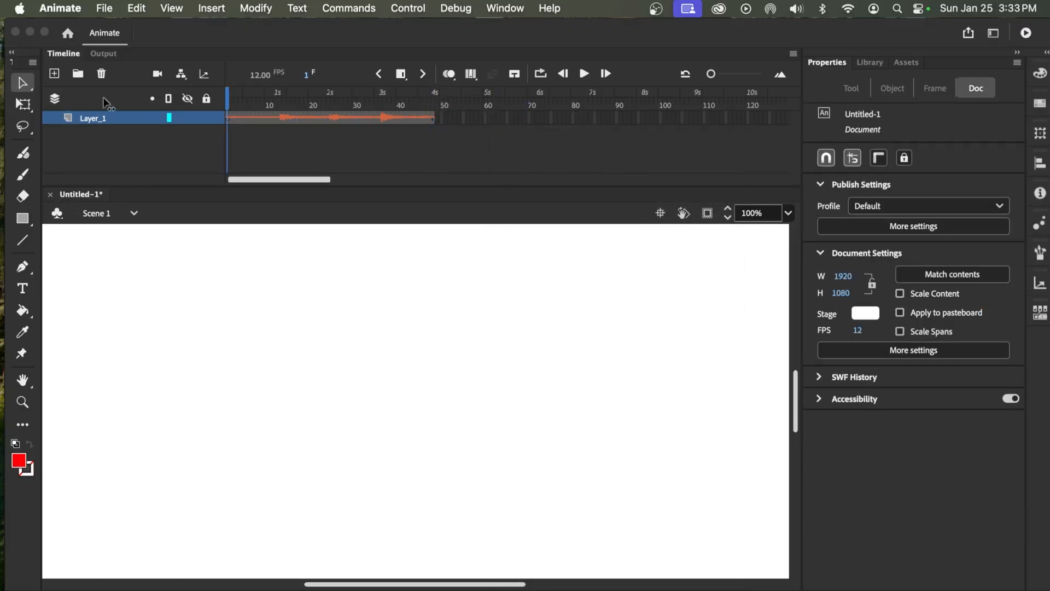
click(584, 74)
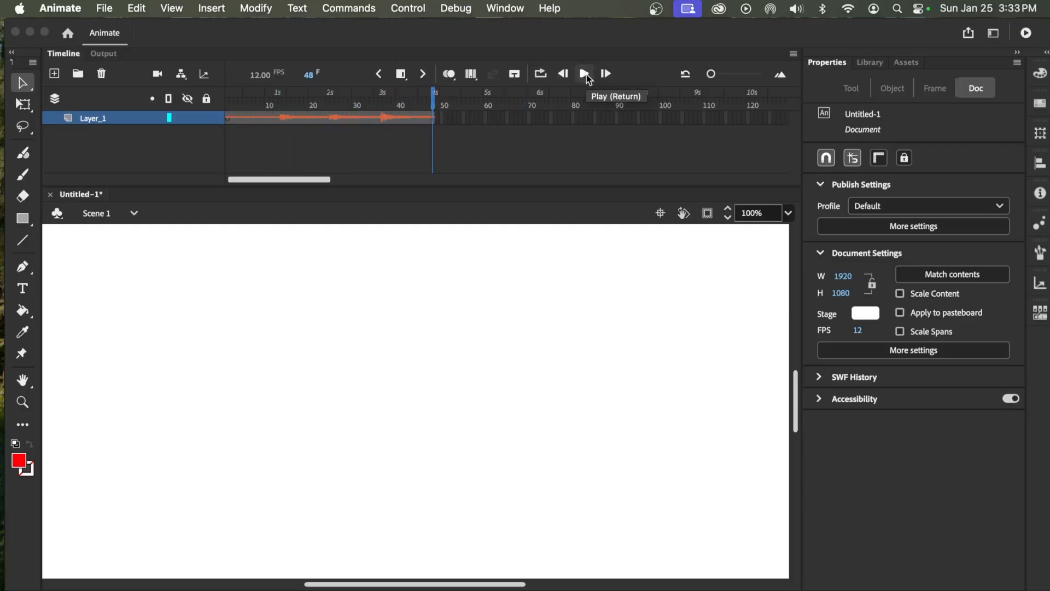
Rename Layer_1 as sound and lock the layer
double_click(99, 118)
text(sound)
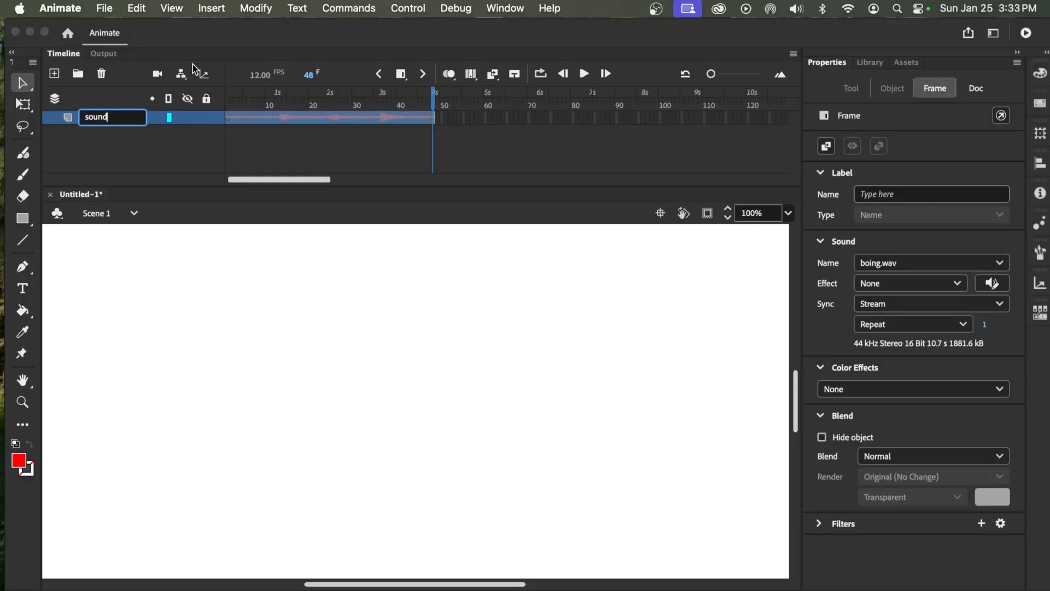
click(152, 174)
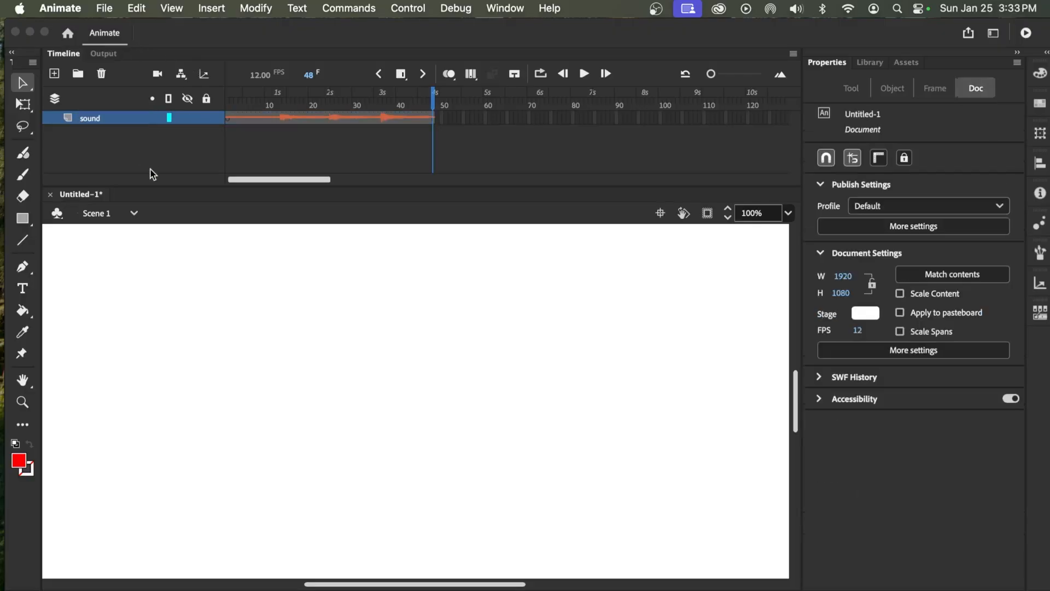
click(208, 118)
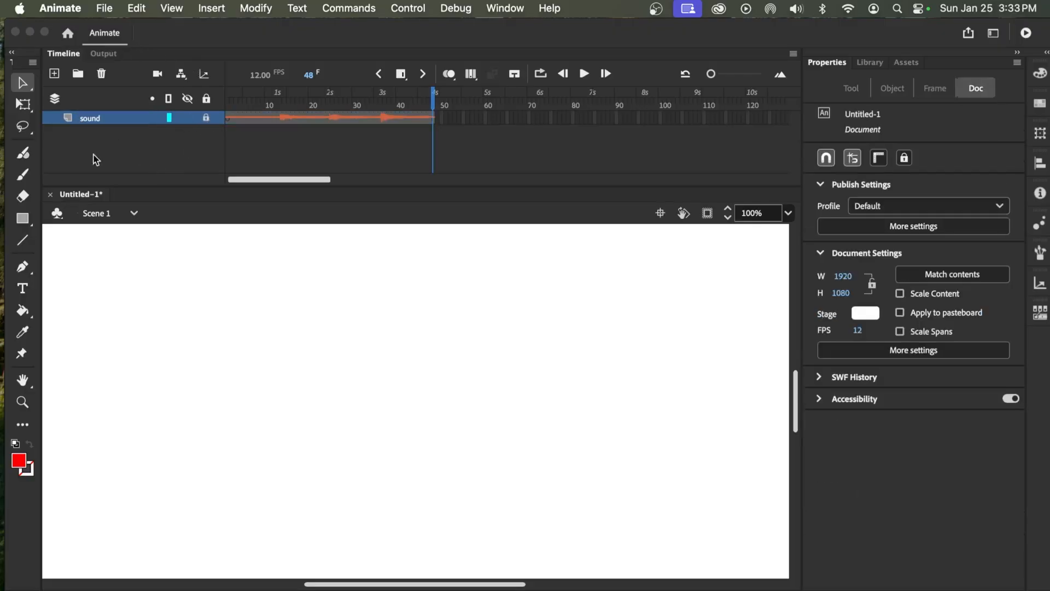
Add two new layers above the sound layer, naming the lower one background and the upper one ball
click(55, 74)
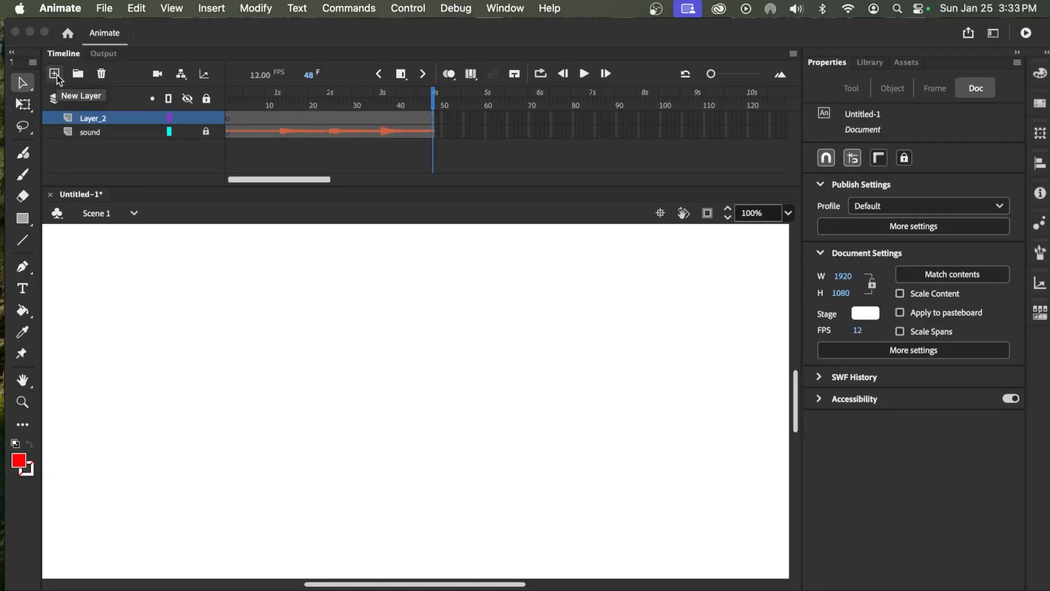
click(55, 74)
double_click(96, 131)
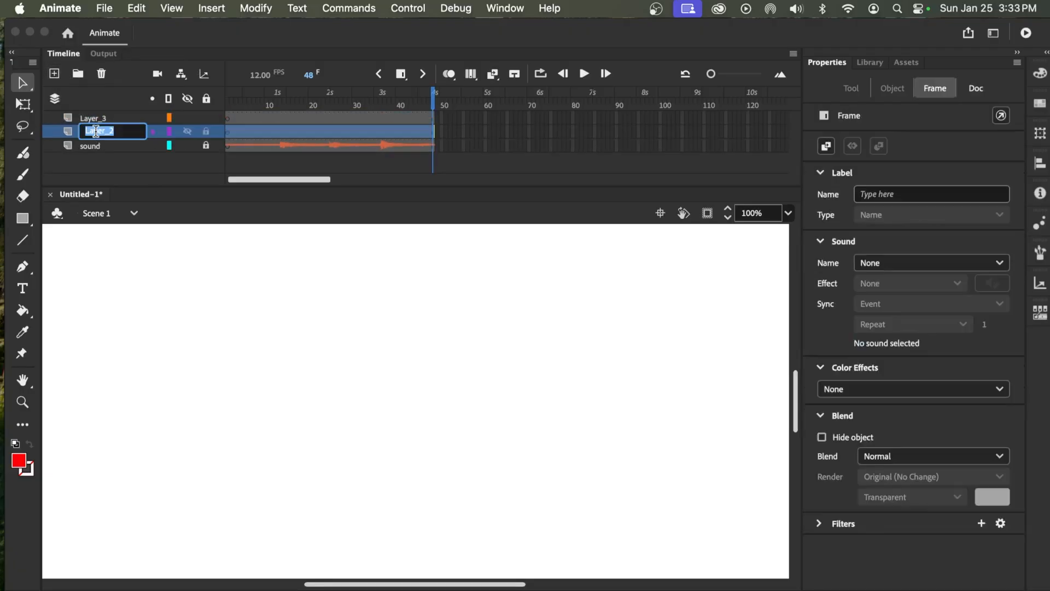
text(backgroud)
double_click(93, 117)
text(ball)
On the background layer, draw a dark olive ground rectangle without a stroke across the lower third of the stage
click(100, 136)
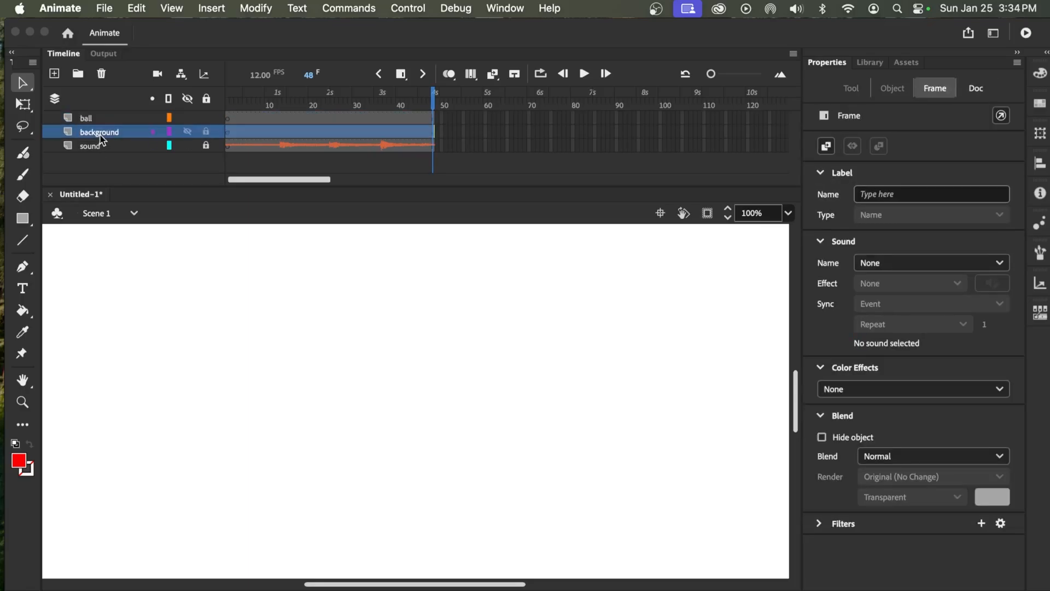
click(788, 215)
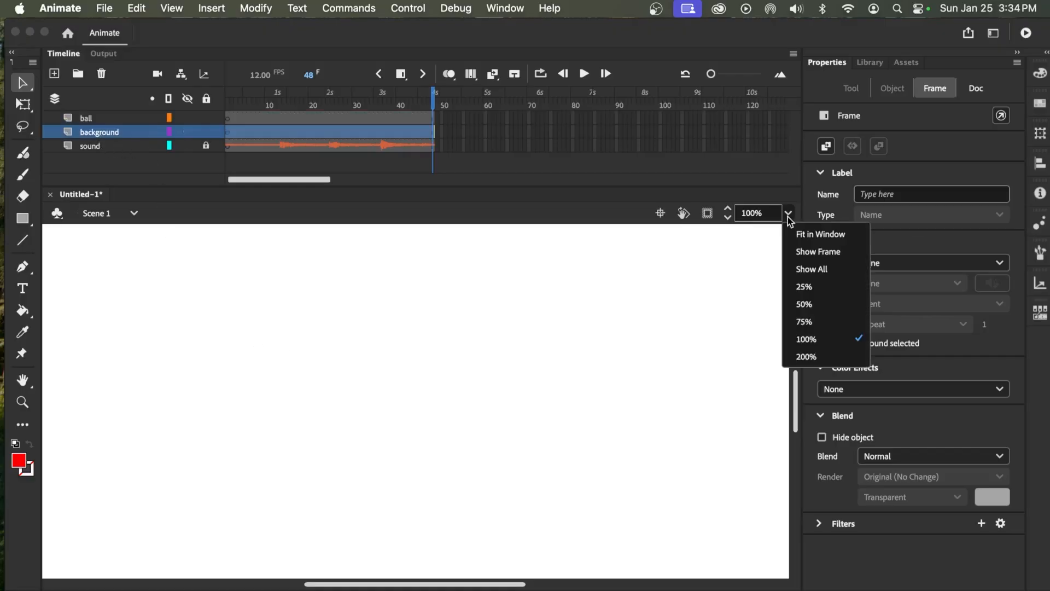
click(815, 235)
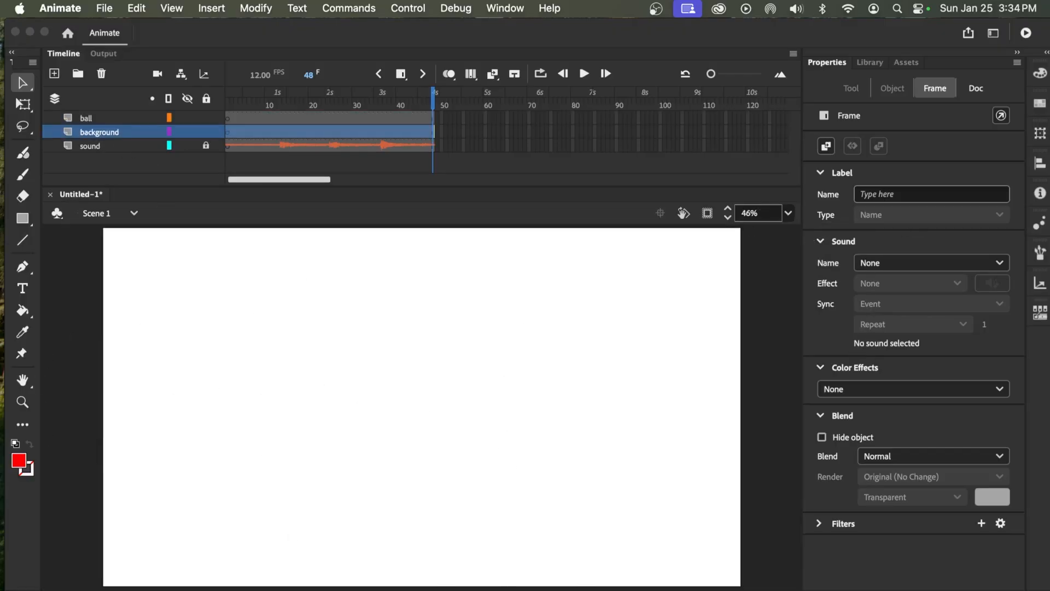
click(22, 463)
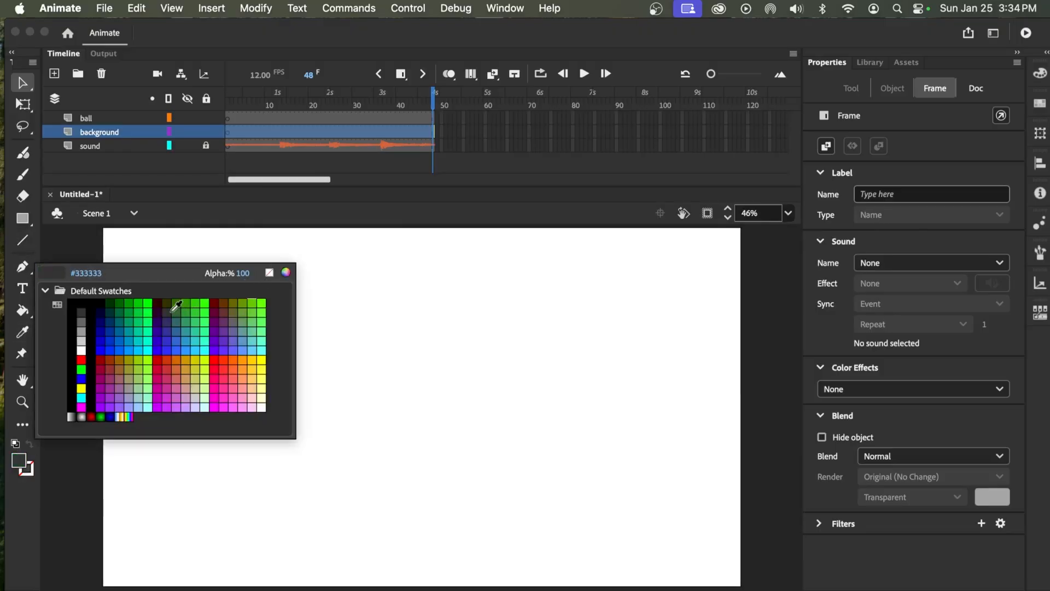
click(168, 302)
click(22, 218)
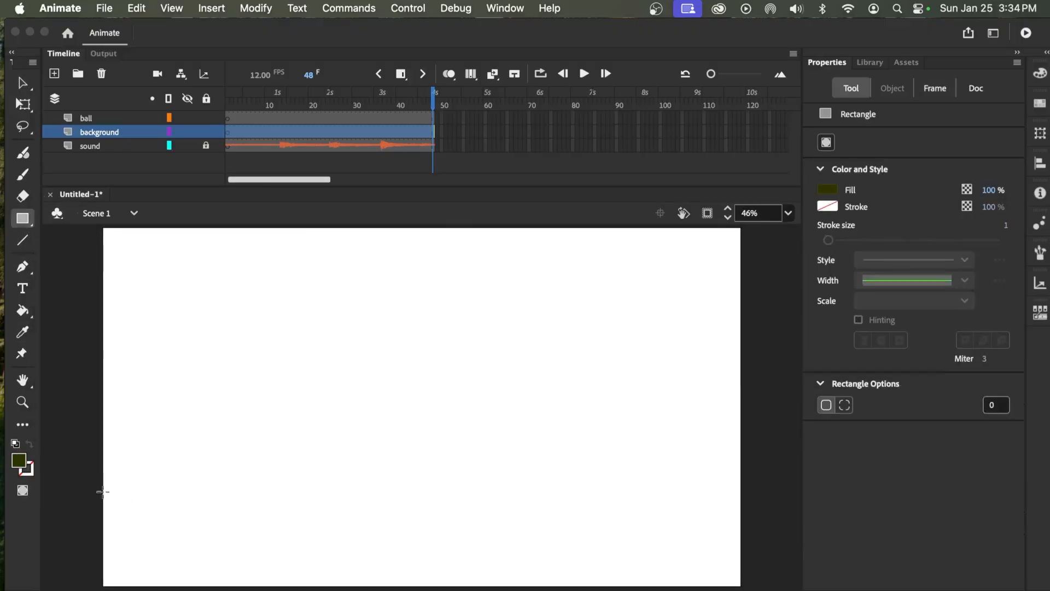
drag(94, 463, 743, 586)
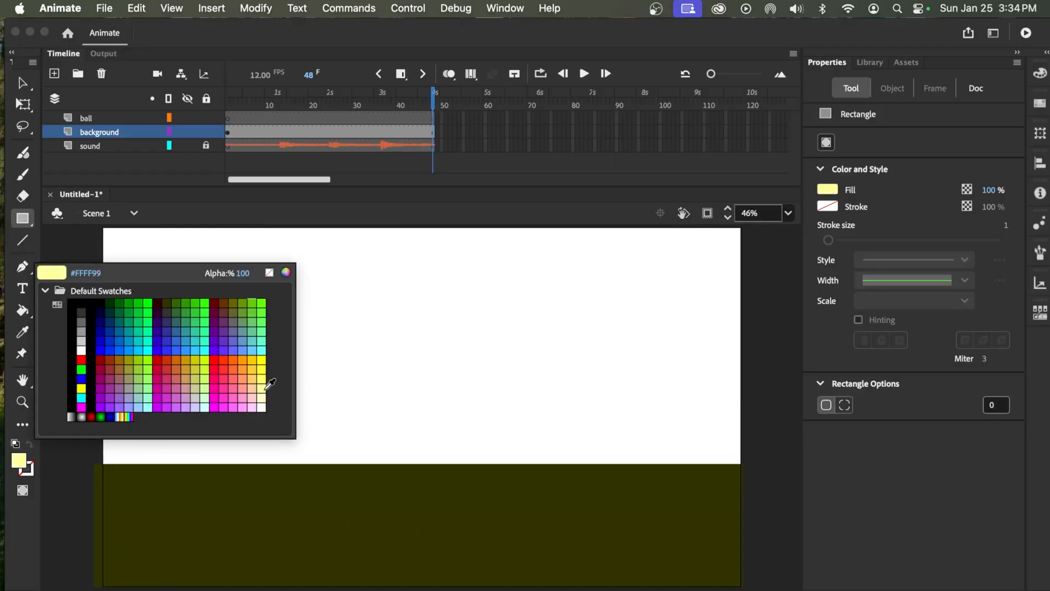
Mix a muted warm yellow fill, draw a rectangle covering the stage above the ground, and lock the background layer
click(262, 378)
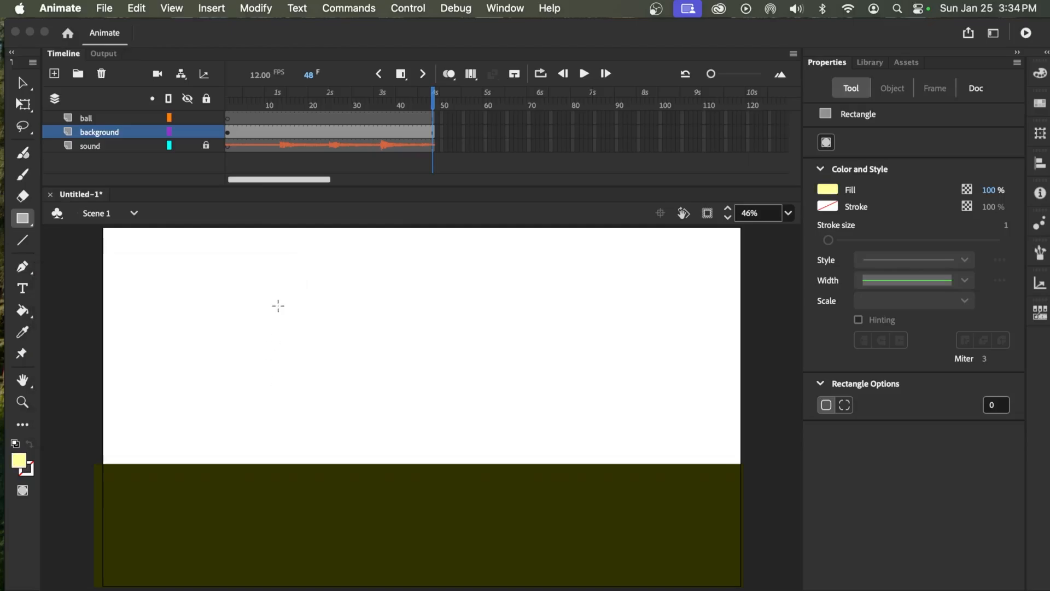
click(22, 463)
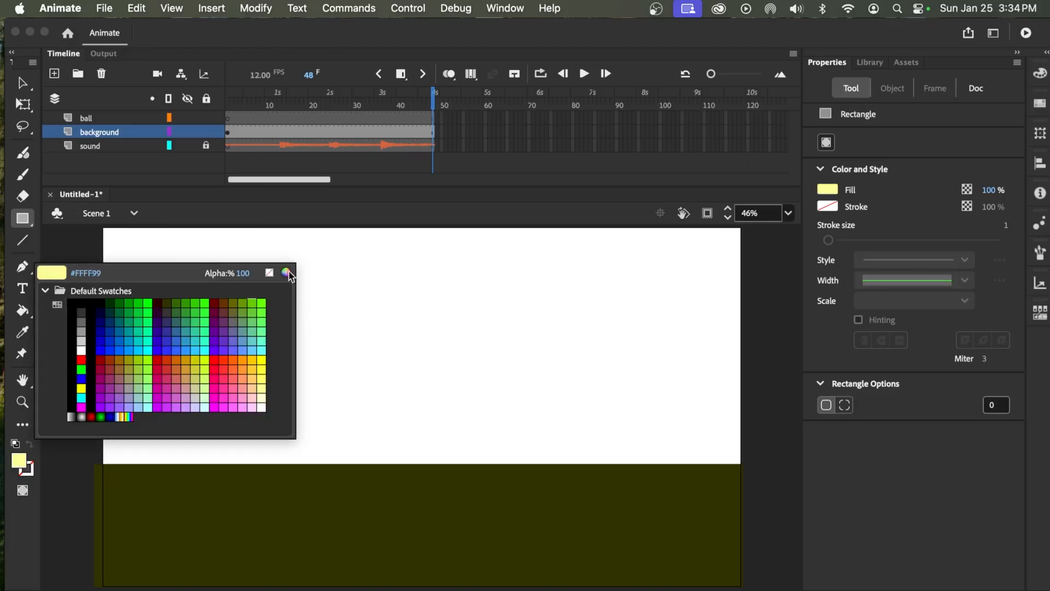
click(287, 271)
drag(437, 453, 437, 454)
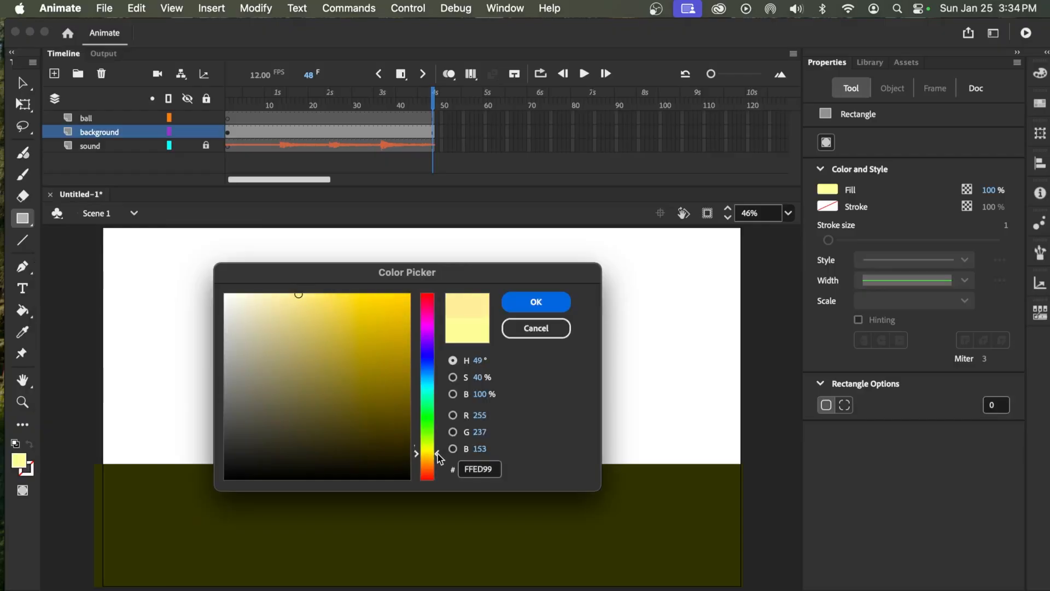
click(312, 303)
click(536, 302)
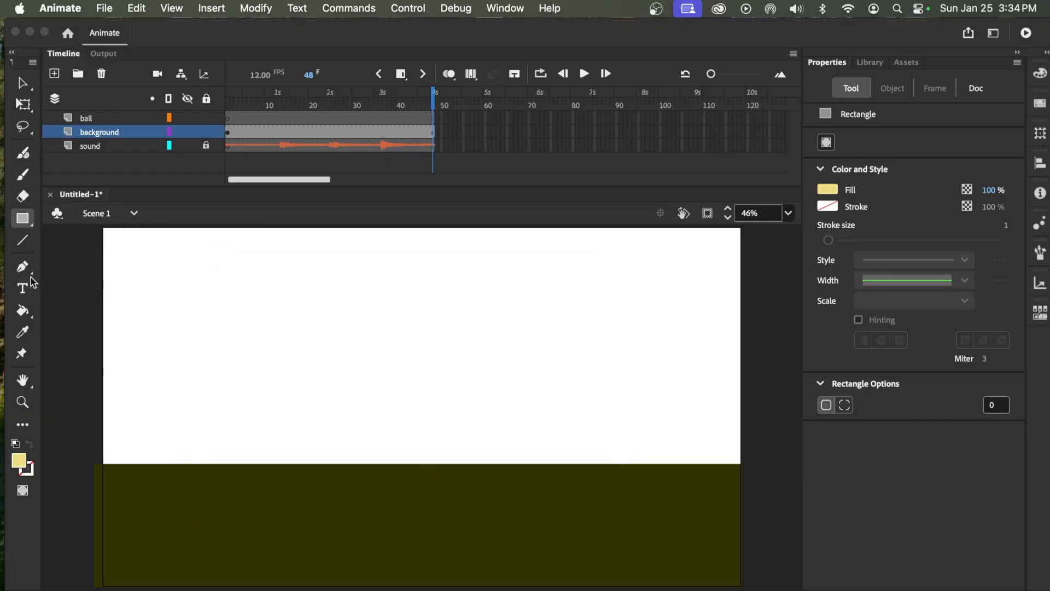
mouse_move(101, 227)
mouse_down()
mouse_move(157, 274)
mouse_move(652, 455)
mouse_move(749, 465)
mouse_move(749, 485)
mouse_up()
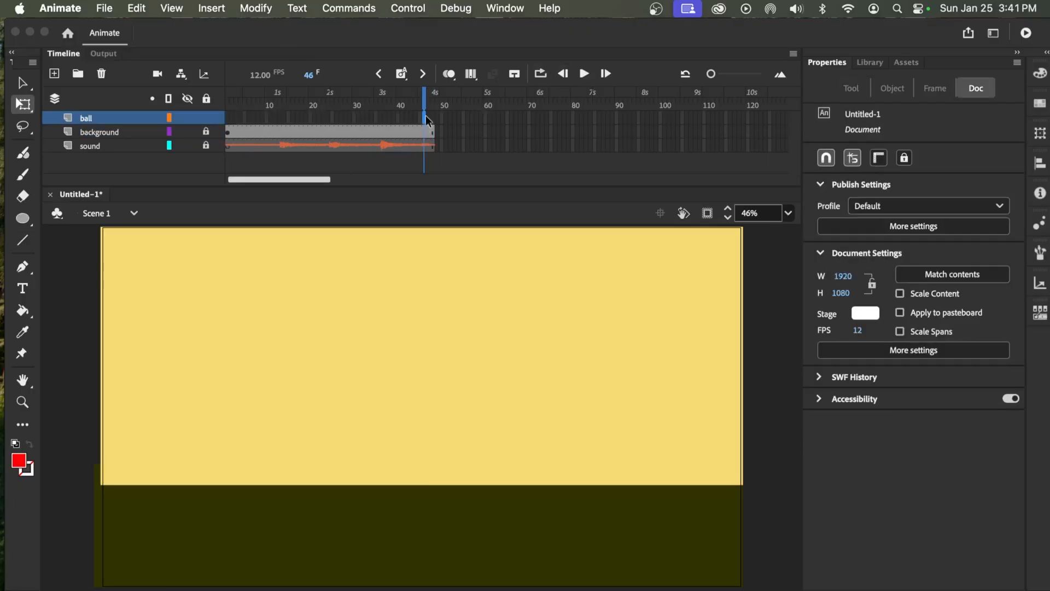
Split the audio on the sound layer at frame 5
drag(421, 97, 224, 117)
click(241, 146)
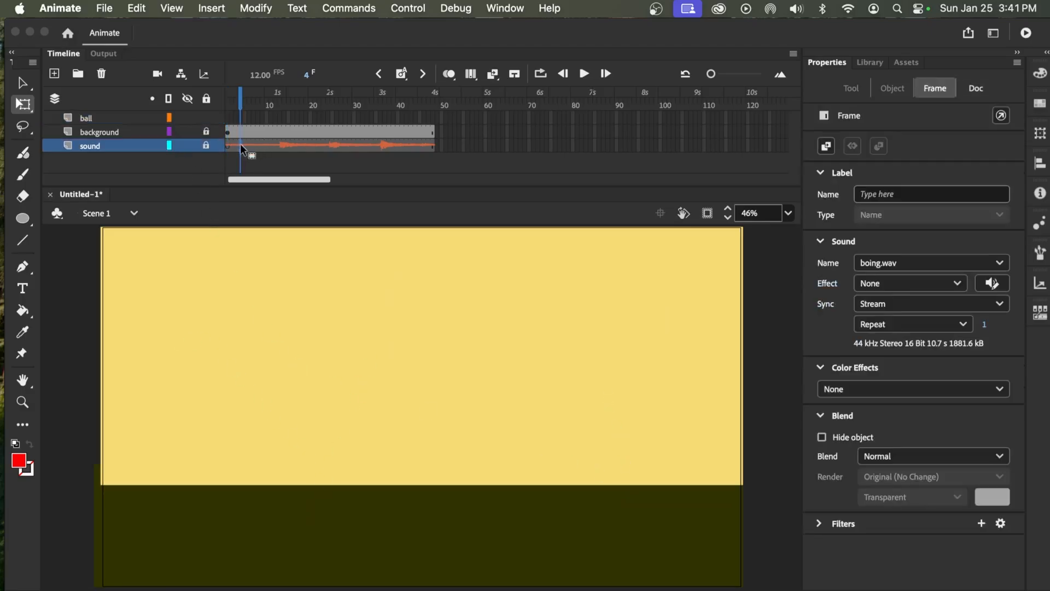
click(244, 107)
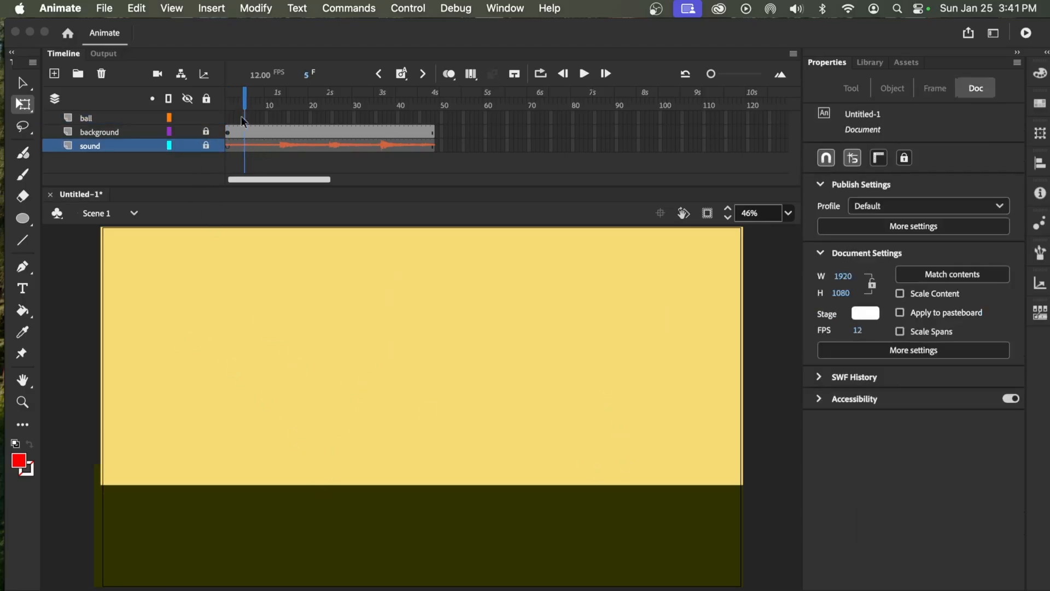
click(244, 144)
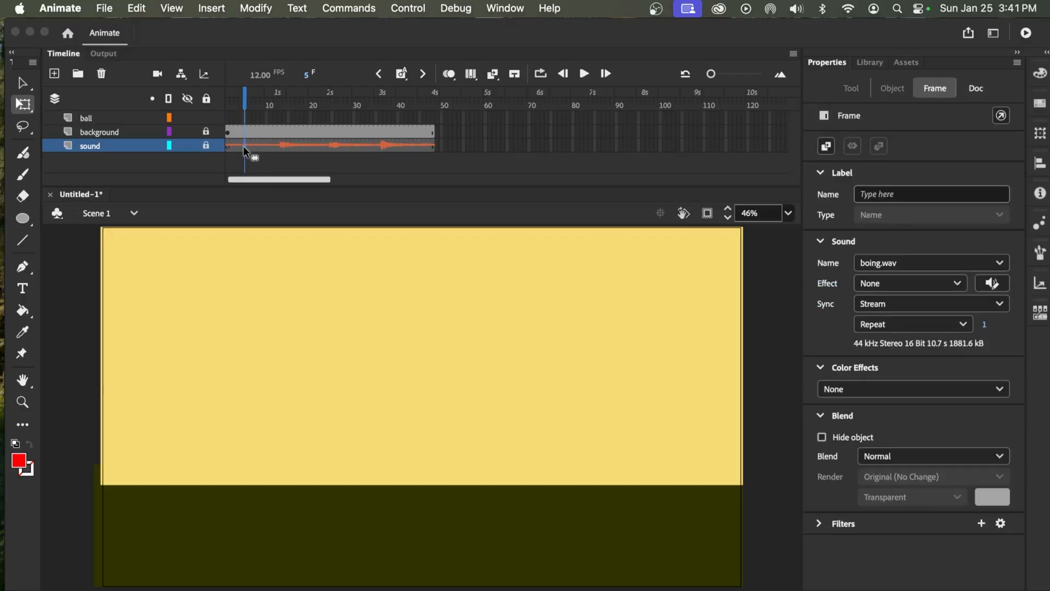
right_click(243, 145)
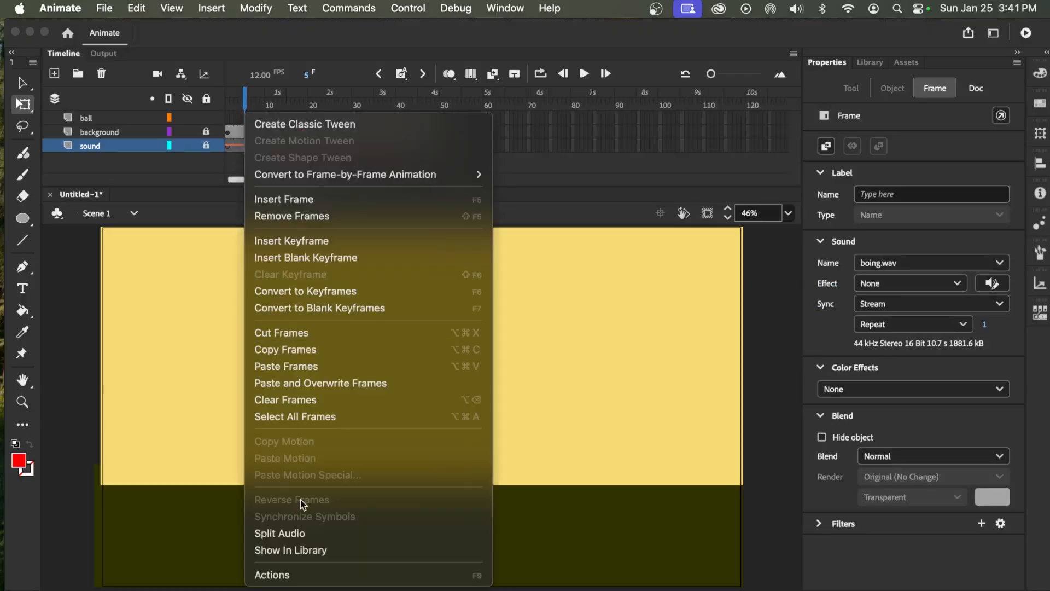
click(294, 535)
Remove the first four frames from both the sound and background layers, and return the playhead to frame 1
click(232, 150)
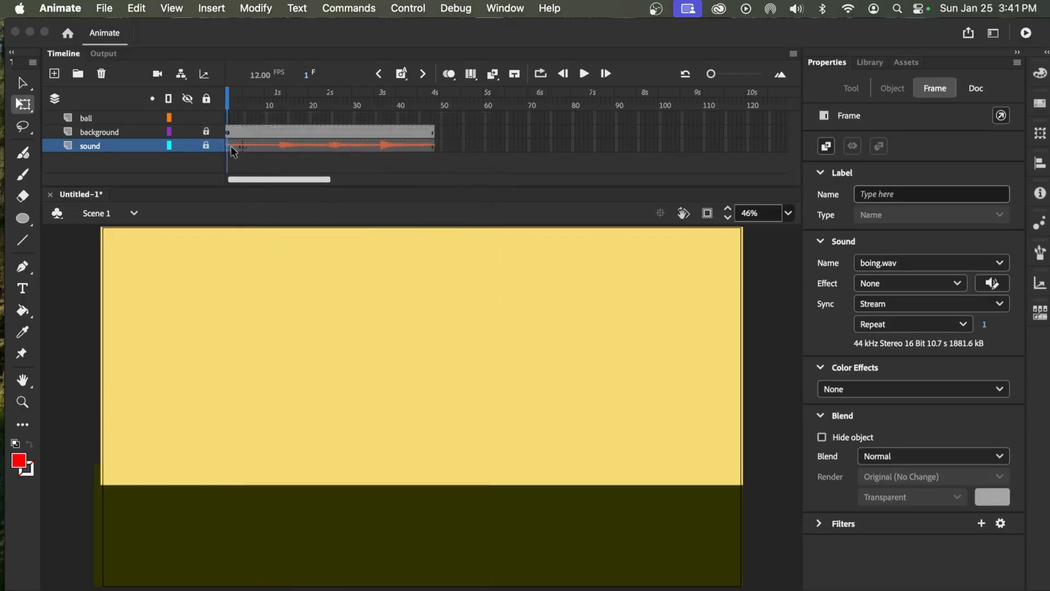
click(240, 132)
right_click(235, 136)
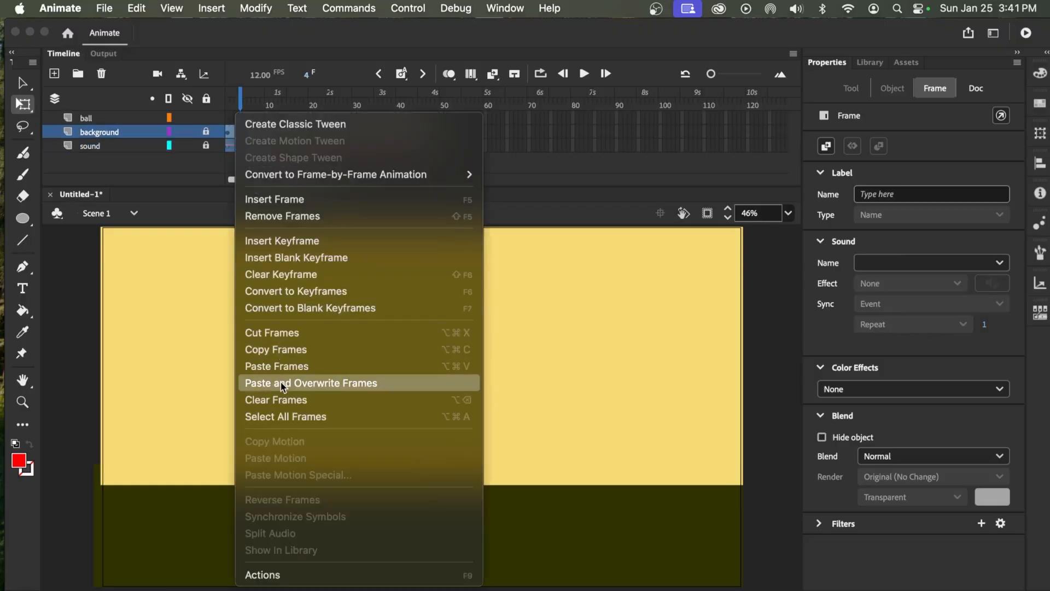
click(280, 218)
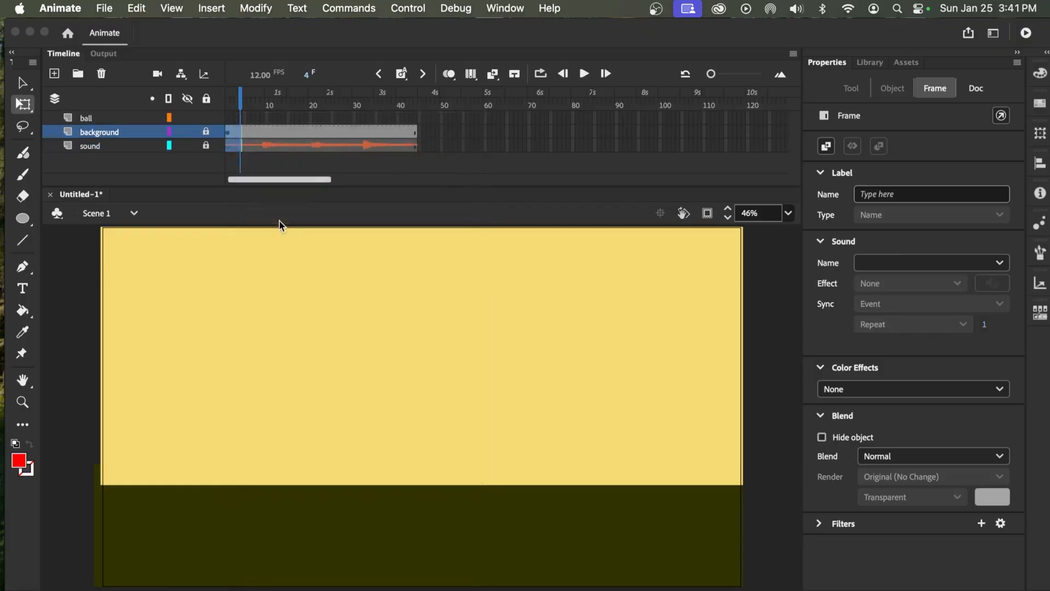
drag(245, 105, 223, 115)
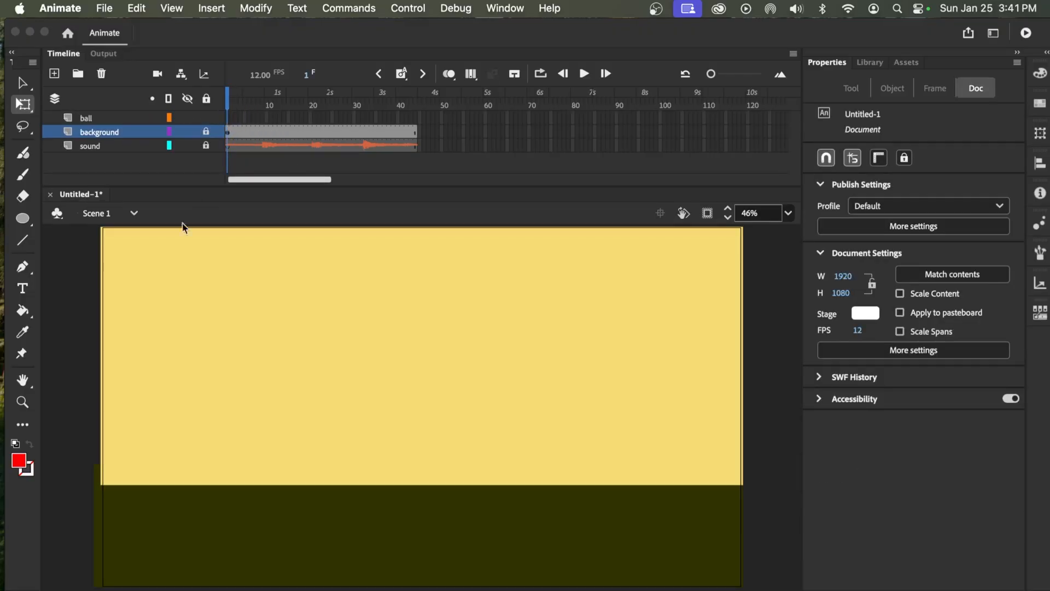
mouse_move(228, 104)
mouse_down()
mouse_move(253, 110)
mouse_move(224, 112)
mouse_up()
Draw a red circle about 161 px wide on the ball layer's frame 1 and move it halfway off the stage's upper-left edge
click(227, 132)
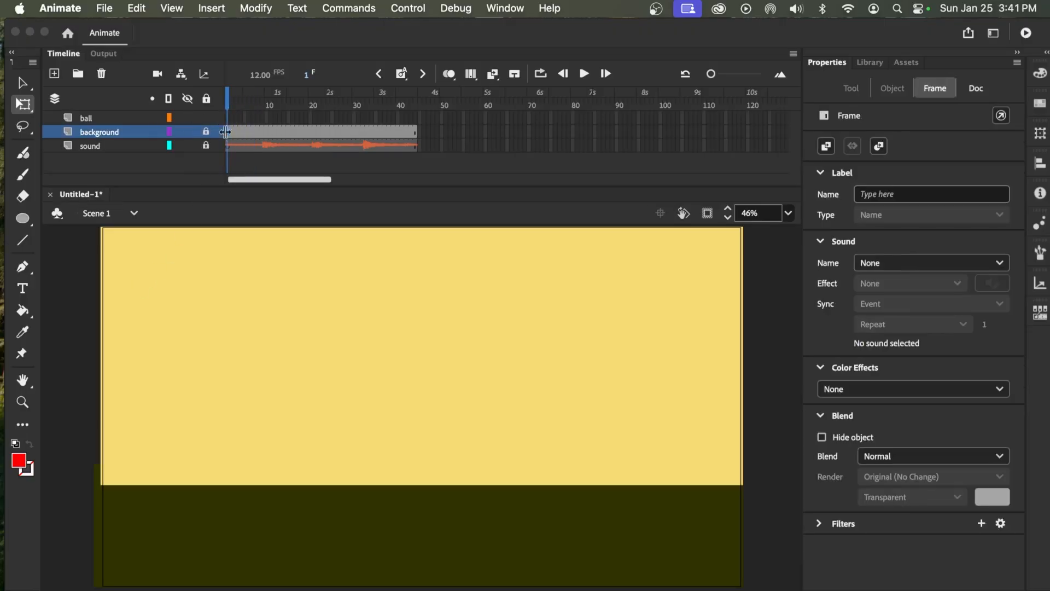
click(25, 220)
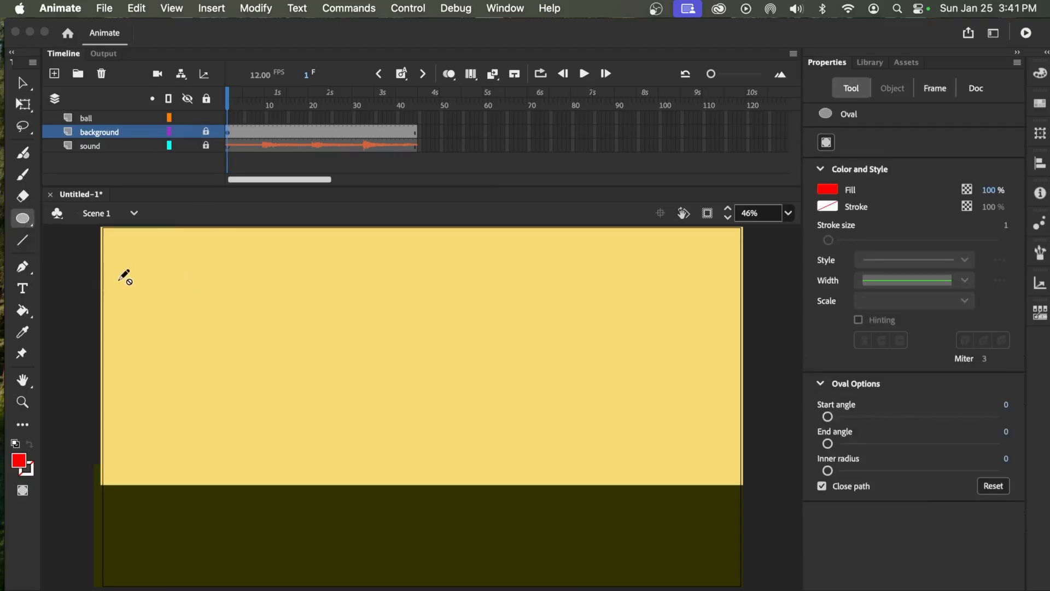
click(23, 84)
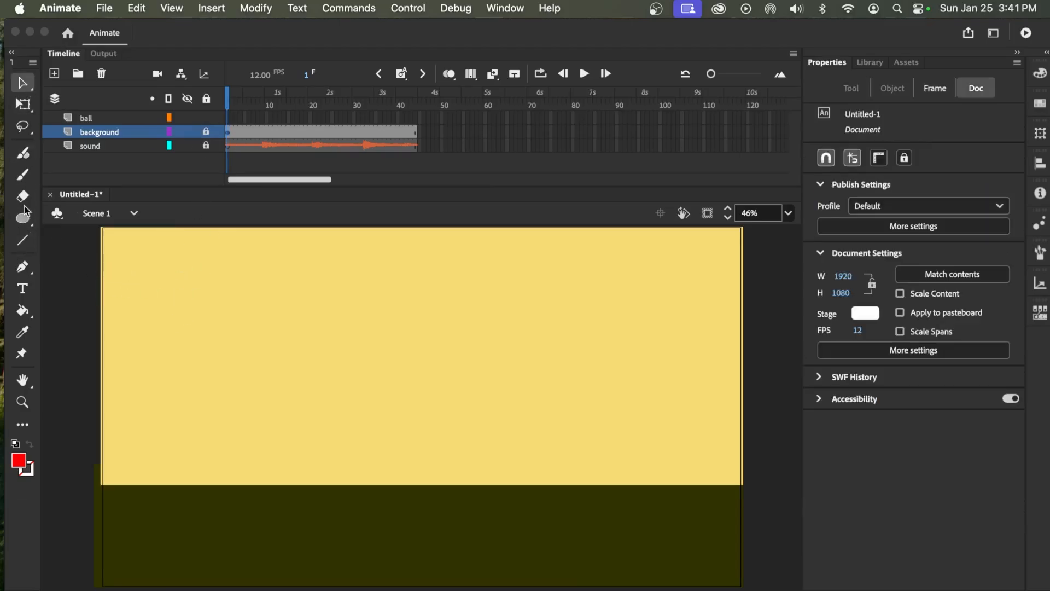
click(24, 218)
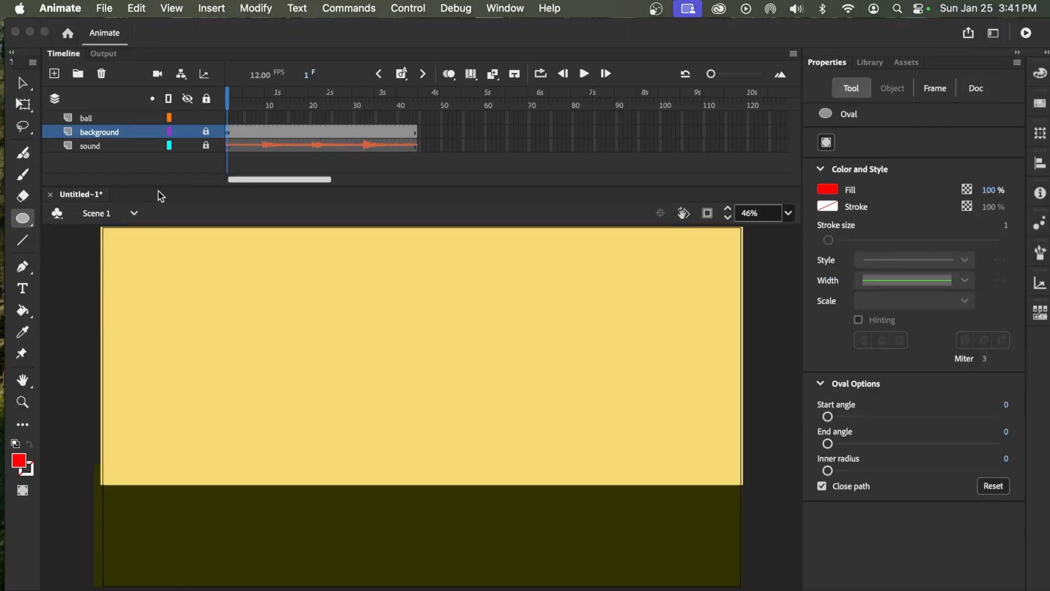
click(232, 117)
click(227, 116)
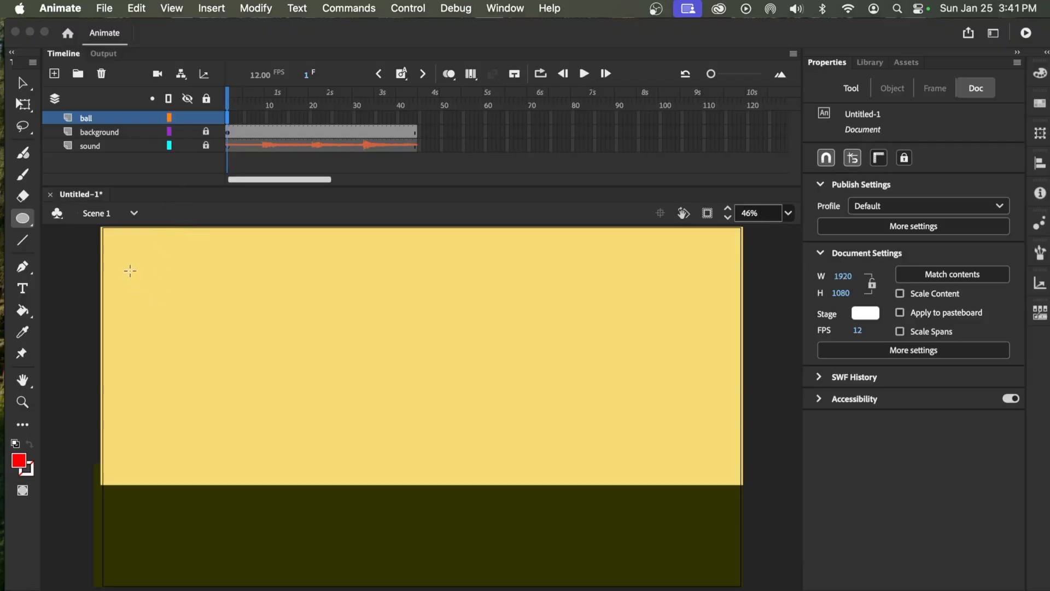
drag(129, 267, 184, 320)
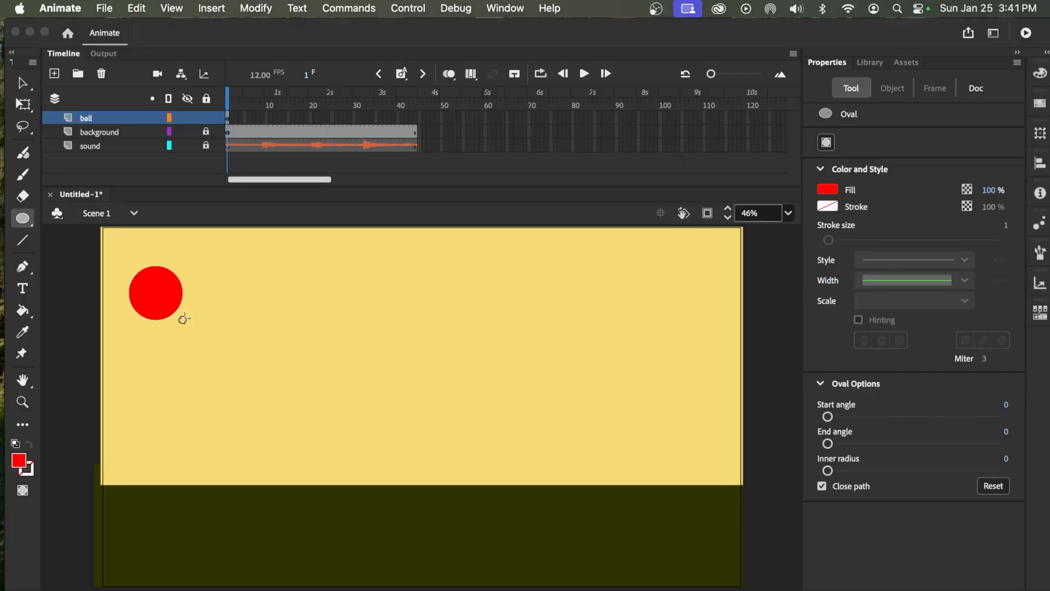
click(22, 83)
drag(166, 289, 113, 264)
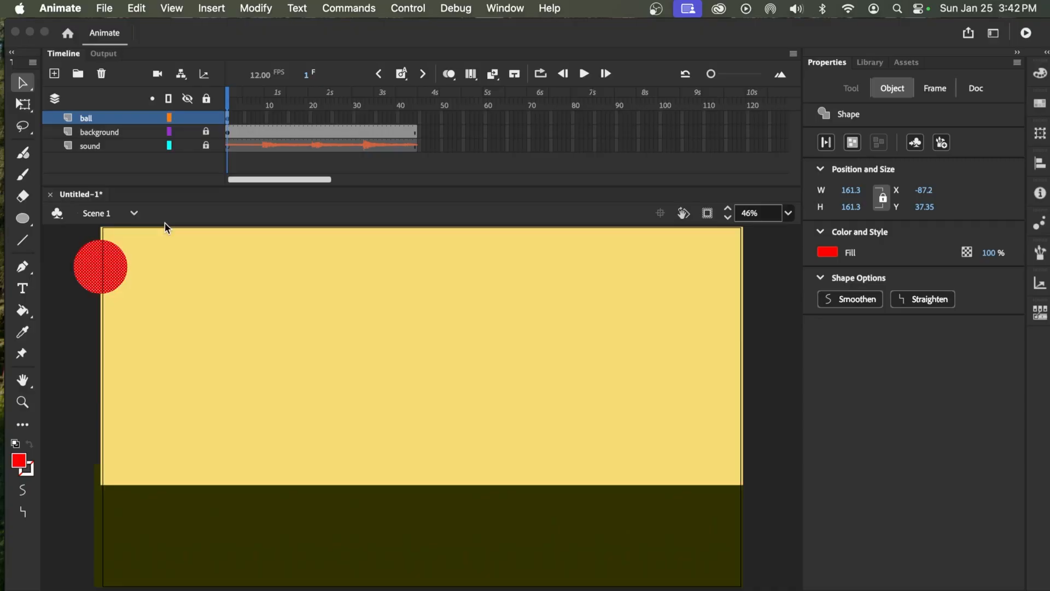
Convert the red circle to a graphic symbol named ball2
click(269, 11)
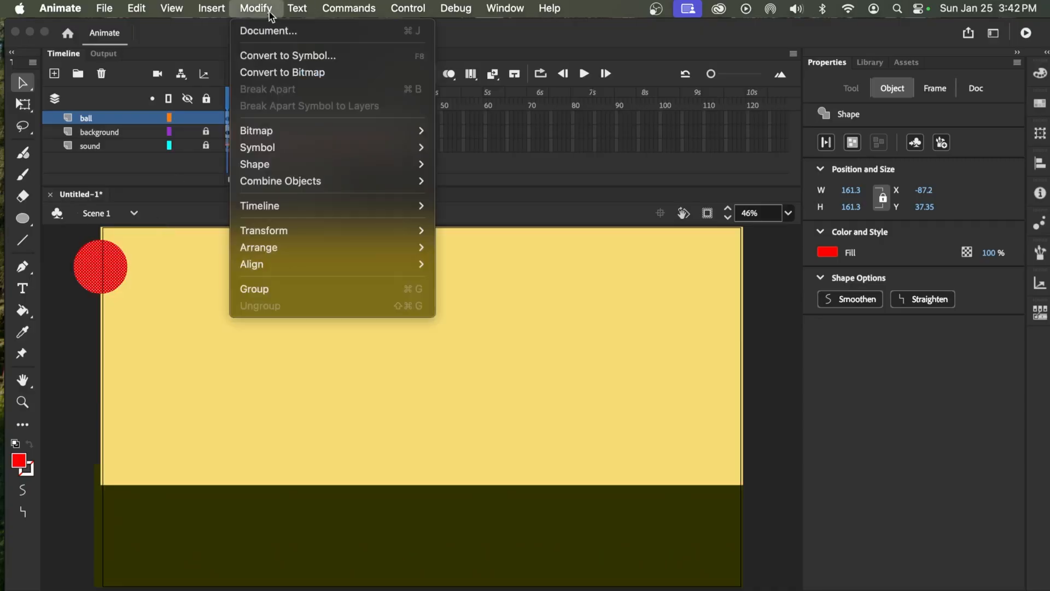
click(277, 56)
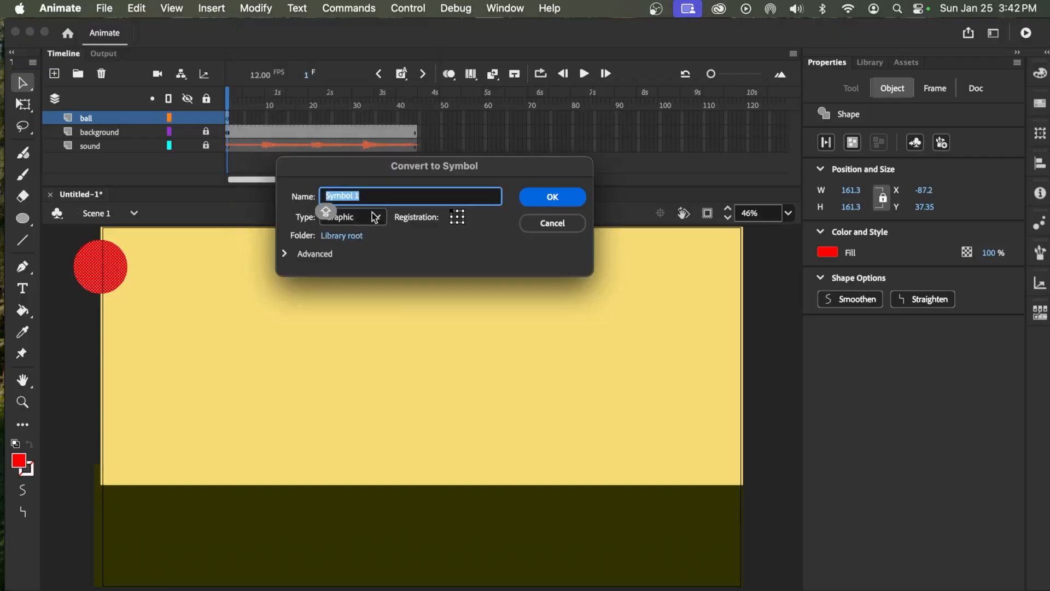
text(ball)
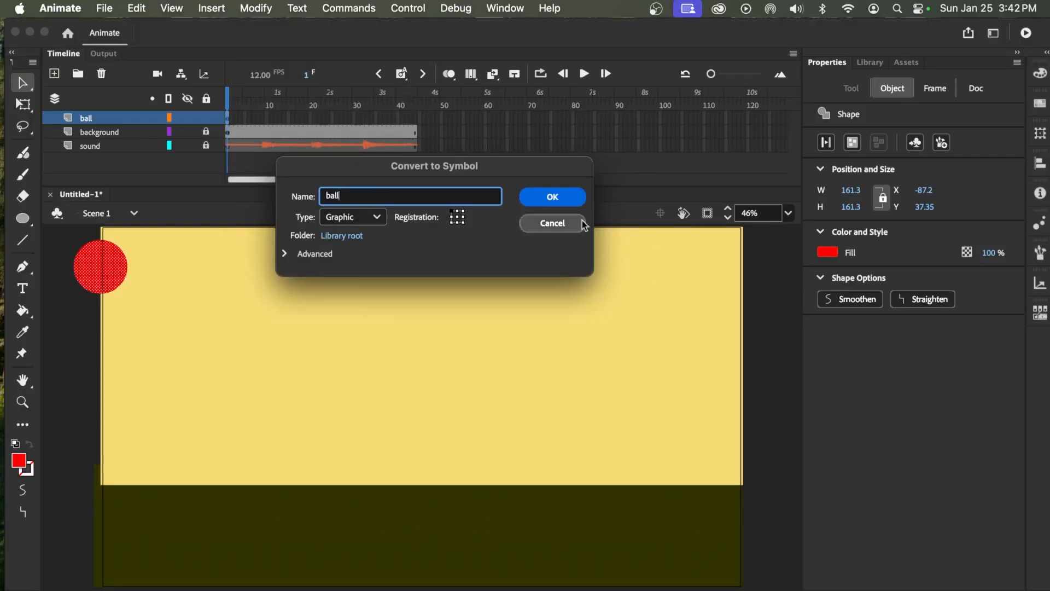
click(554, 208)
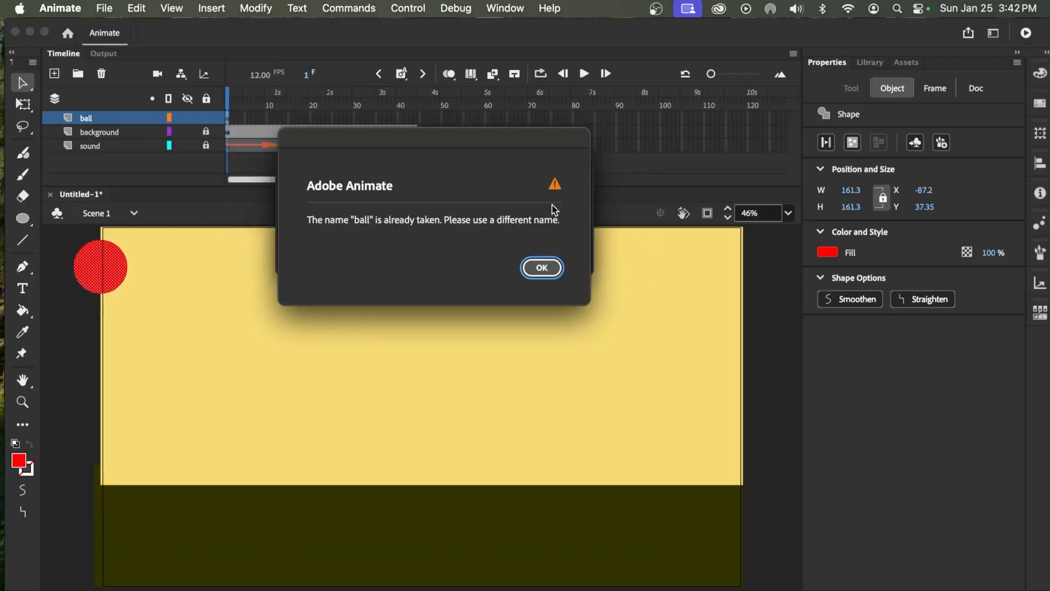
click(544, 275)
click(346, 197)
text(2)
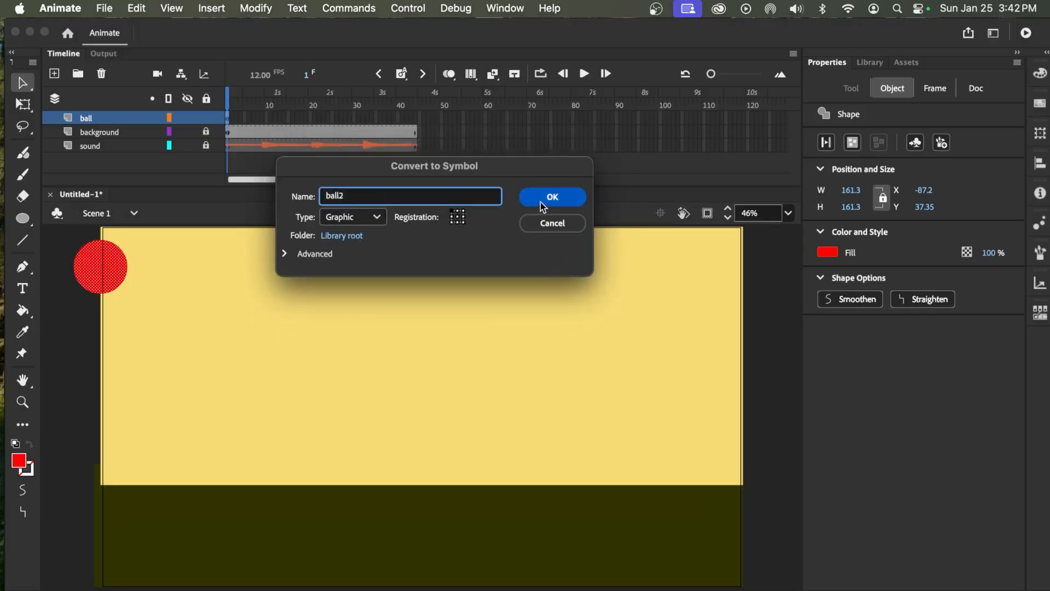
click(540, 199)
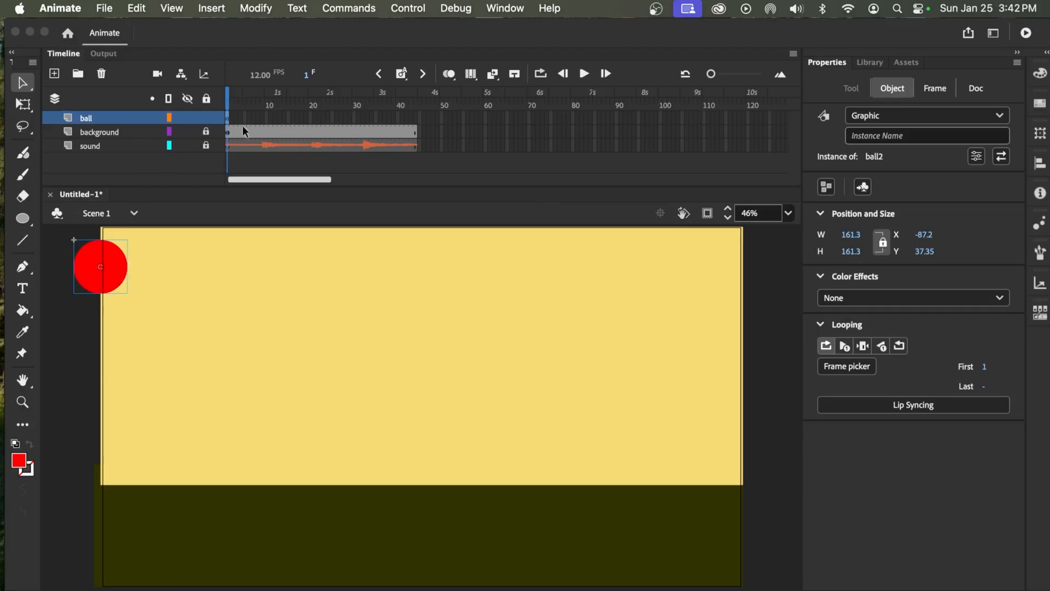
click(264, 134)
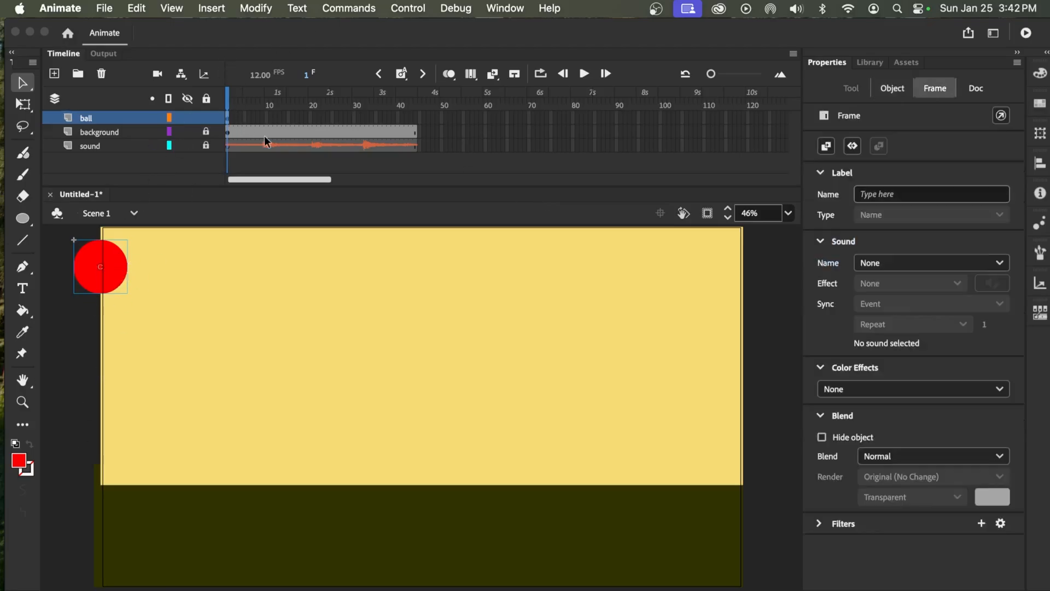
click(263, 100)
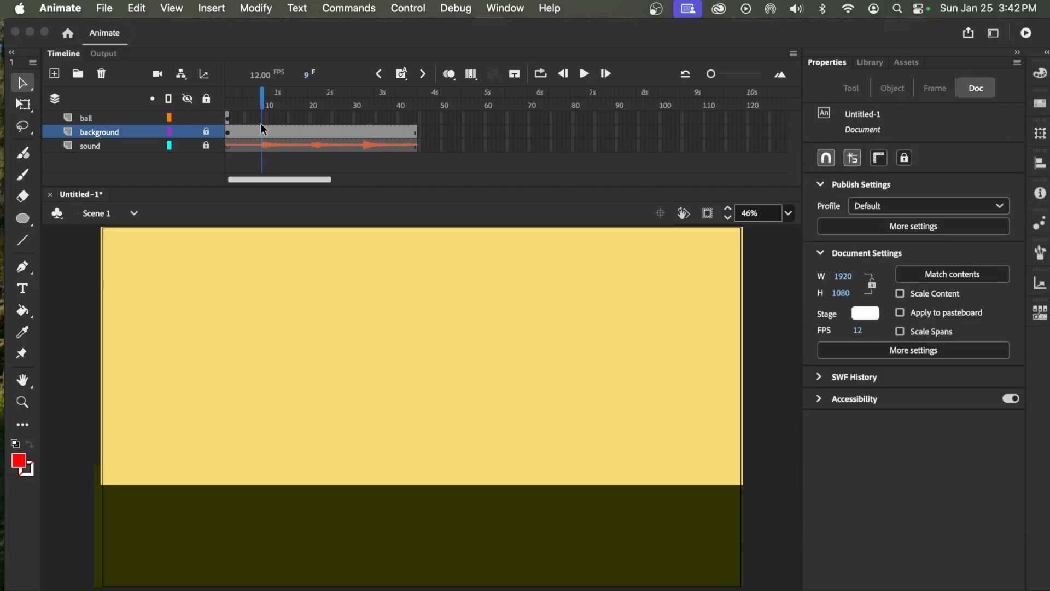
click(402, 78)
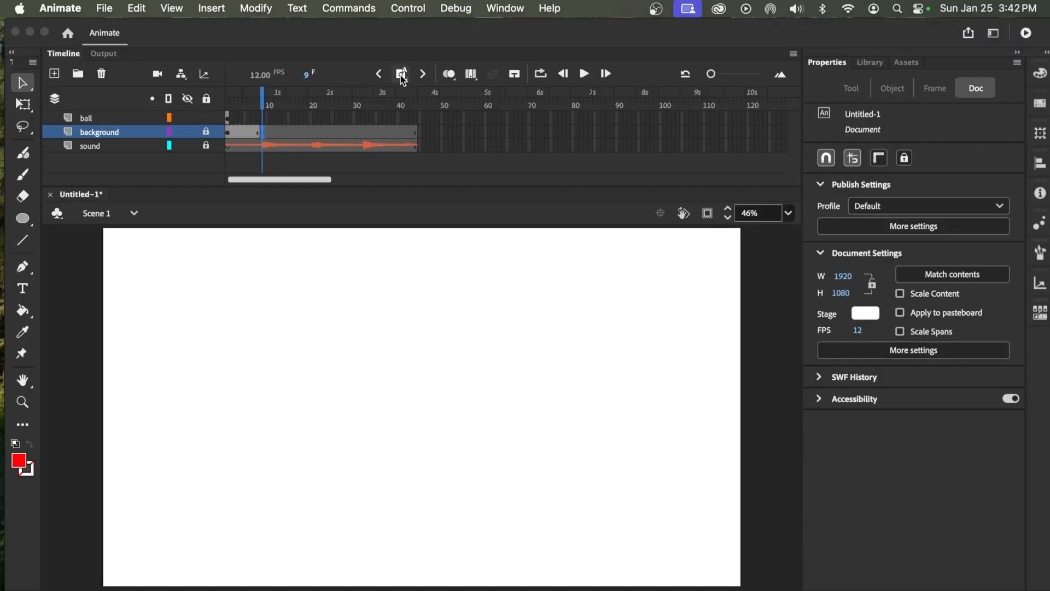
key(super+z)
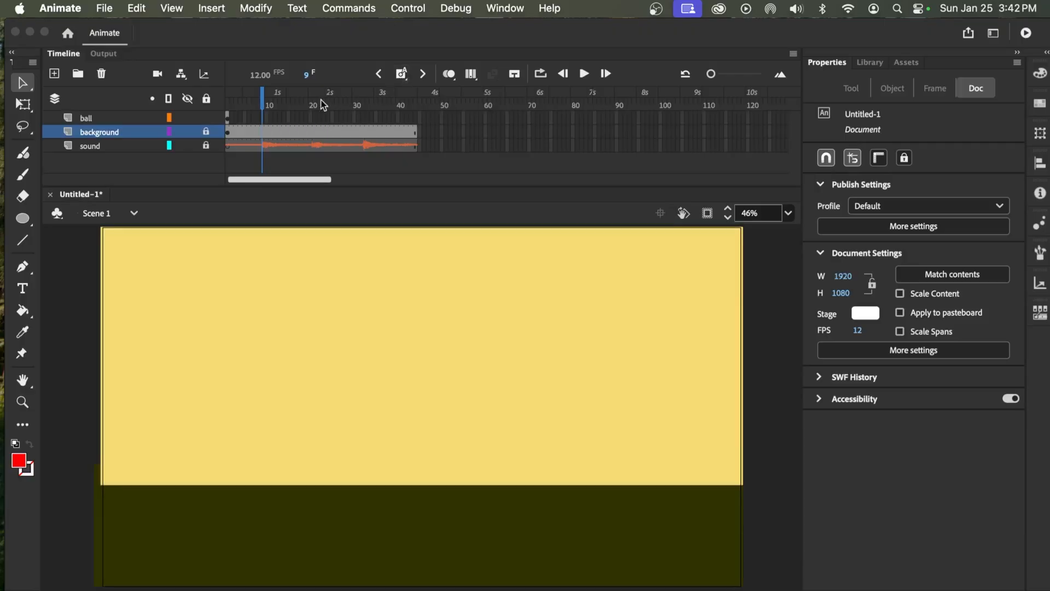
Insert a keyframe holding the ball at frame 9 of the ball layer, where the first boing starts
click(263, 117)
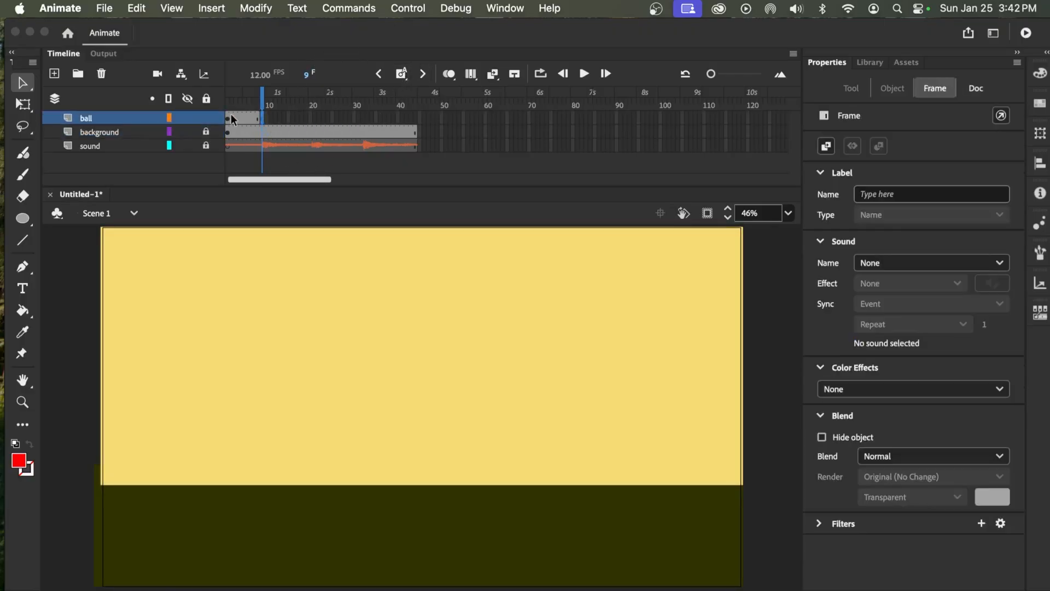
click(263, 107)
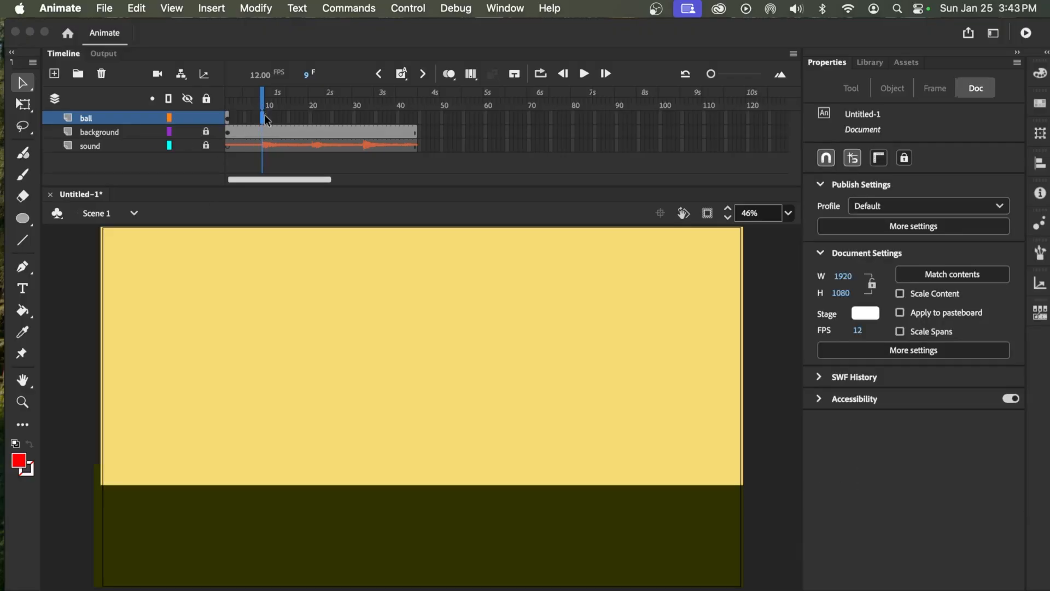
click(264, 118)
key(F6)
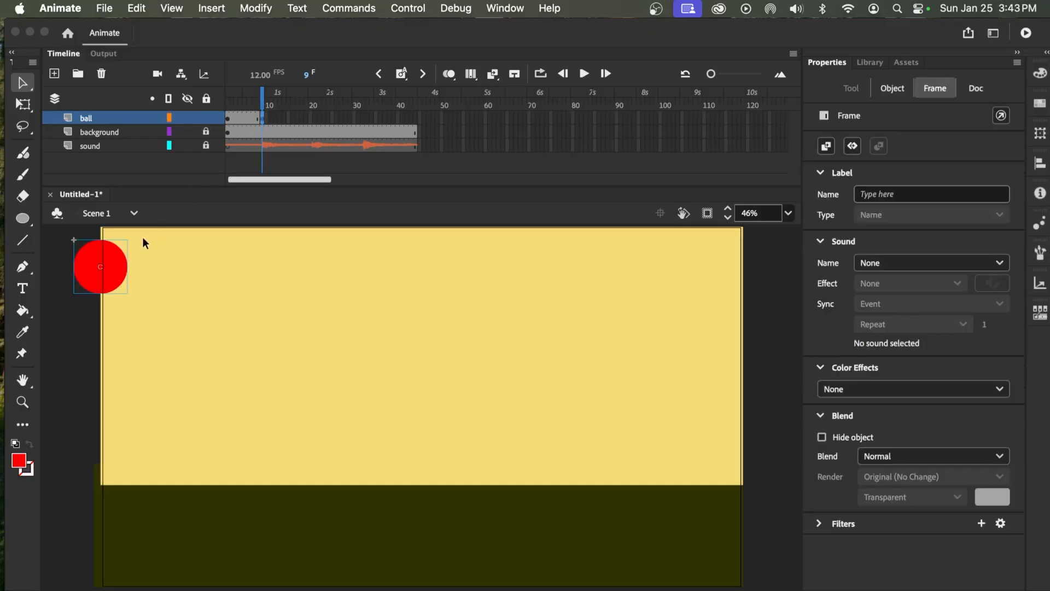
On frame 9, move the ball down onto the floor line and squash it to about 214 by 109 px
drag(117, 269, 262, 460)
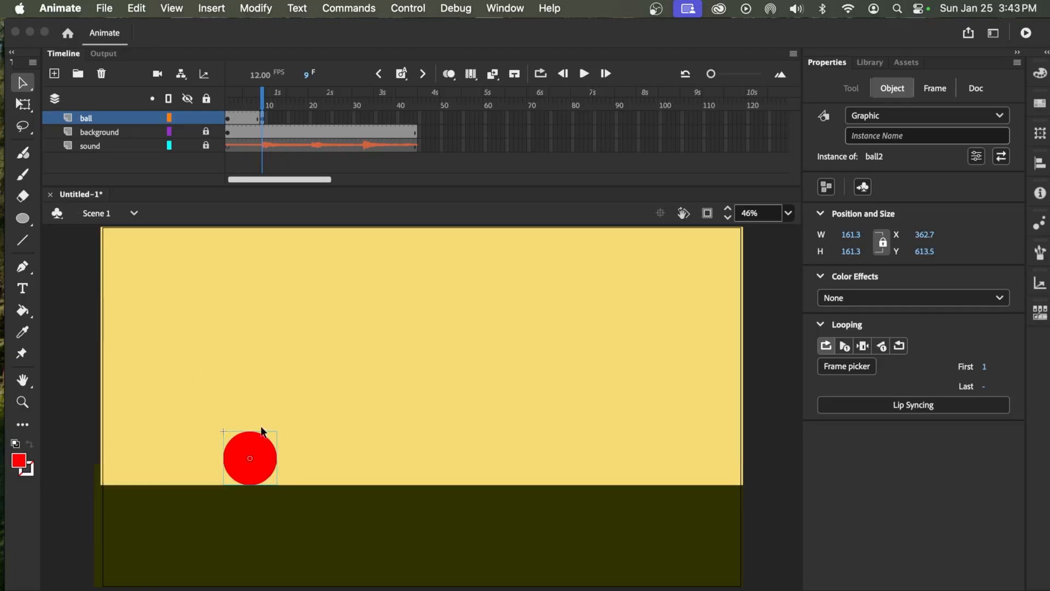
key(q)
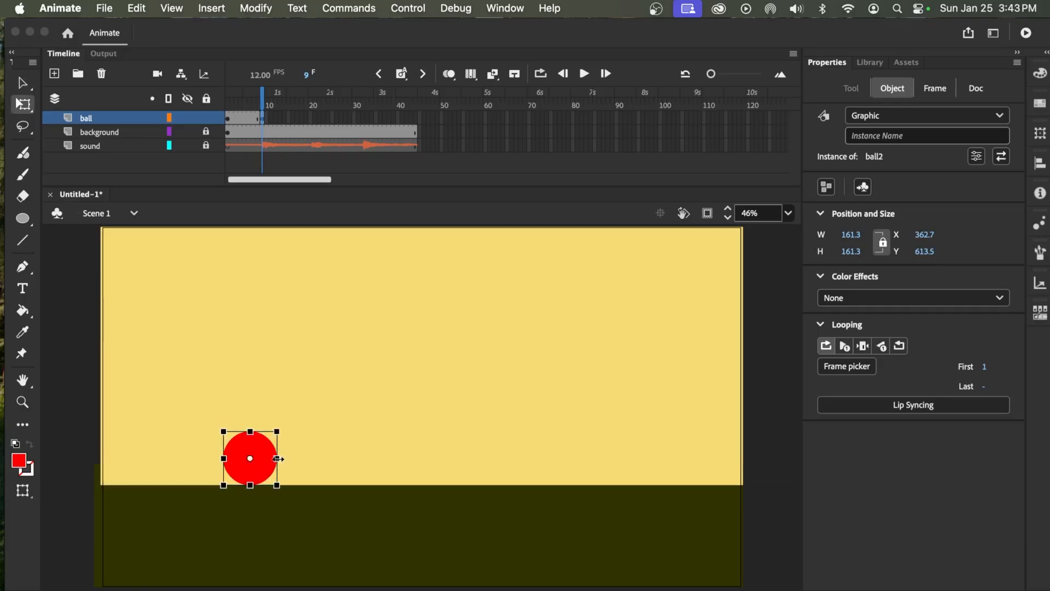
mouse_move(277, 458)
mouse_down()
mouse_move(249, 440)
mouse_move(261, 460)
mouse_up()
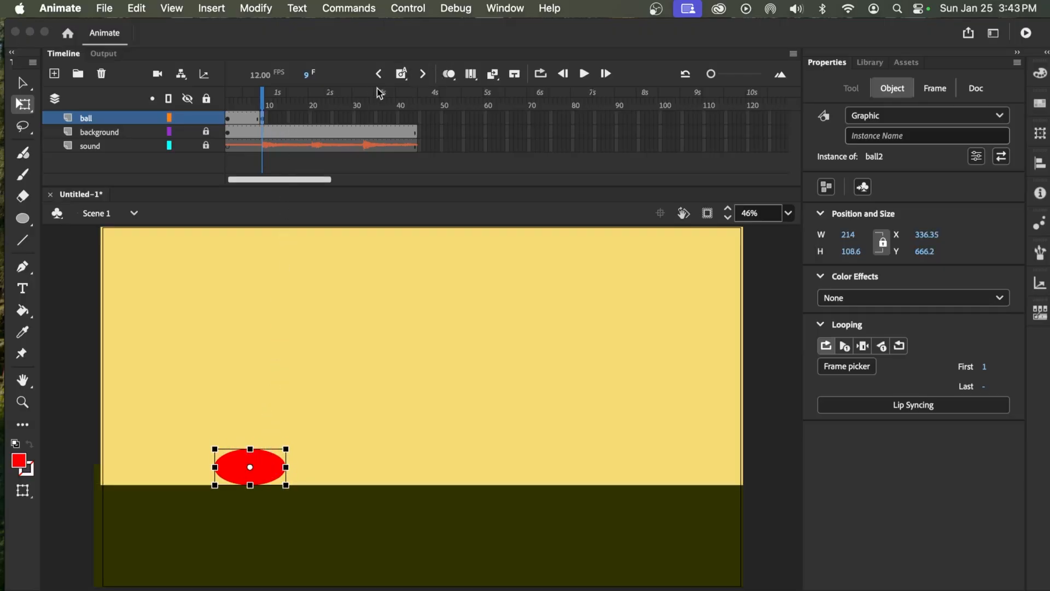
Turn on onion skinning and bring the playhead back to frame 1
click(451, 74)
drag(257, 104, 227, 104)
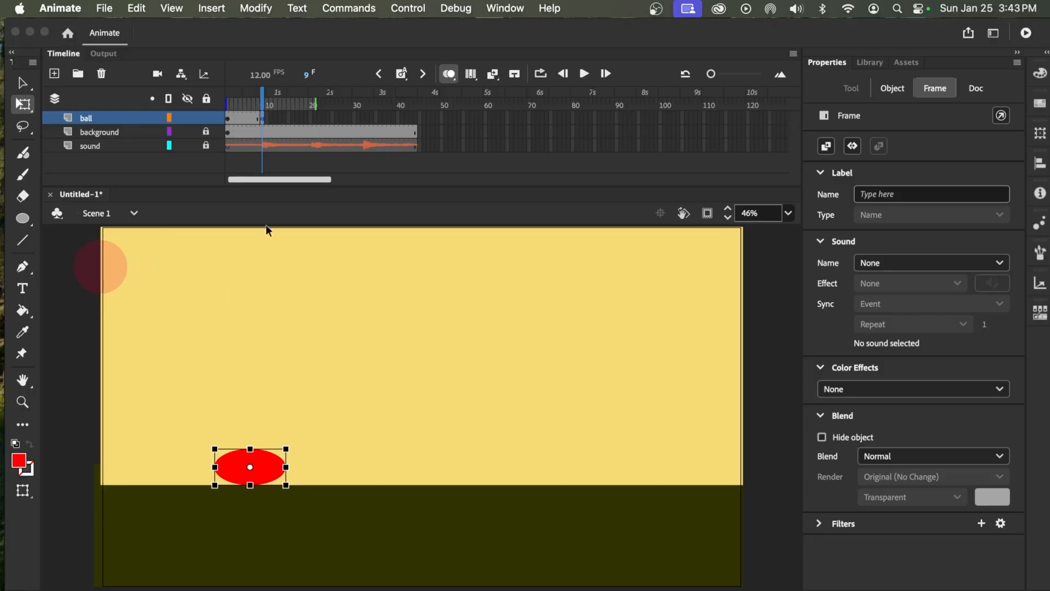
drag(261, 101, 228, 119)
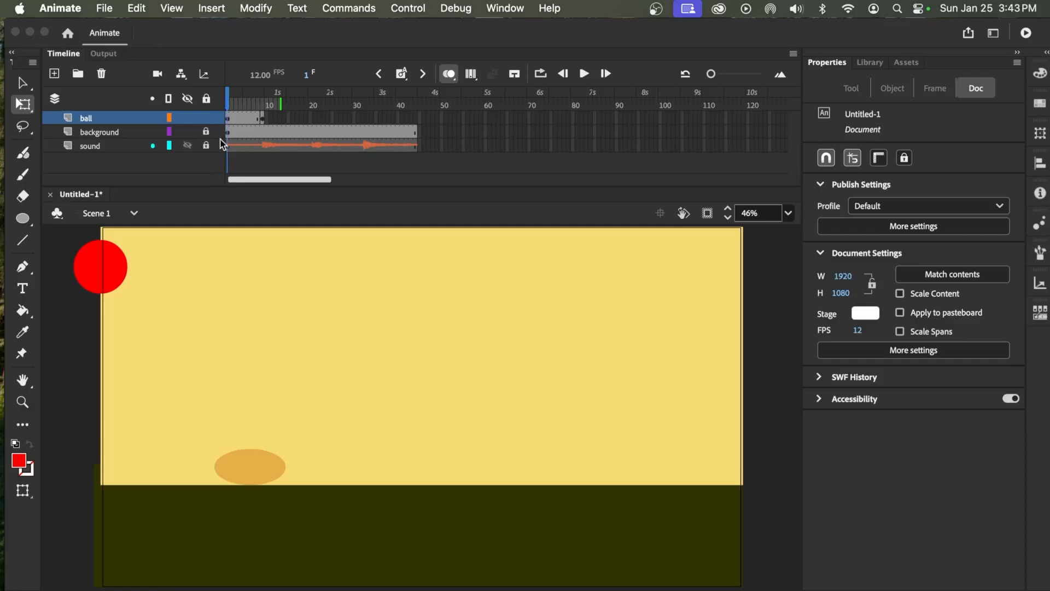
Add a keyframe on frame 2 of the ball layer and move the ball to about X -26, Y 42
click(232, 118)
click(124, 268)
drag(125, 268, 132, 272)
key(Down)
key(Down)
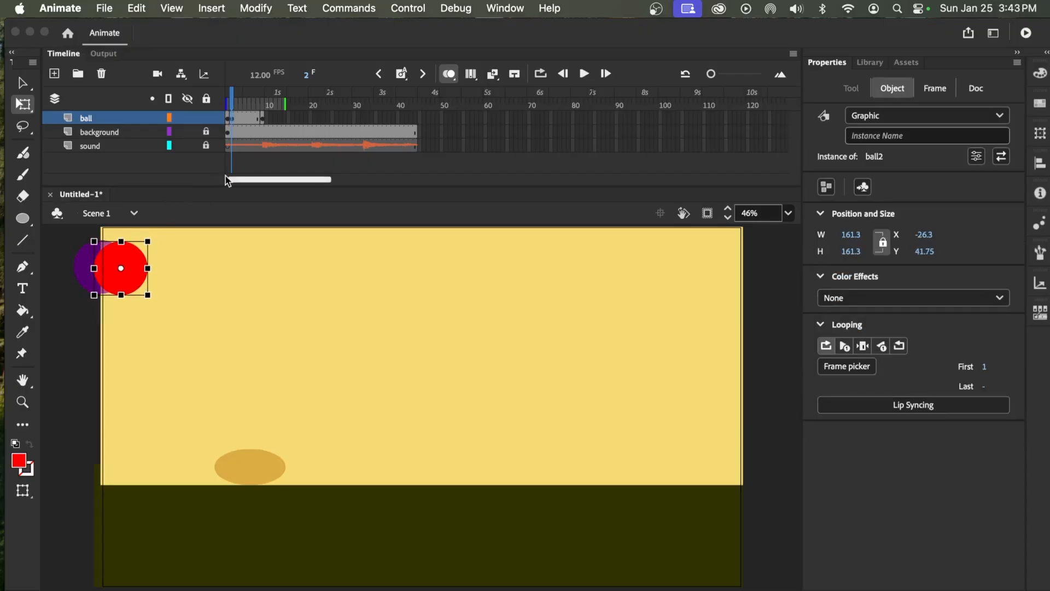
Add a keyframe on frame 3 of the ball layer and move the ball to about X 35, Y 75
key(period)
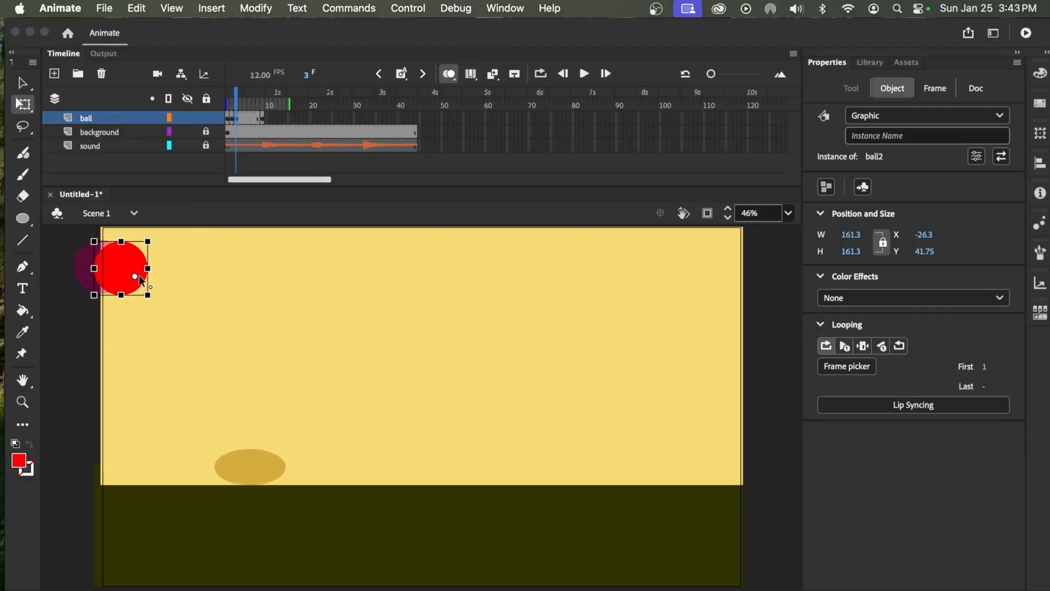
drag(139, 276, 139, 268)
drag(151, 282, 153, 279)
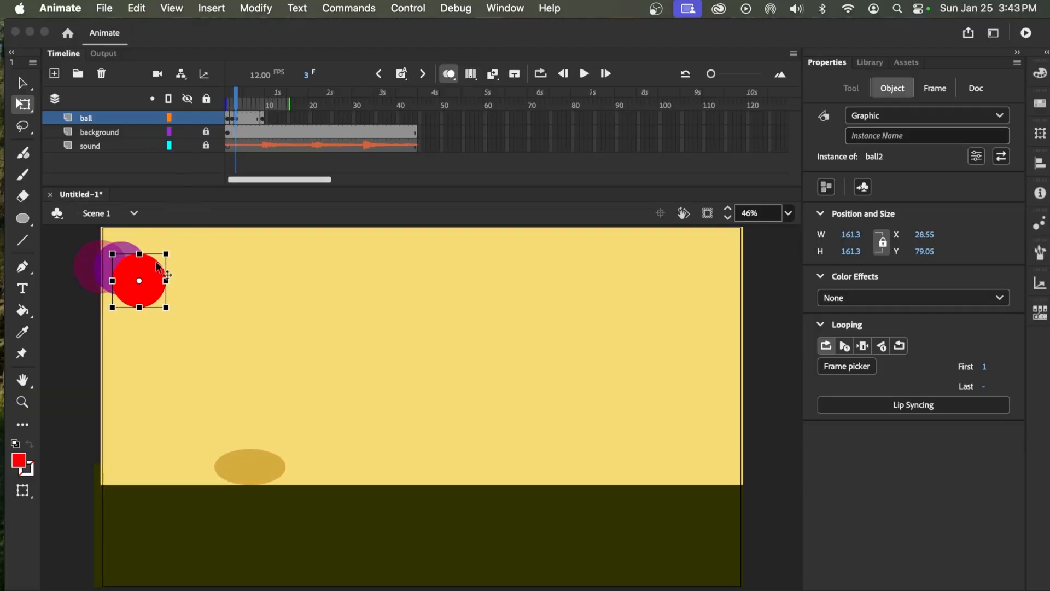
drag(135, 245, 137, 243)
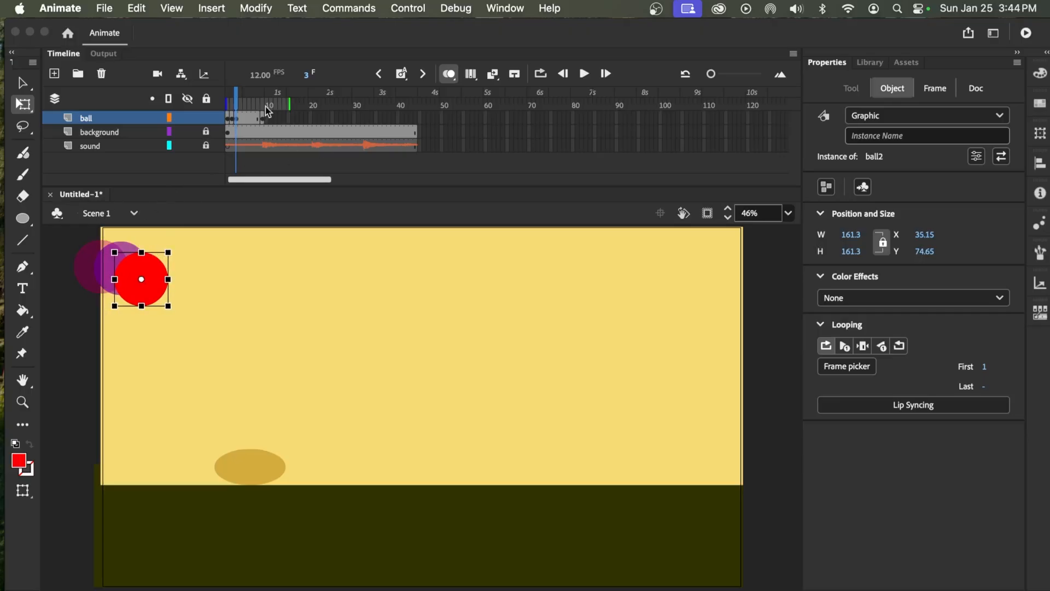
Continue the falling arc with ball keyframes on frames 4 to 6, ending at about X 274, Y 380
key(.)
drag(158, 277, 181, 302)
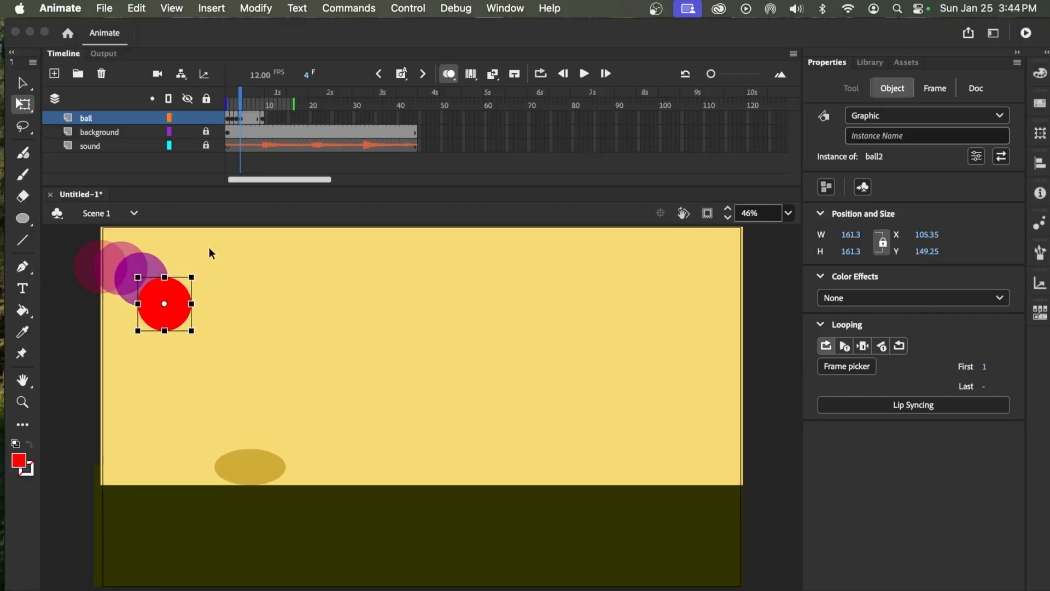
key(.)
drag(174, 311, 201, 344)
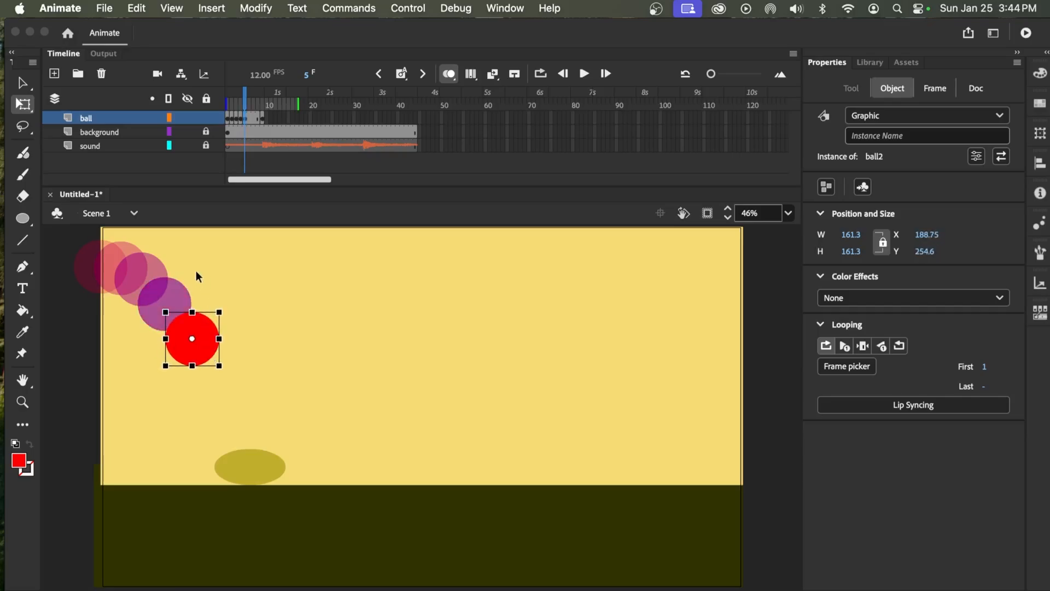
key(.)
drag(200, 343, 228, 383)
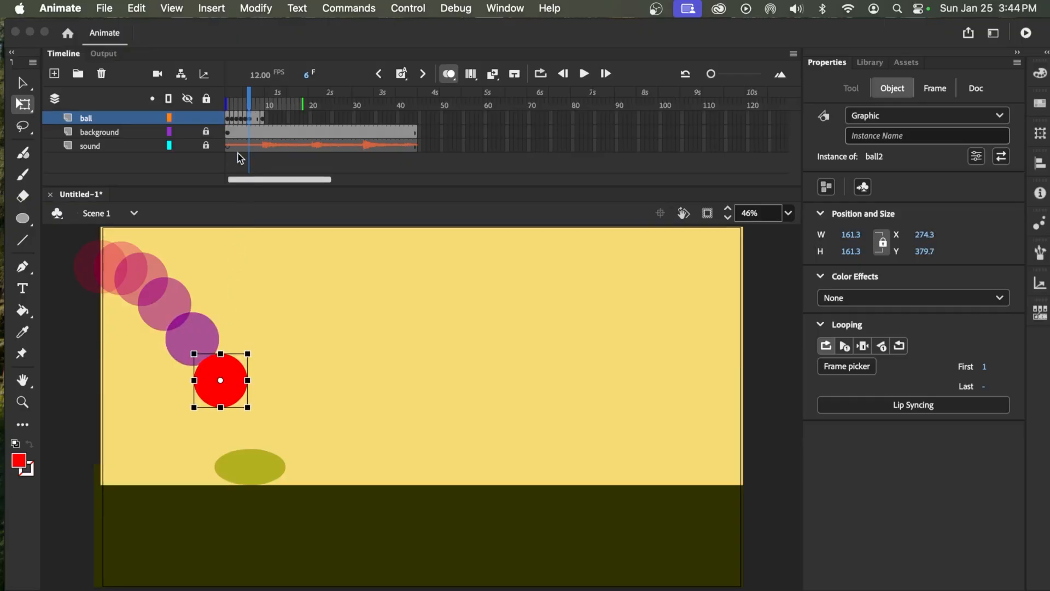
Place the ball at about X 369, Y 560 on frame 7, and shift frame 9's squashed ball to about X 402
key(.)
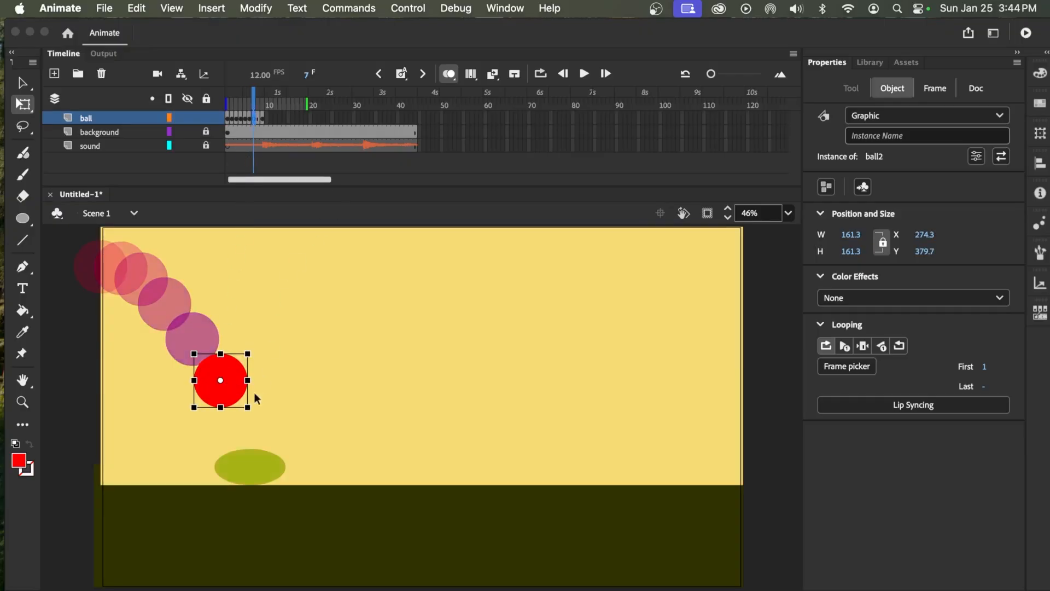
drag(247, 373, 260, 444)
key(super+z)
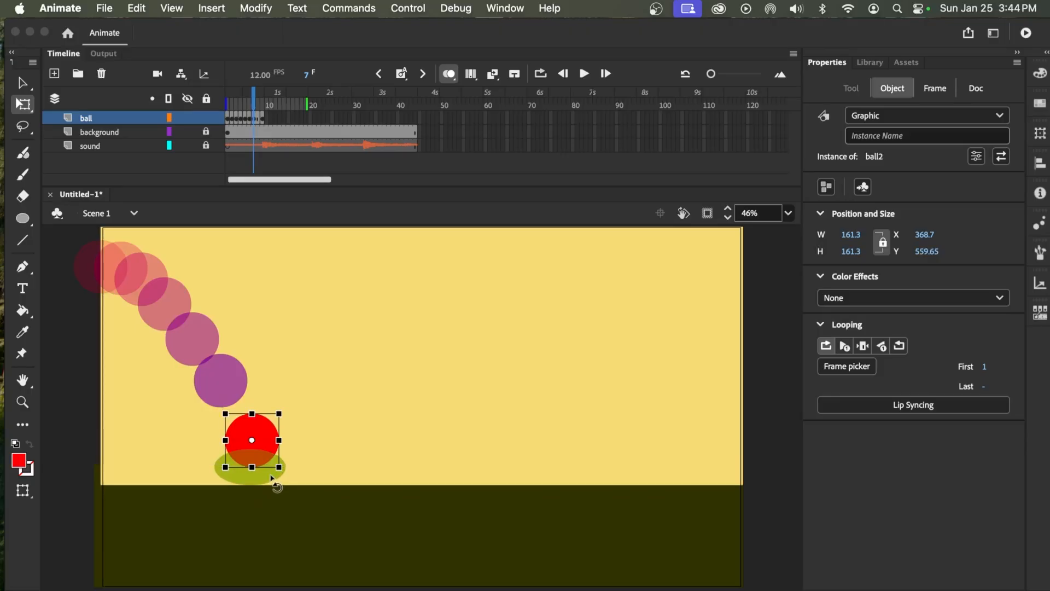
click(263, 118)
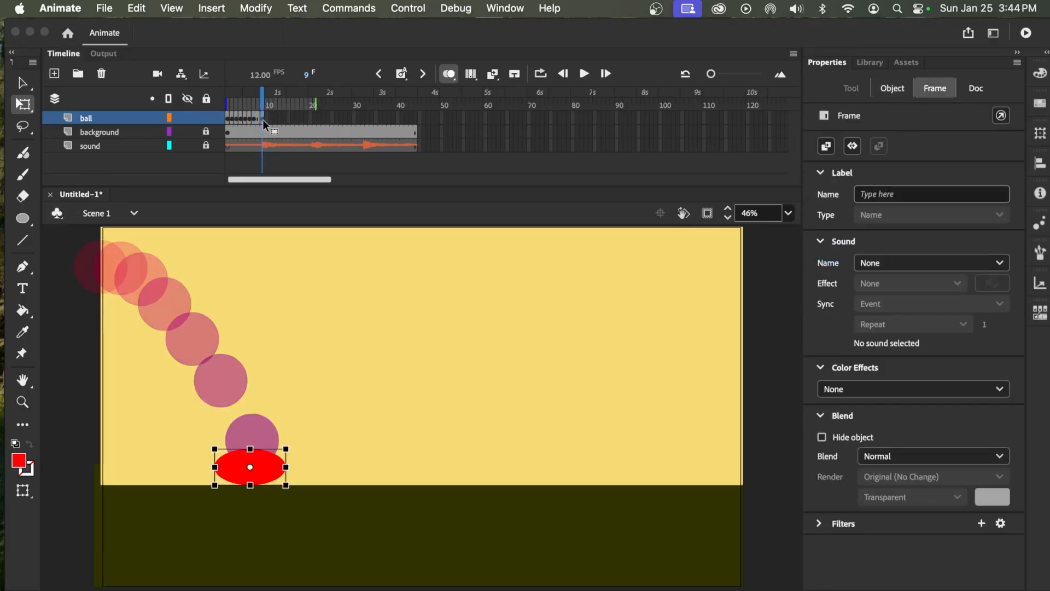
drag(268, 475, 290, 474)
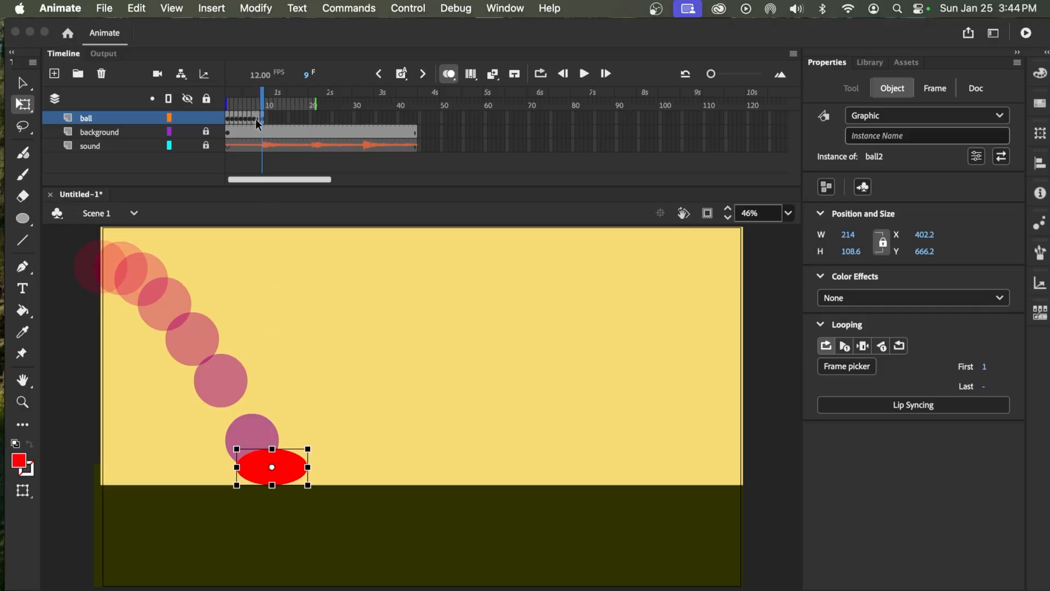
Insert a regular frame at frame 1 of the ball layer to hold the ball's starting position
drag(262, 105, 225, 103)
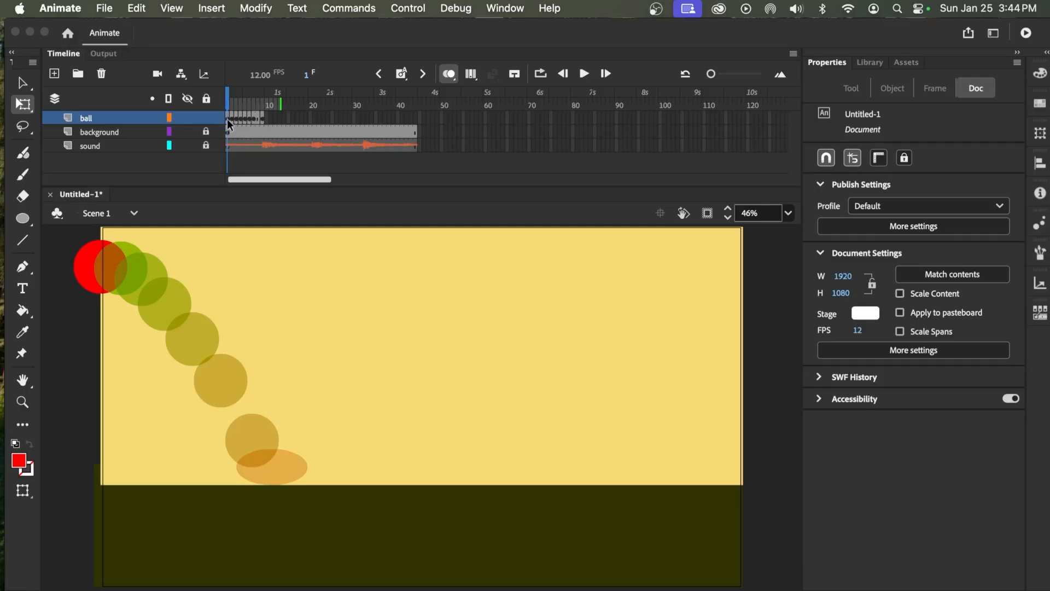
click(227, 118)
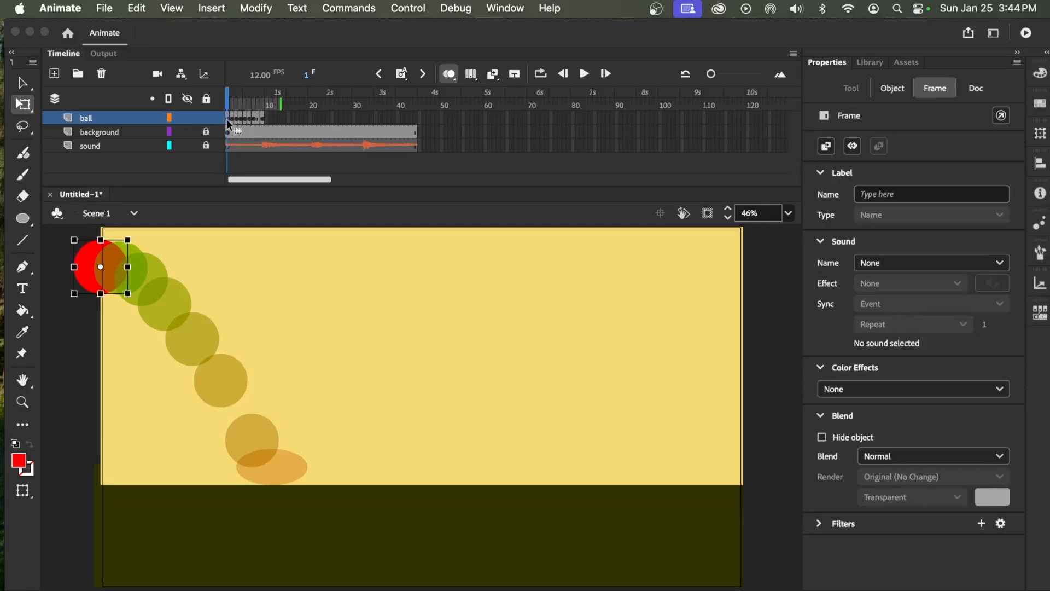
click(403, 74)
click(402, 78)
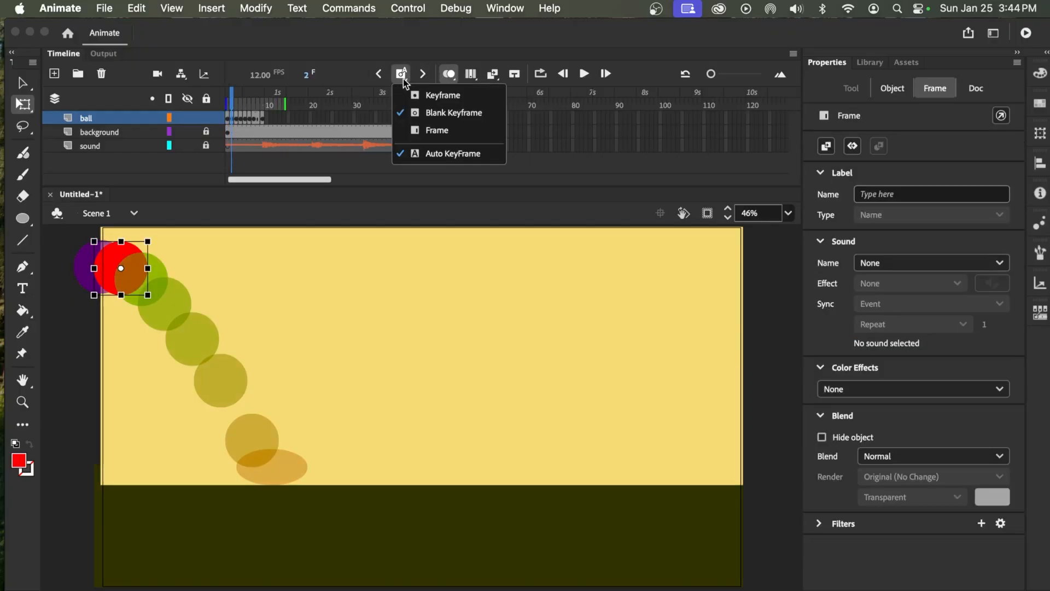
click(320, 118)
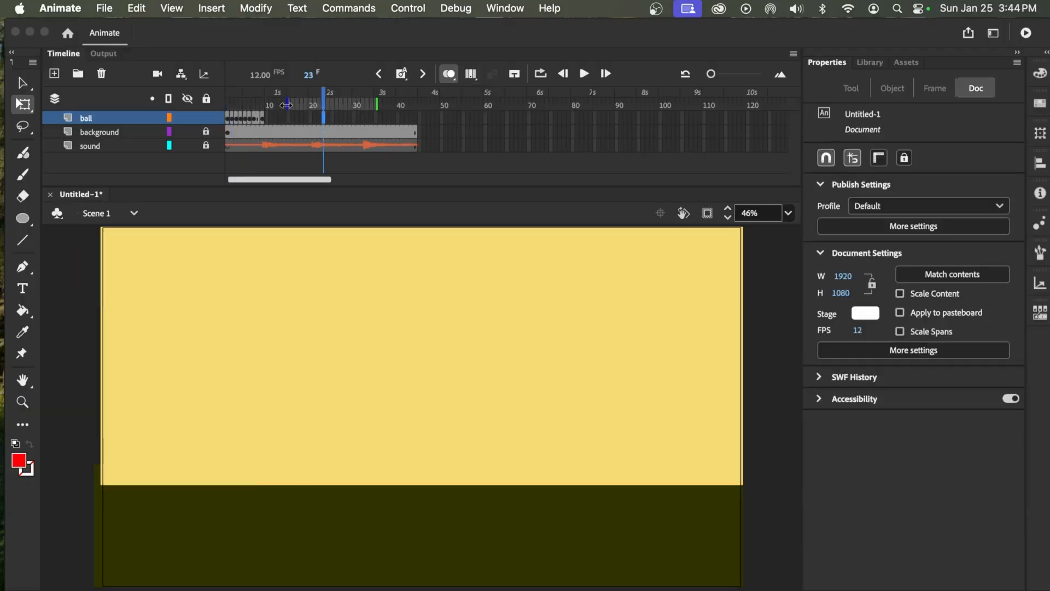
click(229, 118)
click(400, 77)
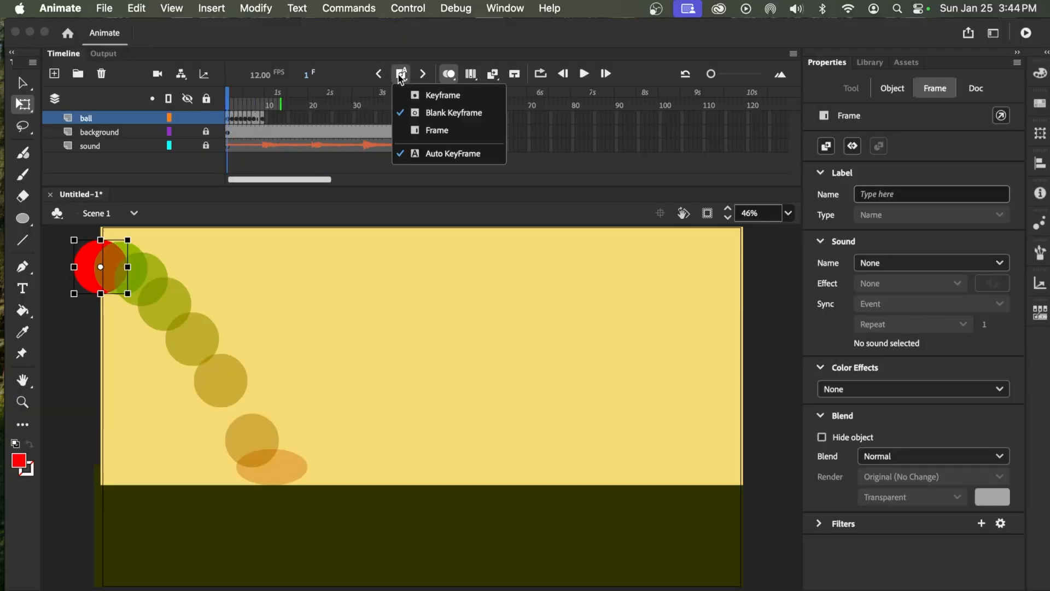
click(436, 130)
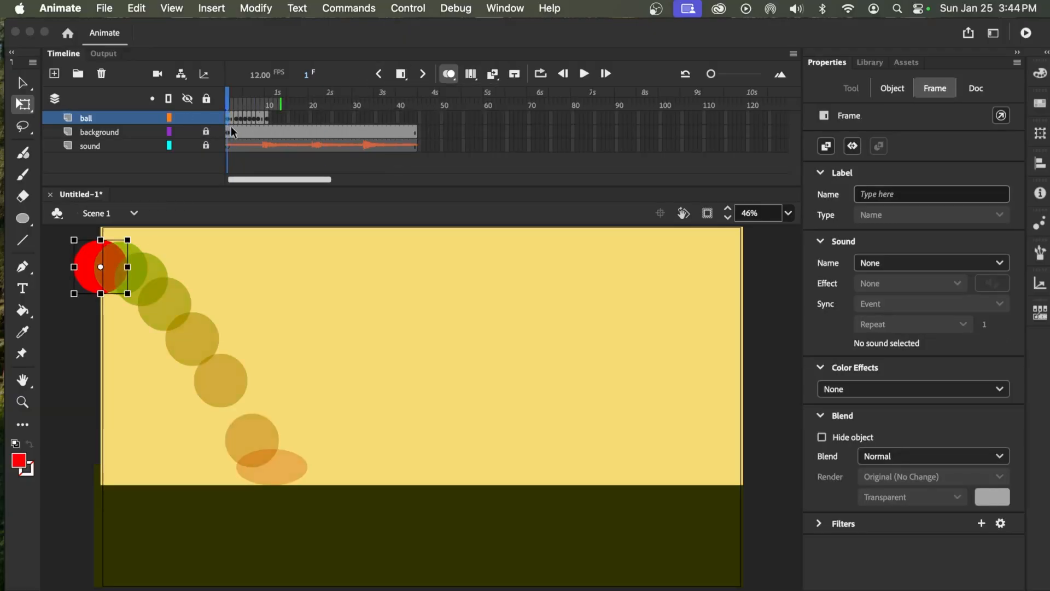
Remove frame 9 from the ball layer and return the playhead to frame 1
drag(227, 100, 265, 121)
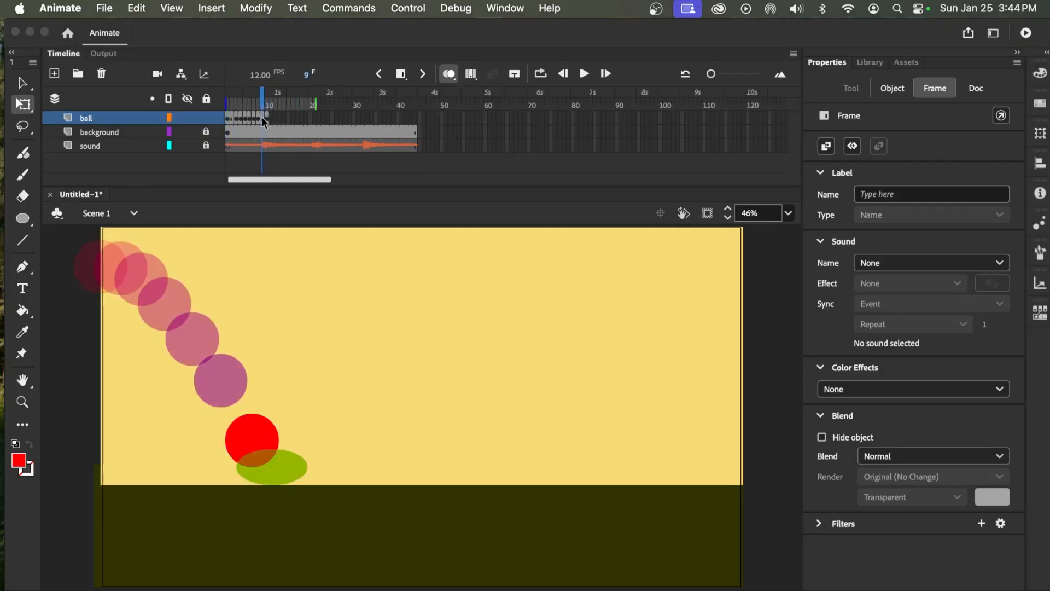
right_click(264, 121)
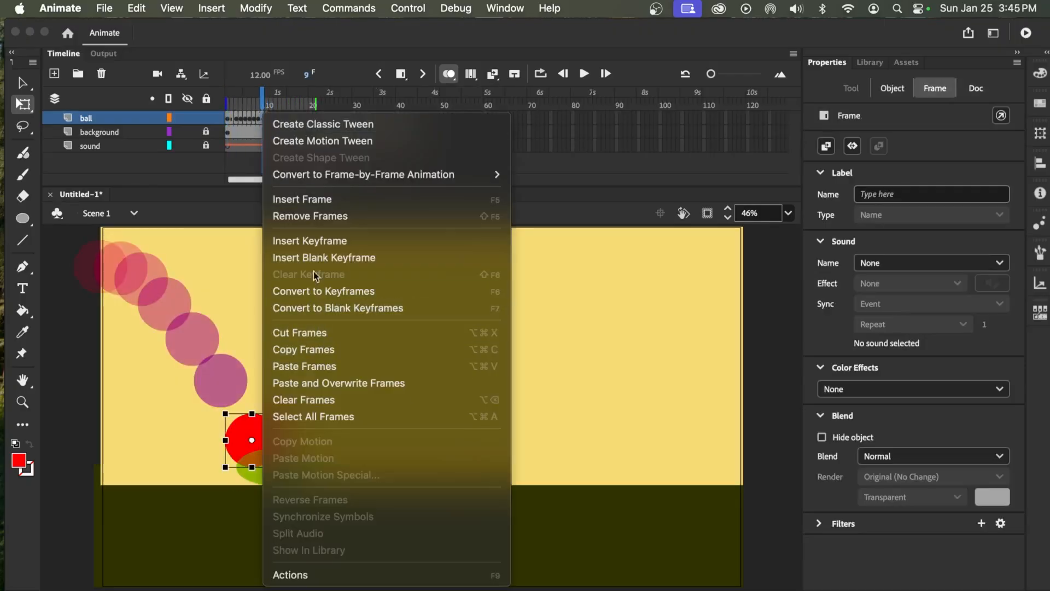
click(301, 216)
drag(261, 103, 200, 103)
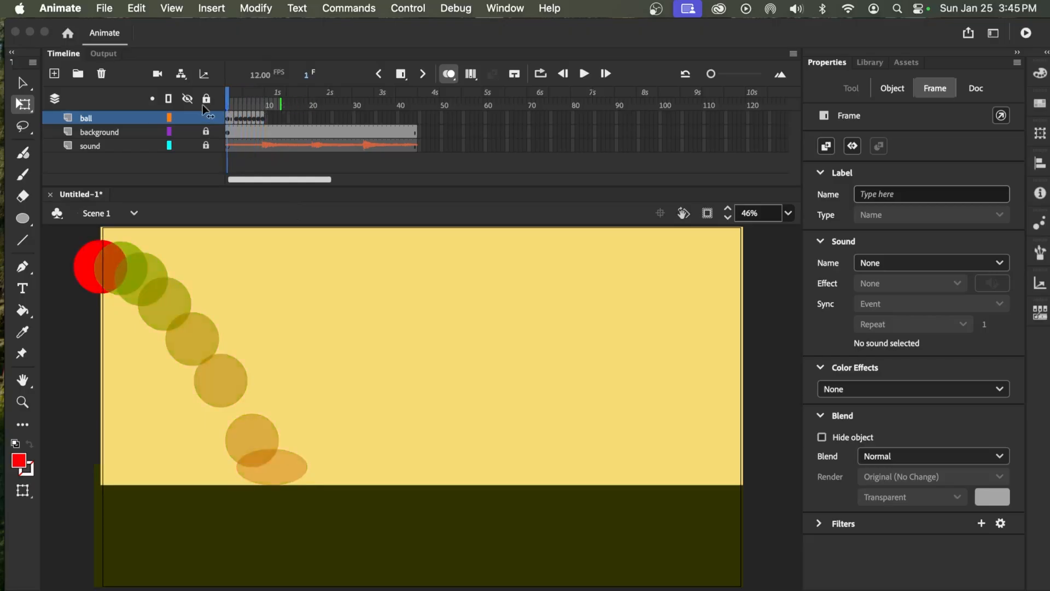
On frame 5, raise the ball slightly to about X 112, Y 121 to smooth the arc
click(244, 103)
click(198, 327)
drag(165, 305, 174, 294)
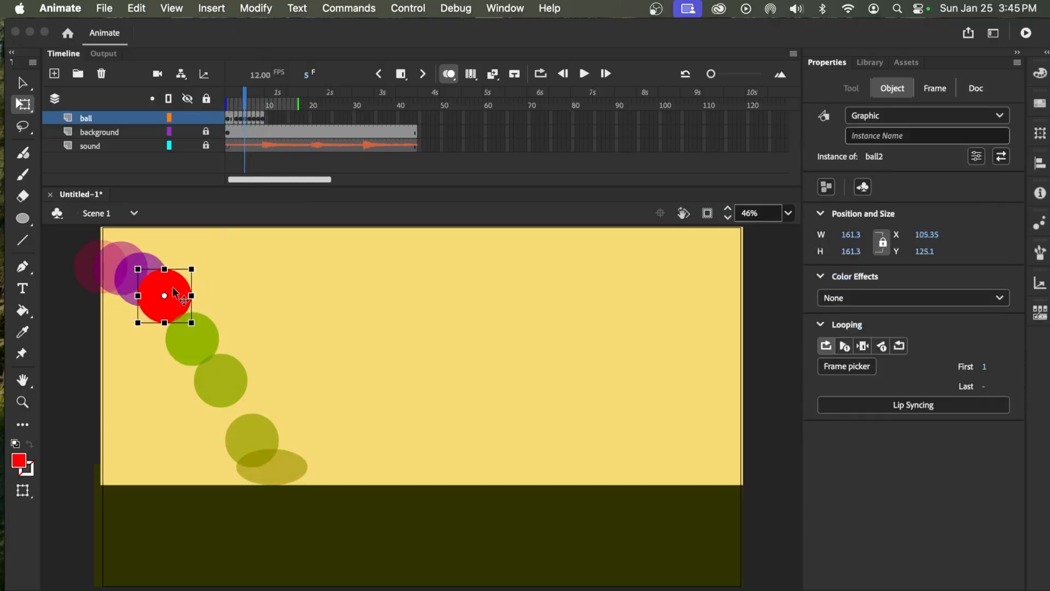
Nudge the ball on frame 6 slightly up and to the right along the falling arc
click(199, 337)
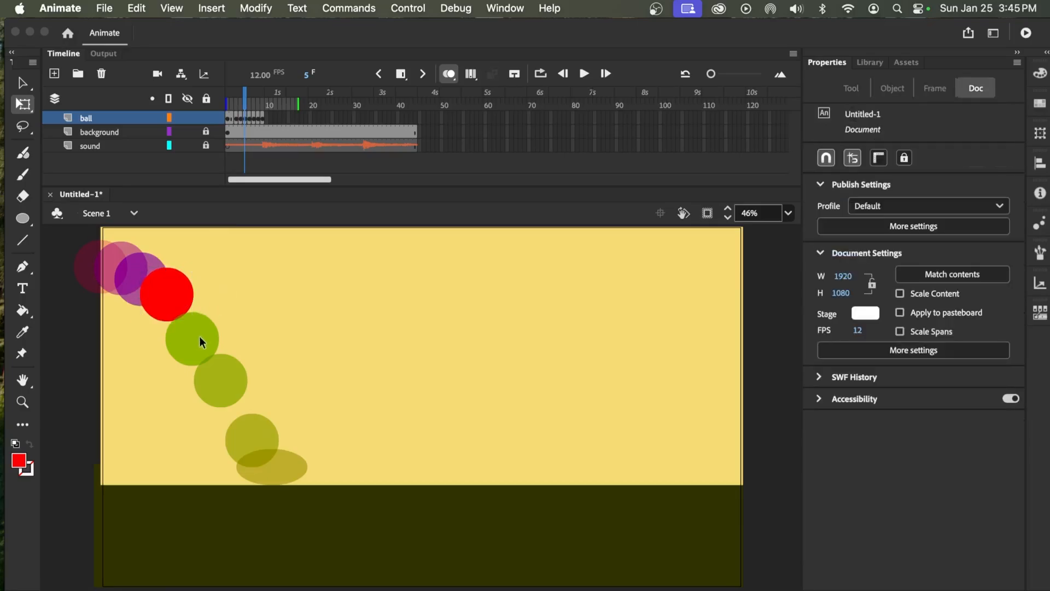
click(247, 119)
key(Up)
key(Up)
key(Up)
key(Up)
key(Right)
key(Right)
key(Right)
key(Right)
key(Up)
key(Right)
key(Right)
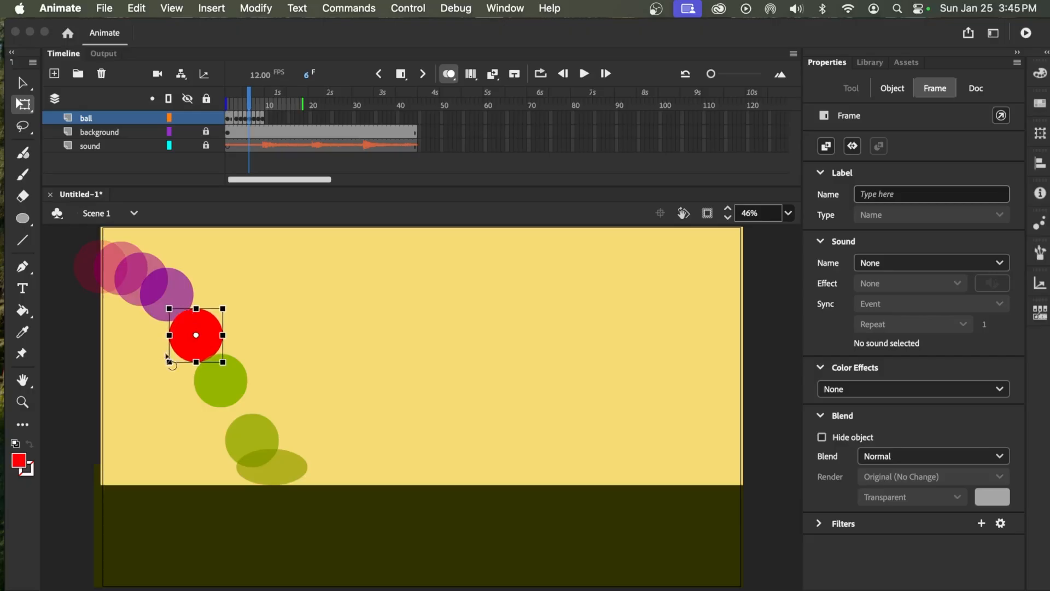
Nudge the ball on frame 7 slightly up and to the right along the falling arc
click(251, 117)
key(Right)
key(Right)
key(Up)
key(Up)
key(Up)
key(Up)
key(Right)
key(Right)
key(Right)
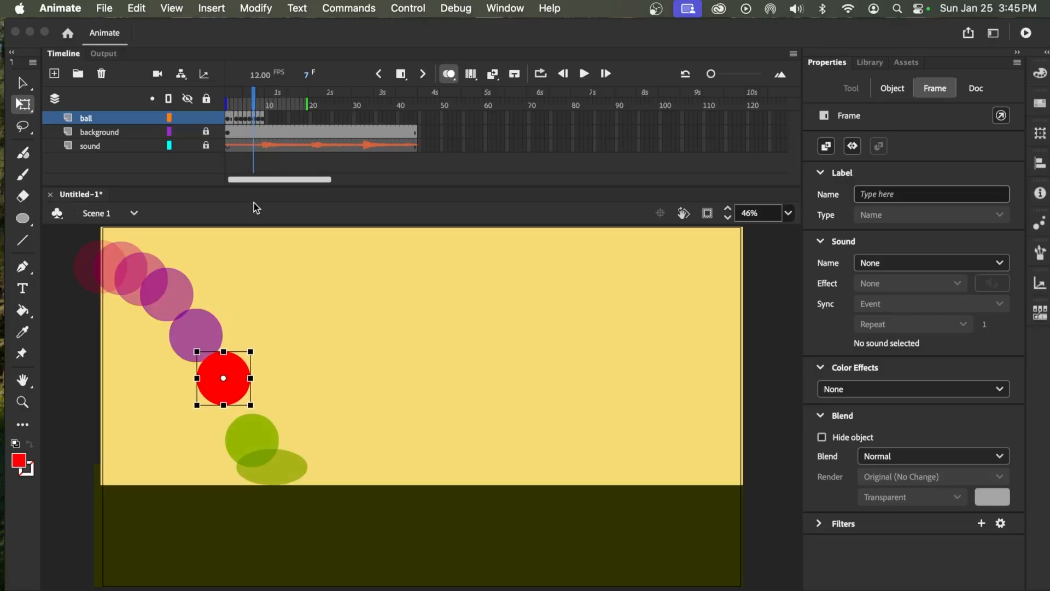
Nudge the ball on frame 8 slightly up and right so the spacing before the landing is even
click(259, 118)
key(Up)
key(Up)
key(Up)
key(Up)
key(Up)
key(Right)
key(Right)
key(Right)
key(Right)
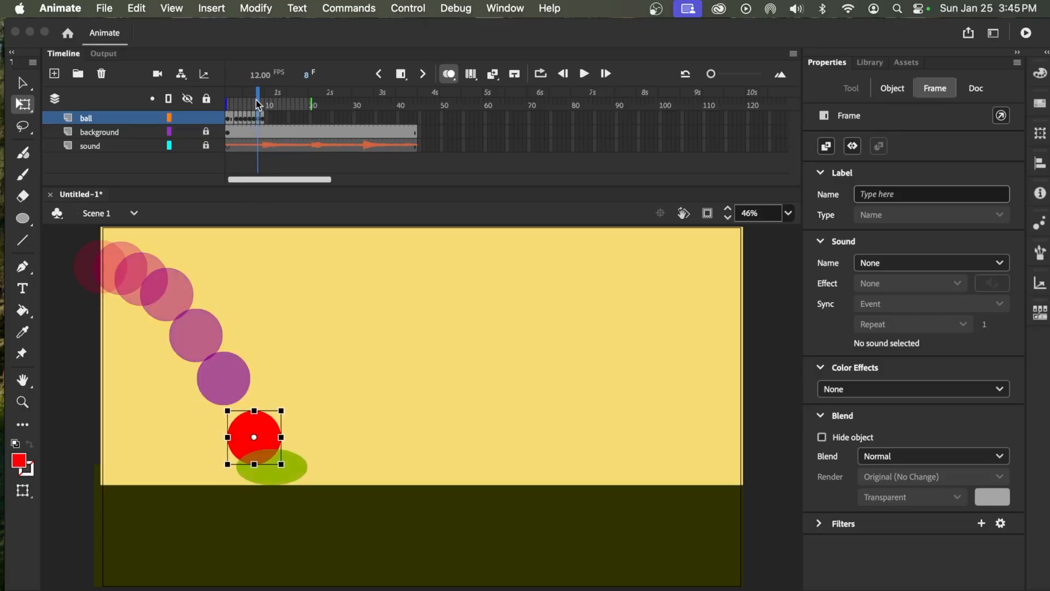
Preview the ball's fall from frame 1 with onion skinning turned off
drag(258, 102, 192, 103)
click(448, 74)
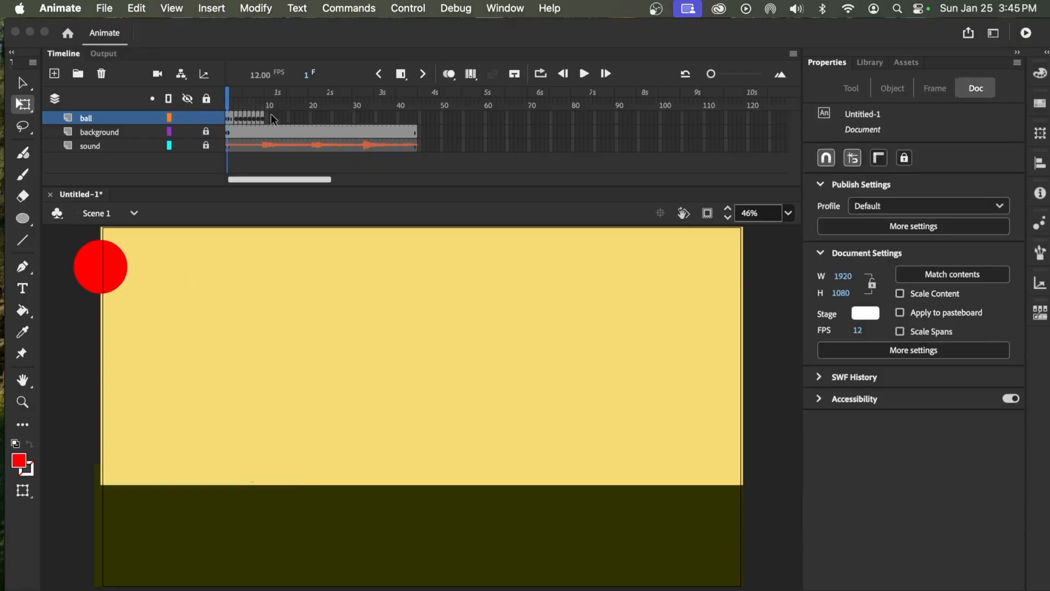
click(583, 74)
click(583, 75)
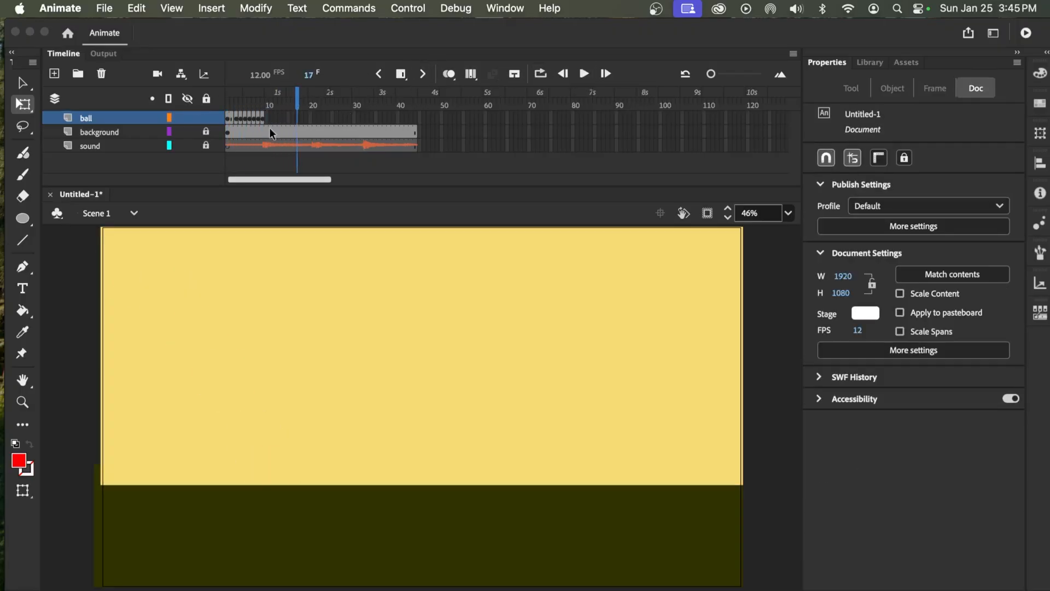
Turn onion skinning back on and shorten the range of frames shown ahead of the playhead
drag(276, 104, 265, 111)
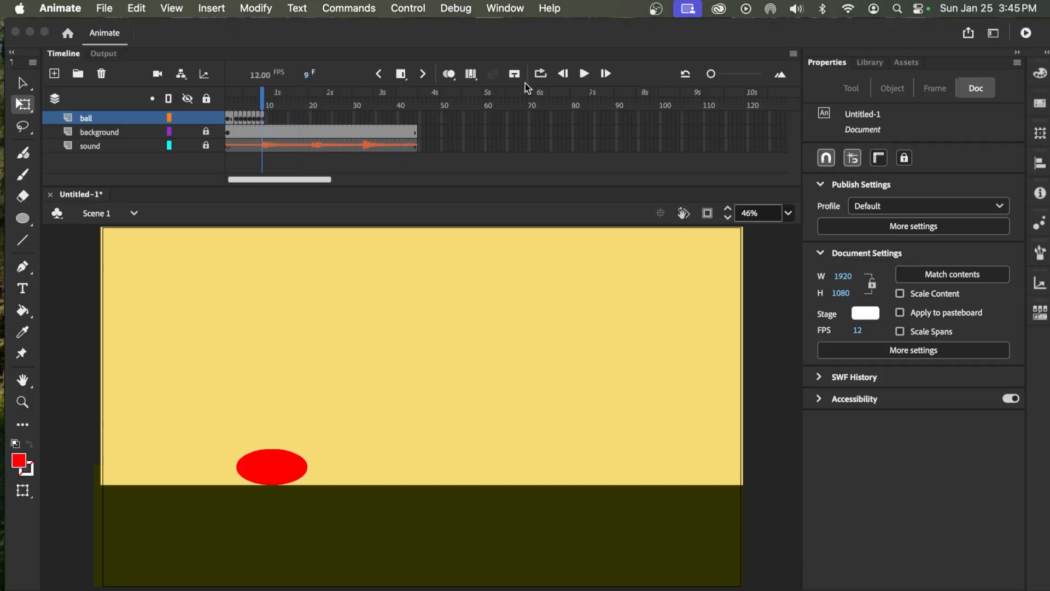
click(449, 75)
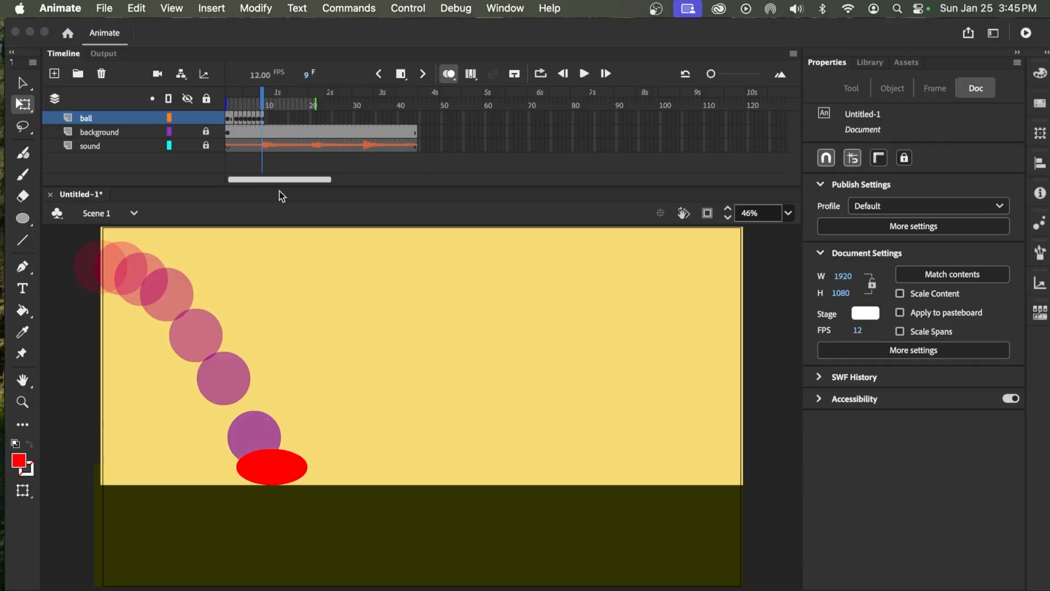
mouse_move(274, 107)
mouse_down()
mouse_move(317, 108)
mouse_move(248, 104)
mouse_up()
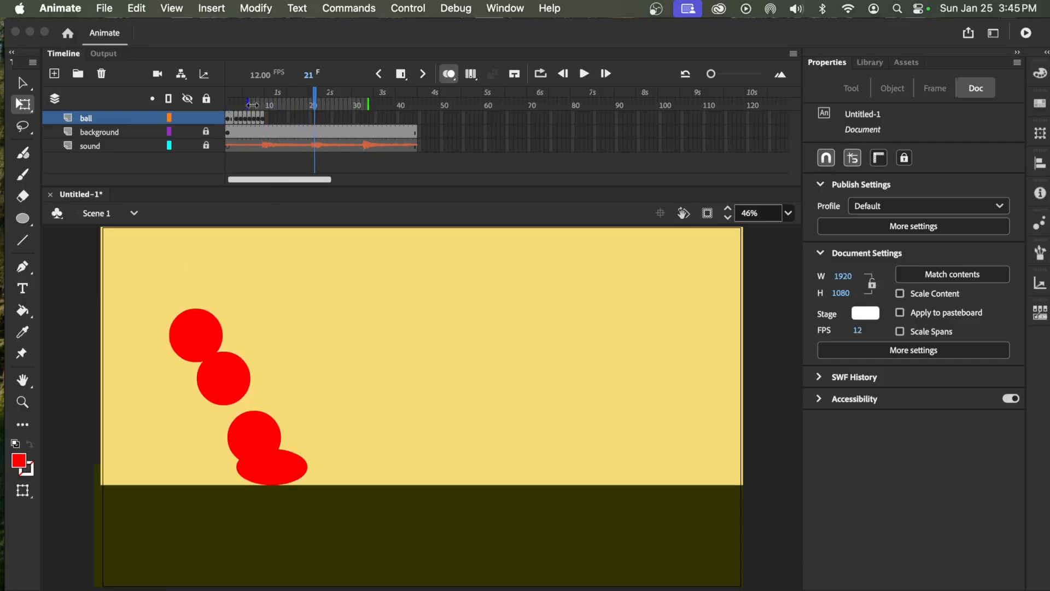
drag(368, 104, 329, 104)
Scrub the timeline around frames 18 to 21 to examine where the second boing hits
click(310, 117)
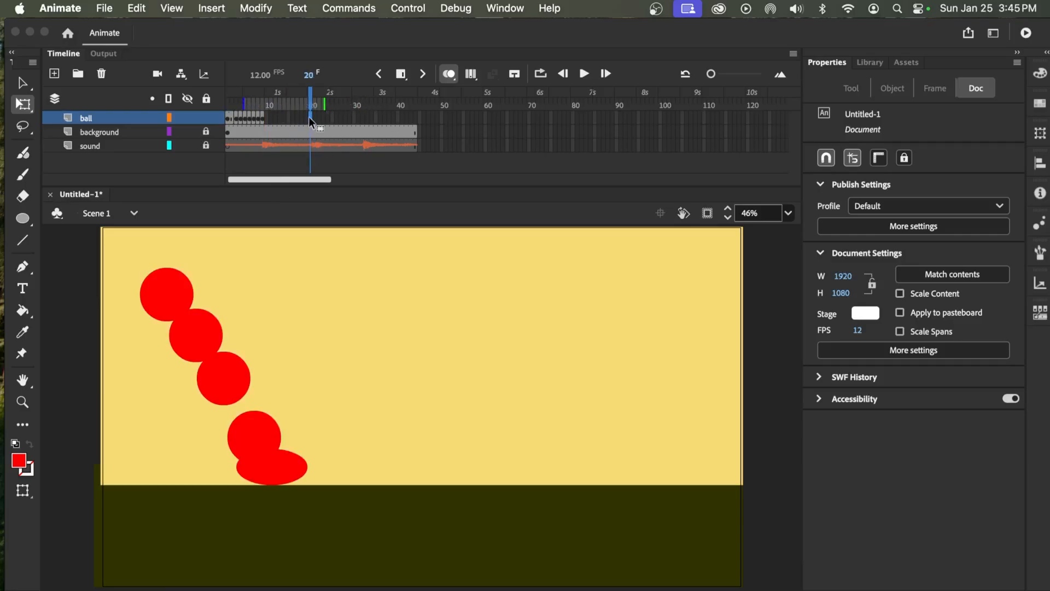
click(315, 106)
click(312, 107)
click(315, 106)
click(311, 107)
key(super+z)
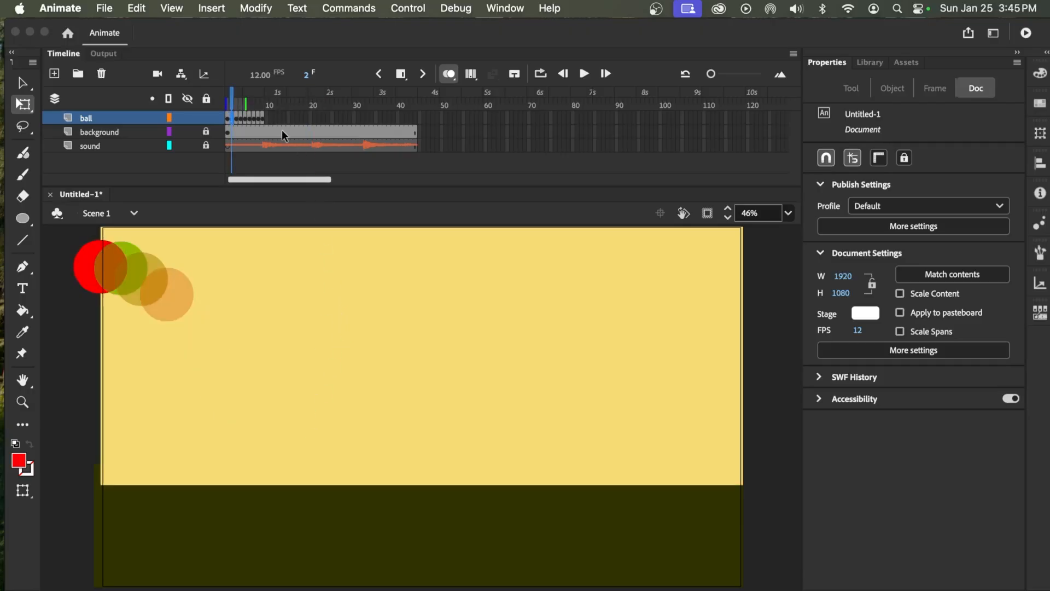
key(super+shift+z)
click(303, 102)
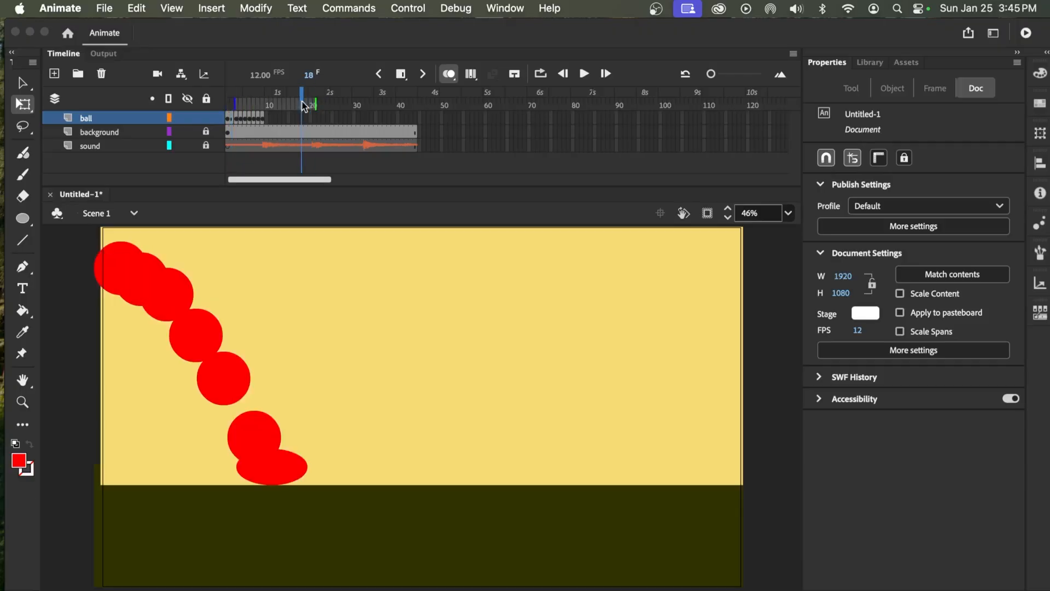
drag(304, 103, 312, 109)
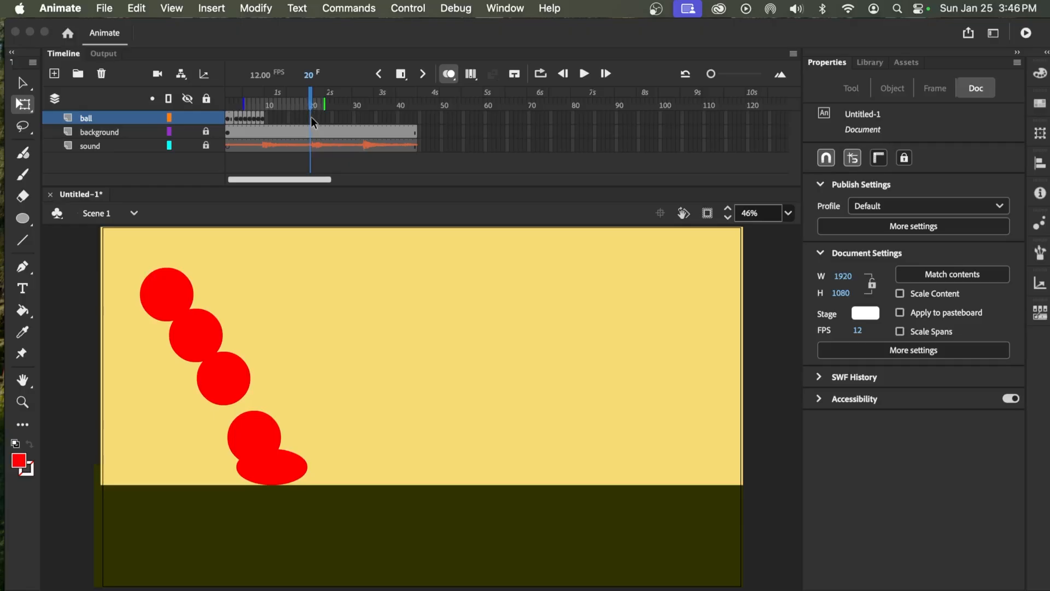
Insert a keyframe at frame 20 of the ball layer and move the squashed ball along the ground to about X 993, Y 666
click(311, 116)
key(F6)
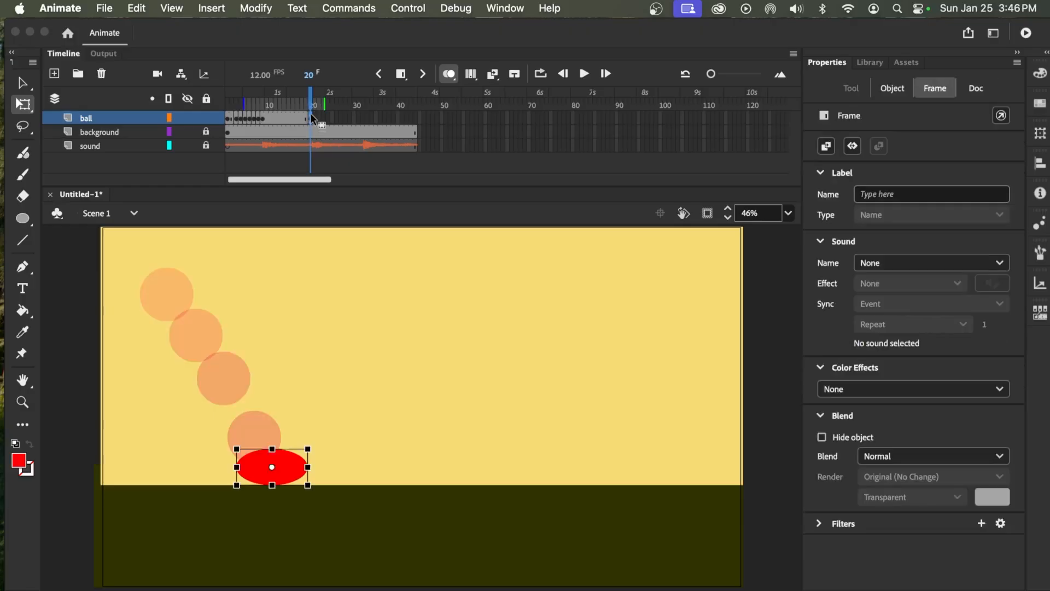
drag(285, 472, 482, 471)
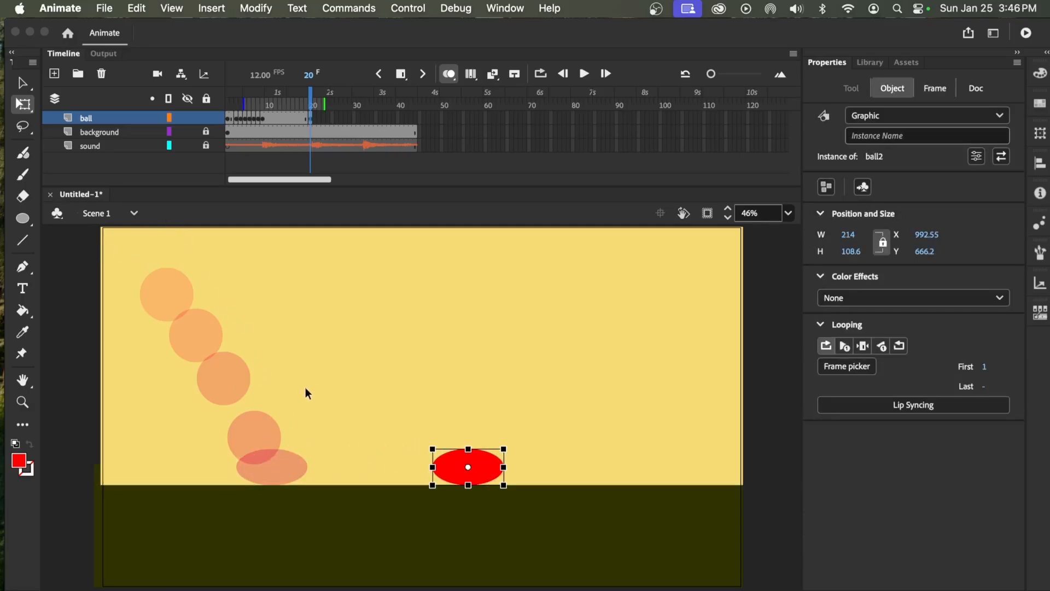
click(238, 383)
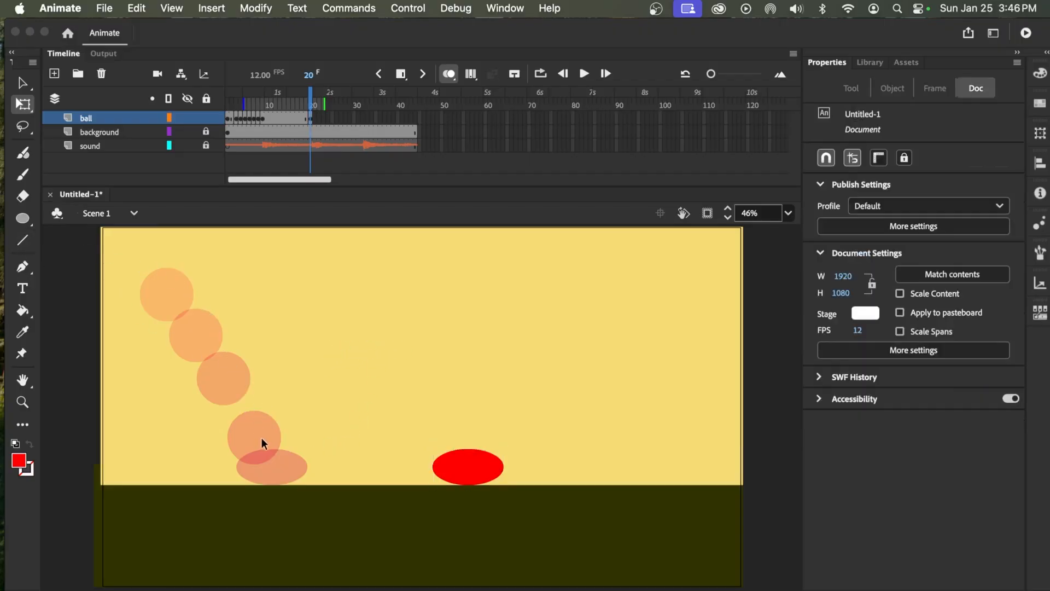
click(488, 481)
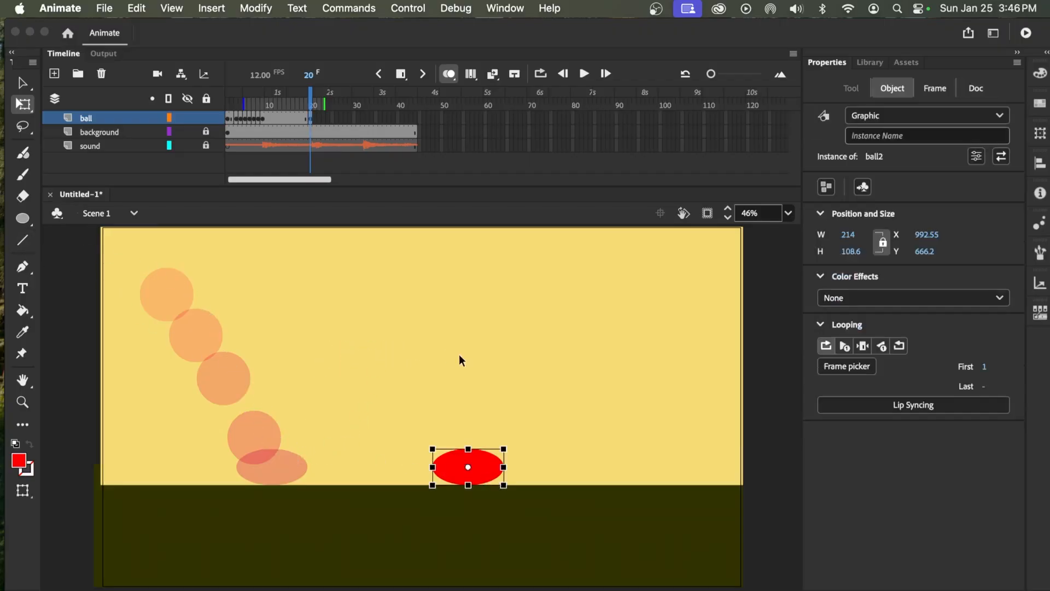
Make the frame 20 ball less flat, about 188 × 135, and raise it to rest on the ground line
alt+drag(432, 467, 468, 440)
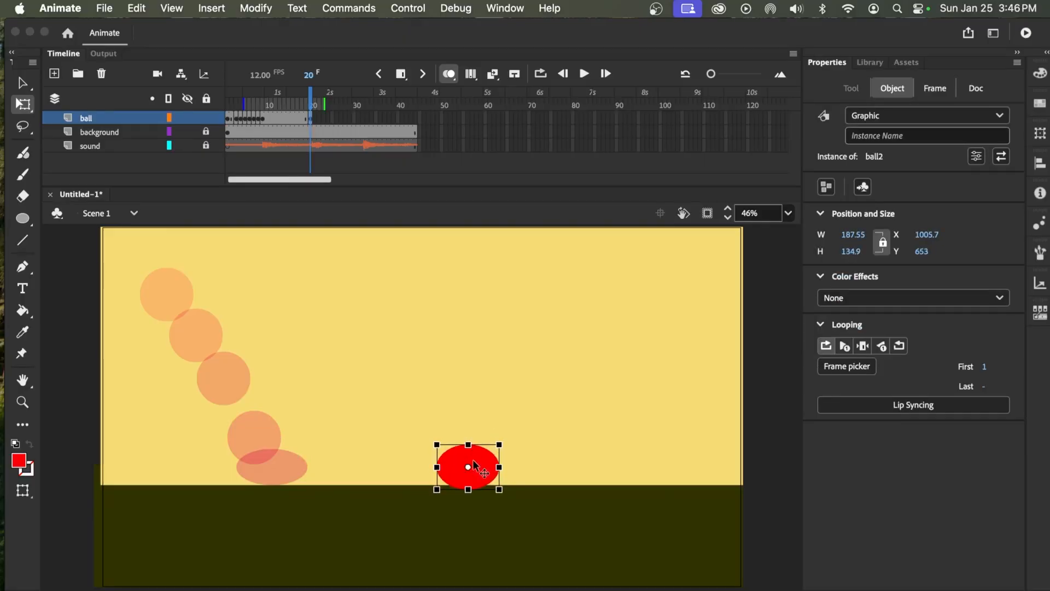
key(Up)
key(Up)
key(Up)
key(Up)
key(Up)
key(Up)
key(Up)
key(Up)
key(Up)
key(Up)
key(Up)
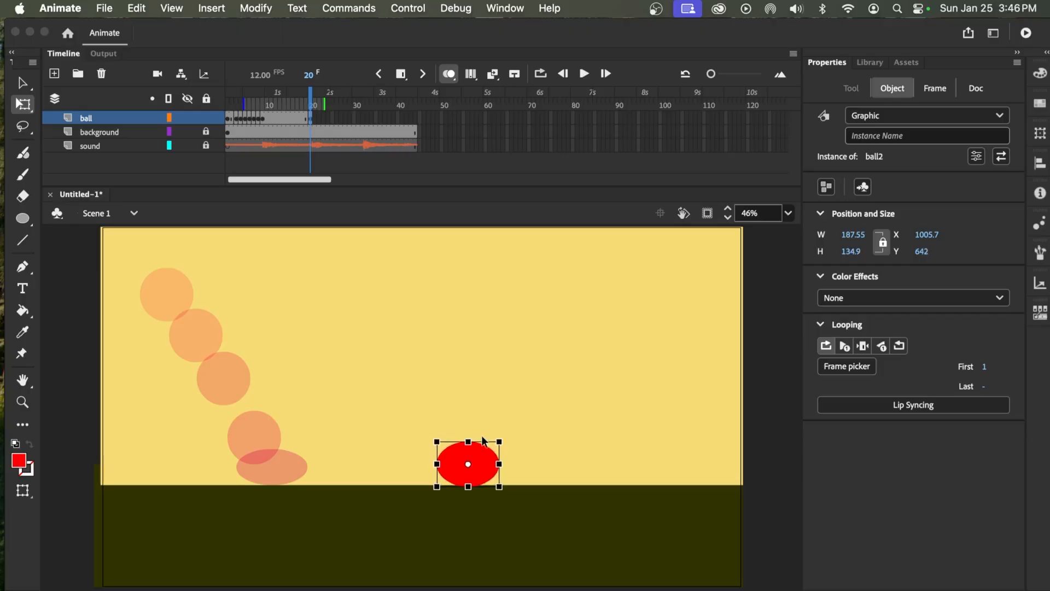
key(Up)
key(Up)
Go back to frame 10 and shorten the onion skin range to start at about frame 8
mouse_move(307, 104)
mouse_down()
mouse_move(268, 103)
mouse_move(312, 105)
mouse_up()
click(336, 160)
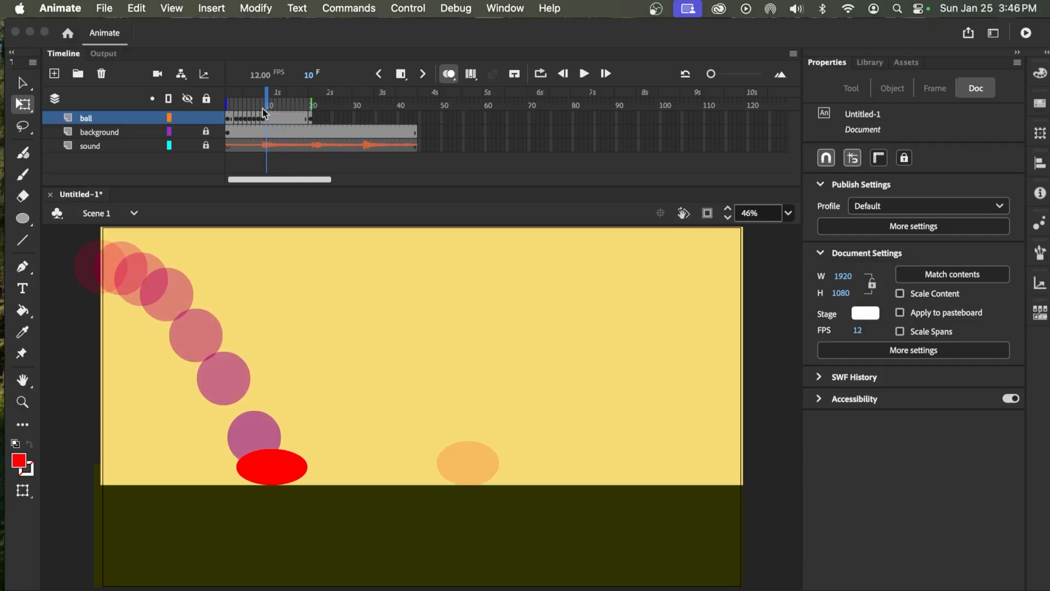
drag(232, 104, 257, 104)
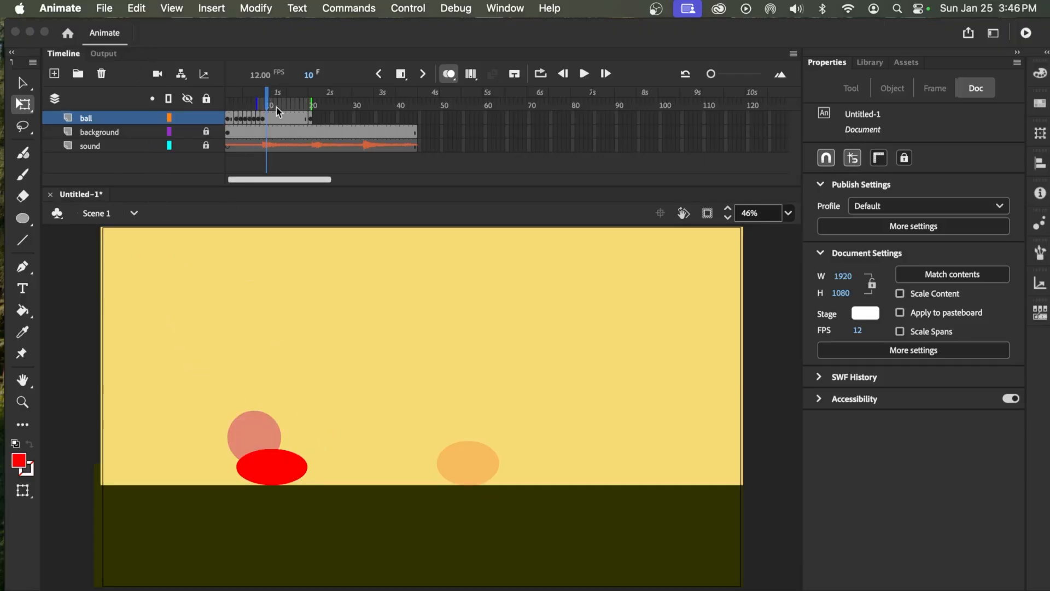
Add a keyframe at frame 10 with the ball lifted to about X 574, Y 579 and tilted along its rising path
drag(268, 103, 267, 103)
drag(264, 472, 306, 448)
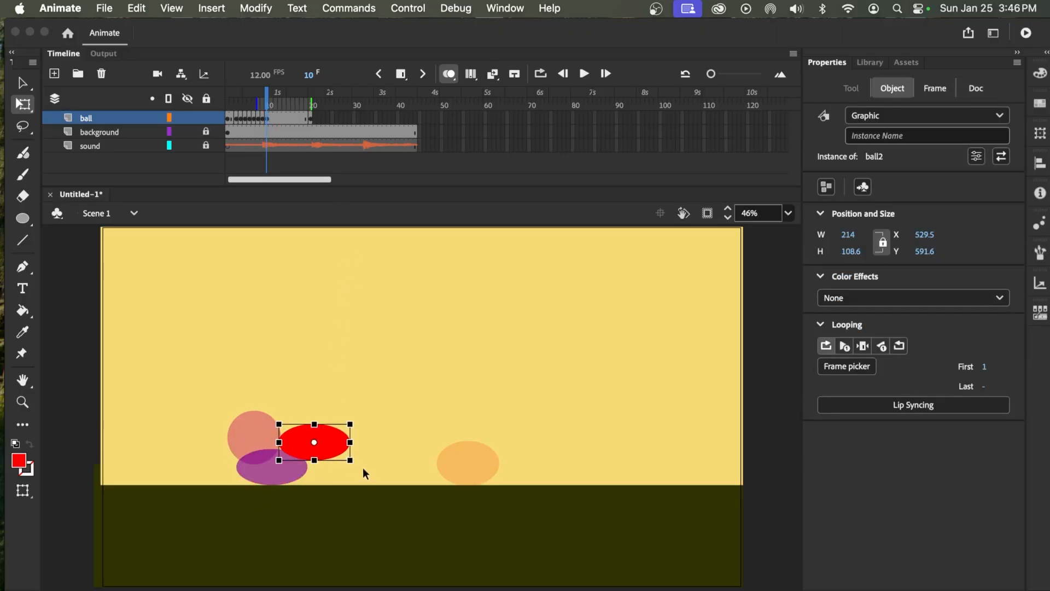
drag(361, 469, 334, 419)
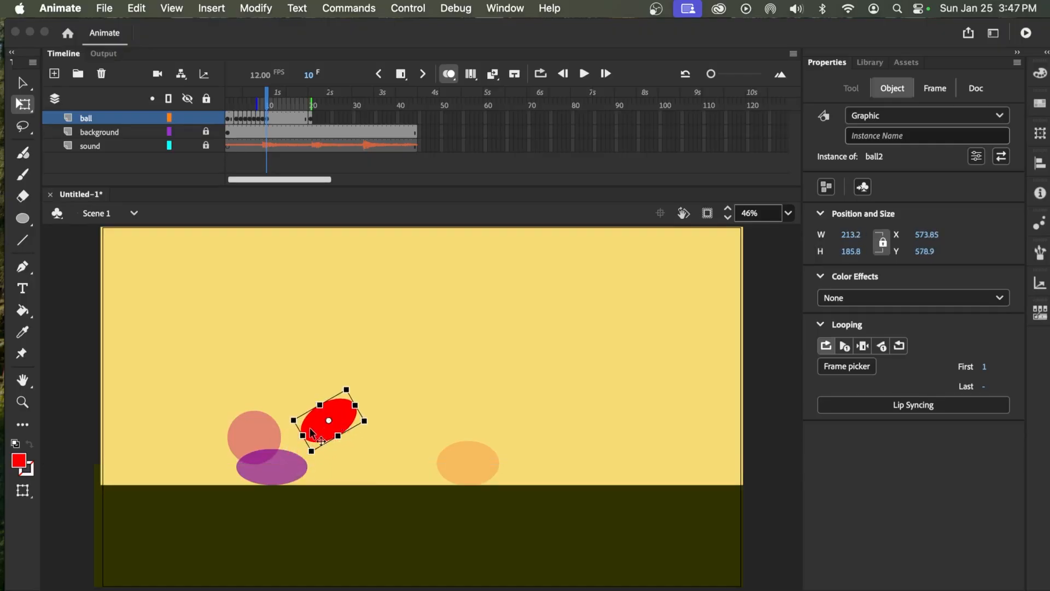
Thicken the tilted ball on frame 10 slightly to about 221 × 199
drag(303, 436, 299, 437)
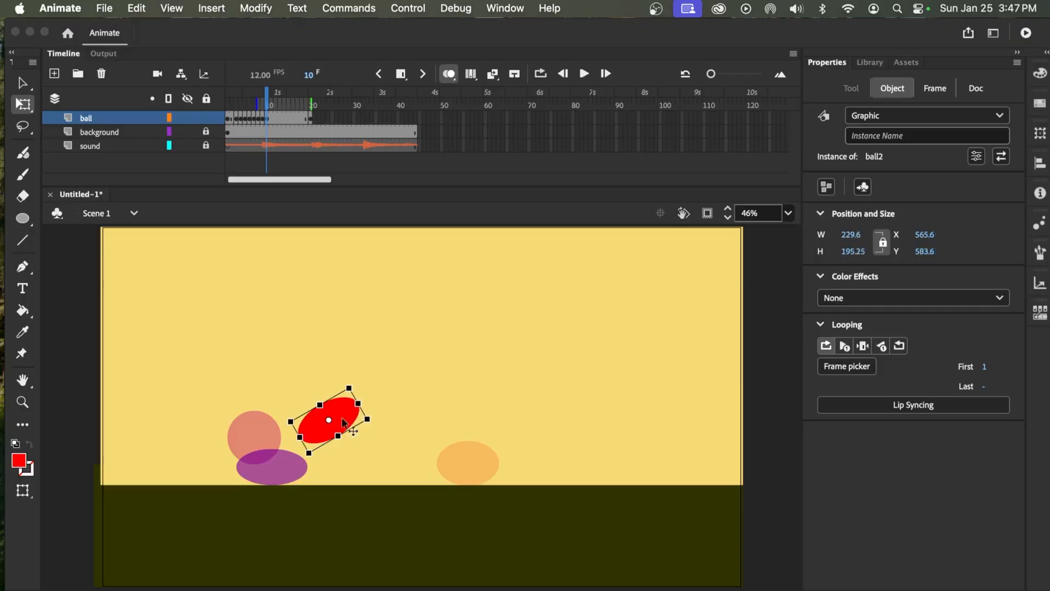
key(super+z)
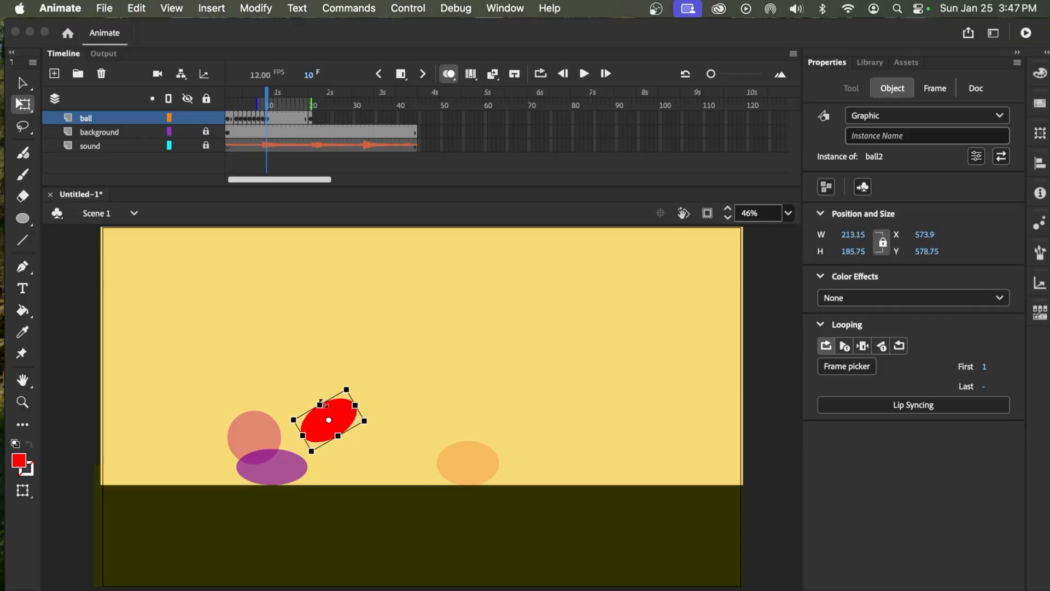
drag(319, 405, 318, 402)
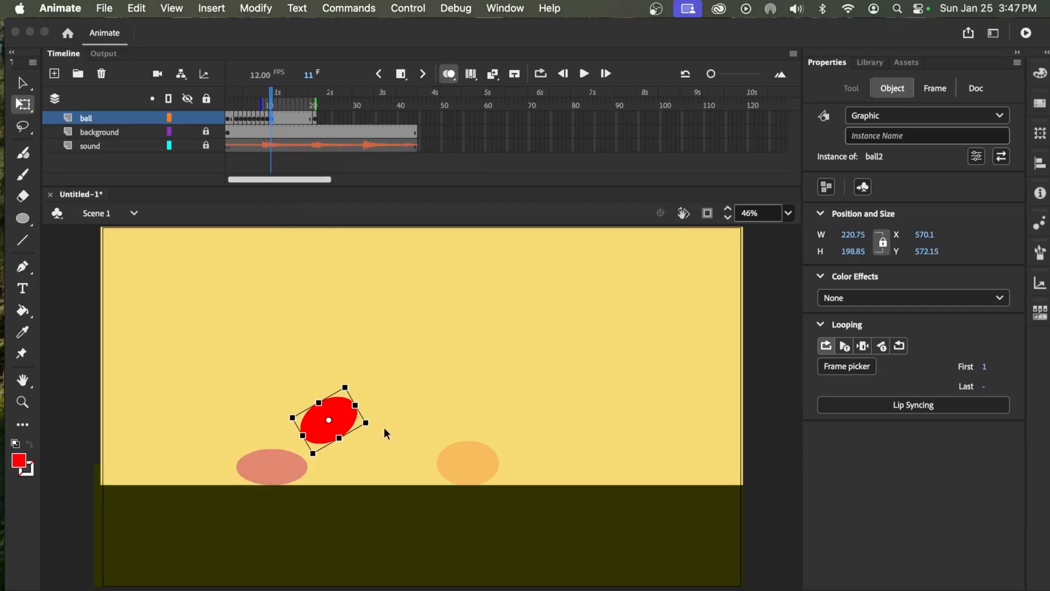
On frame 11, raise the ball up and right to about X 680, Y 472 and make it rounder, about 207 × 202
drag(343, 421, 347, 376)
key(Up)
key(Up)
key(Up)
key(Up)
key(Up)
key(Right)
key(Right)
key(Right)
key(Right)
key(Right)
key(Up)
key(Up)
key(Up)
key(Up)
key(Up)
key(Up)
key(Right)
key(Right)
key(Right)
key(Right)
key(Right)
key(Right)
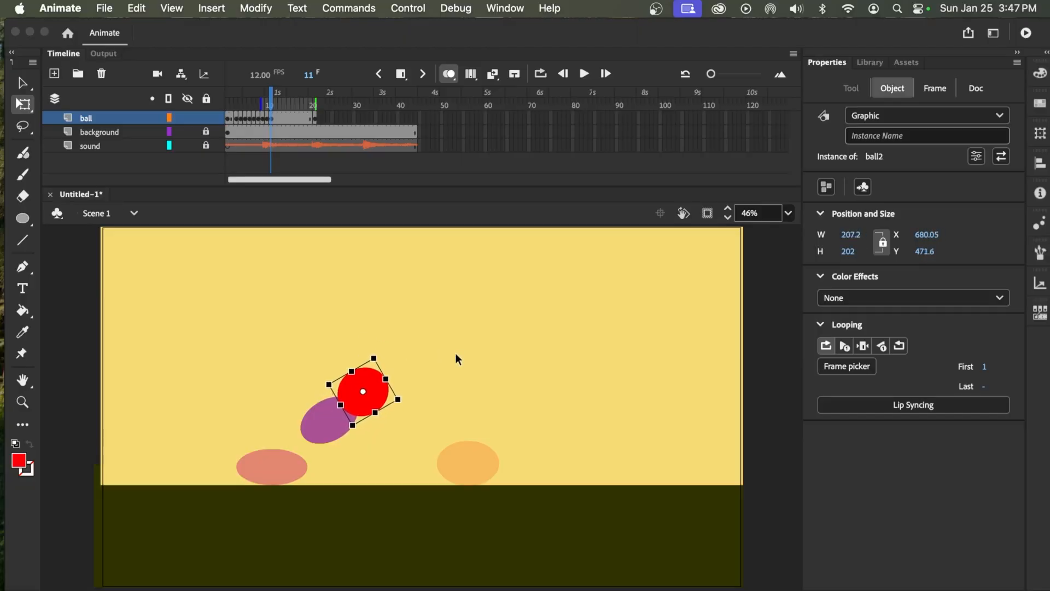
click(479, 460)
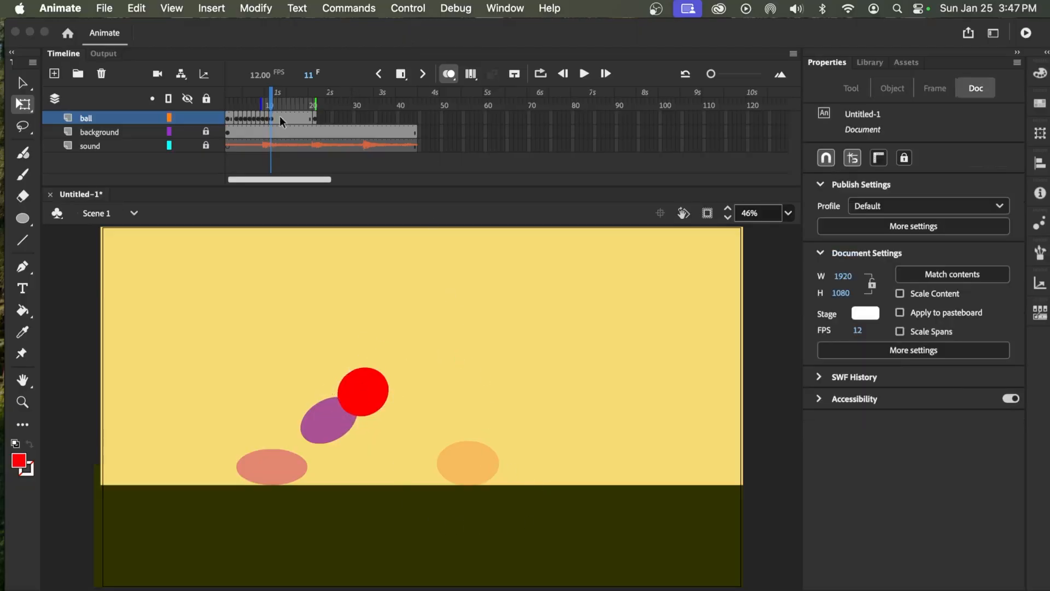
Move the second landing's squashed ball farther right along the ground, and reselect the ball on frame 11
drag(272, 104, 314, 105)
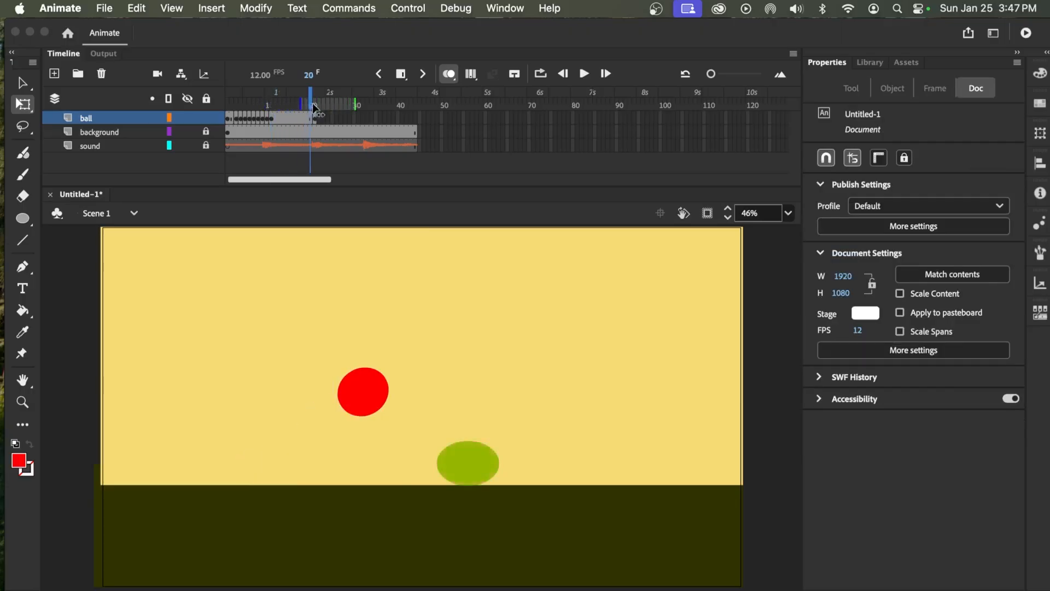
click(471, 464)
drag(479, 468, 568, 467)
mouse_move(312, 104)
mouse_down()
mouse_move(269, 104)
mouse_move(271, 113)
mouse_up()
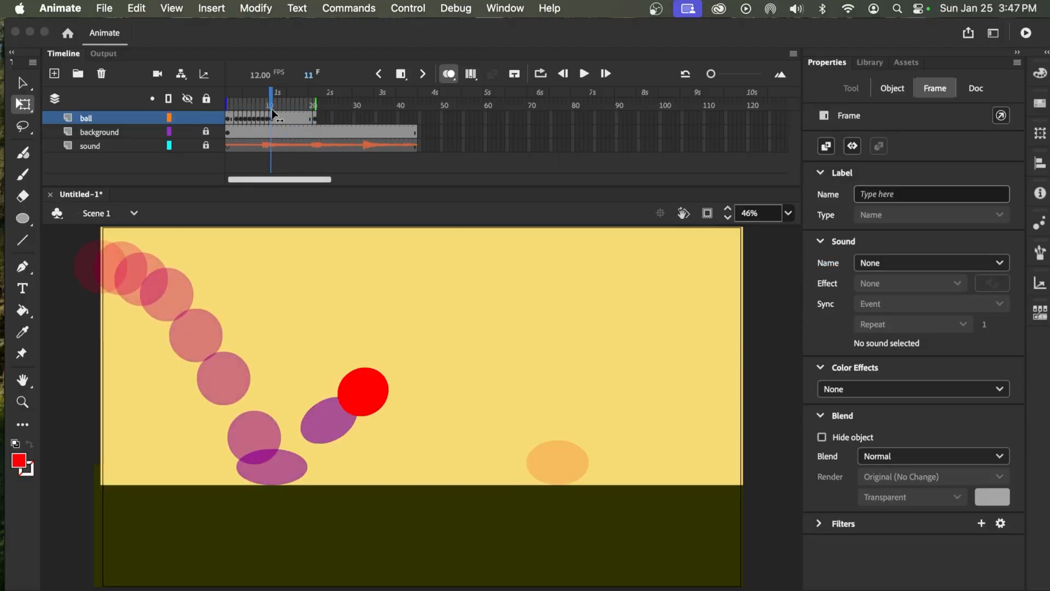
click(350, 269)
click(368, 405)
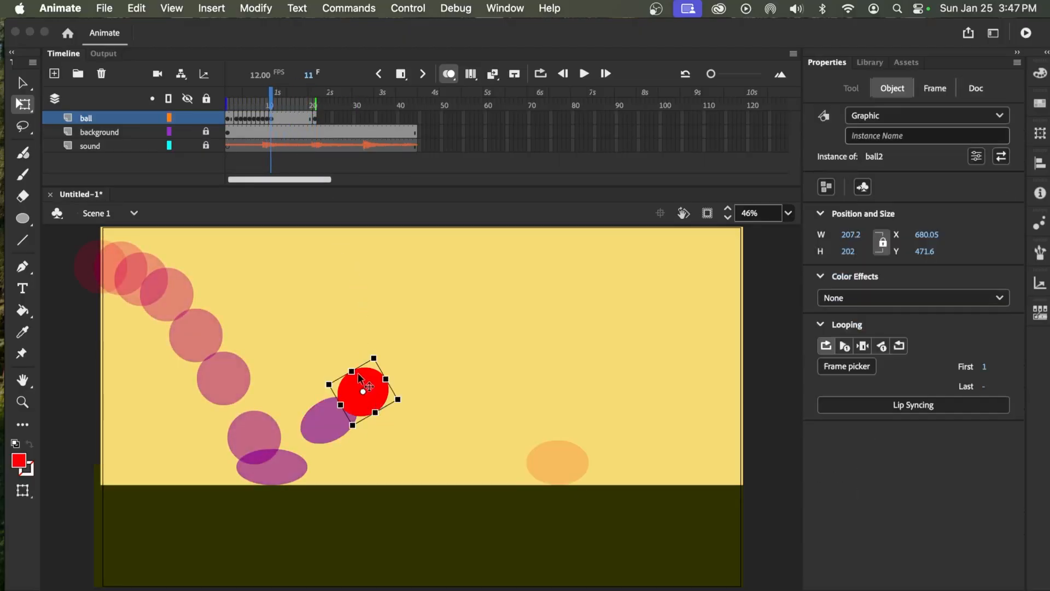
drag(351, 369, 391, 374)
key(super+z)
key(super+z)
Stretch the frame 11 ball slightly along its rising path to about 224 × 212
drag(385, 378, 388, 377)
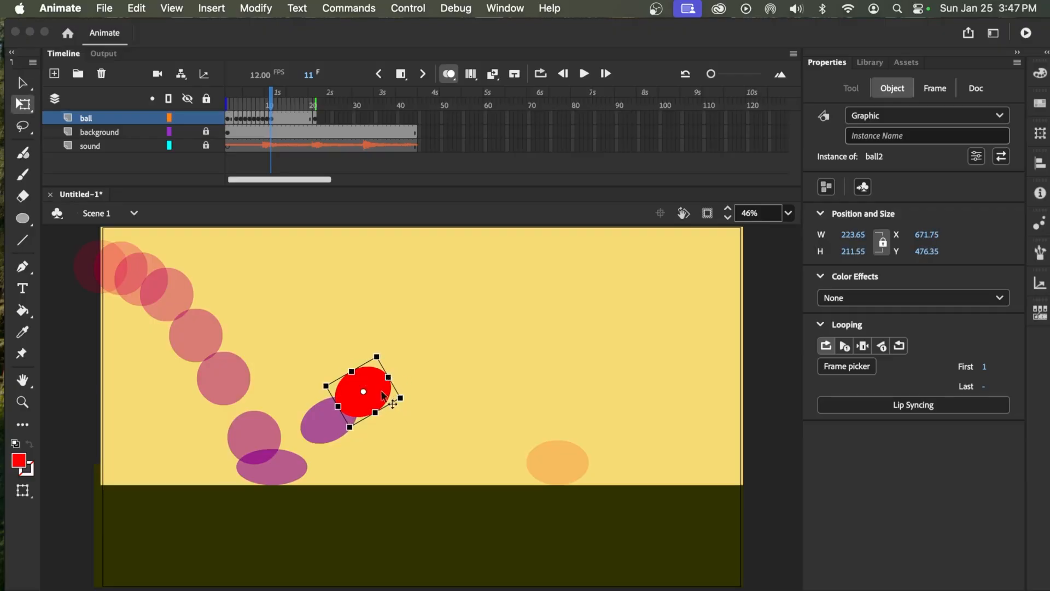
click(329, 428)
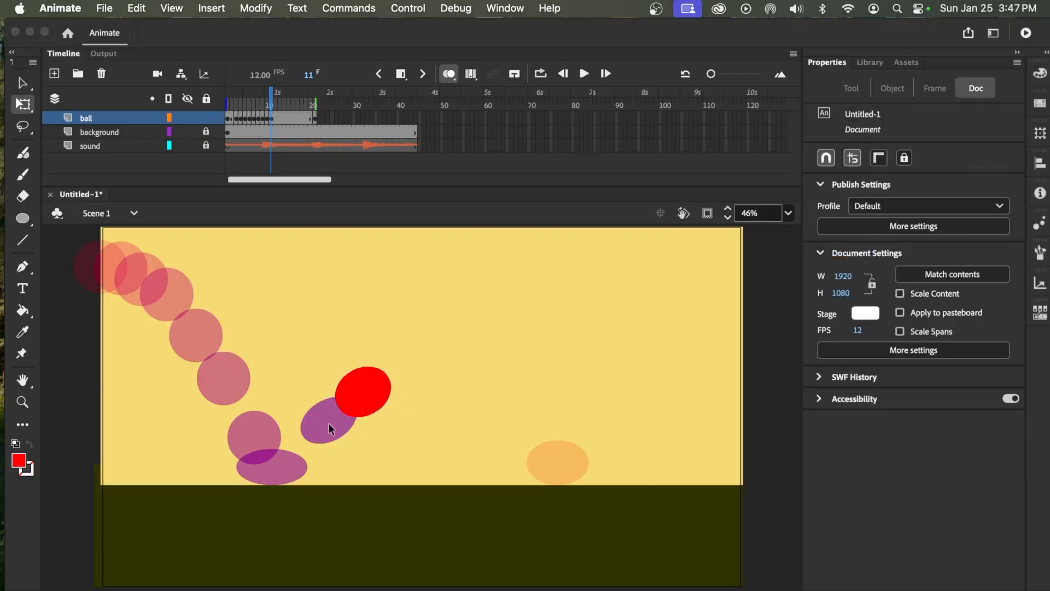
click(371, 369)
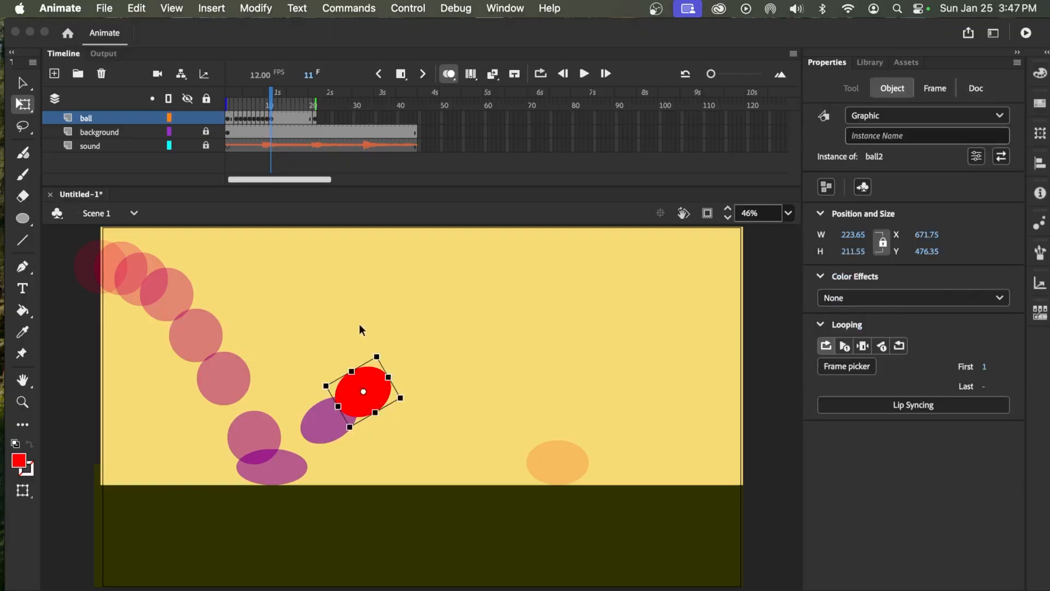
On frame 12, raise the ball to about X 790, Y 398 and reshape it to be nearly round
key(.)
drag(367, 386, 387, 347)
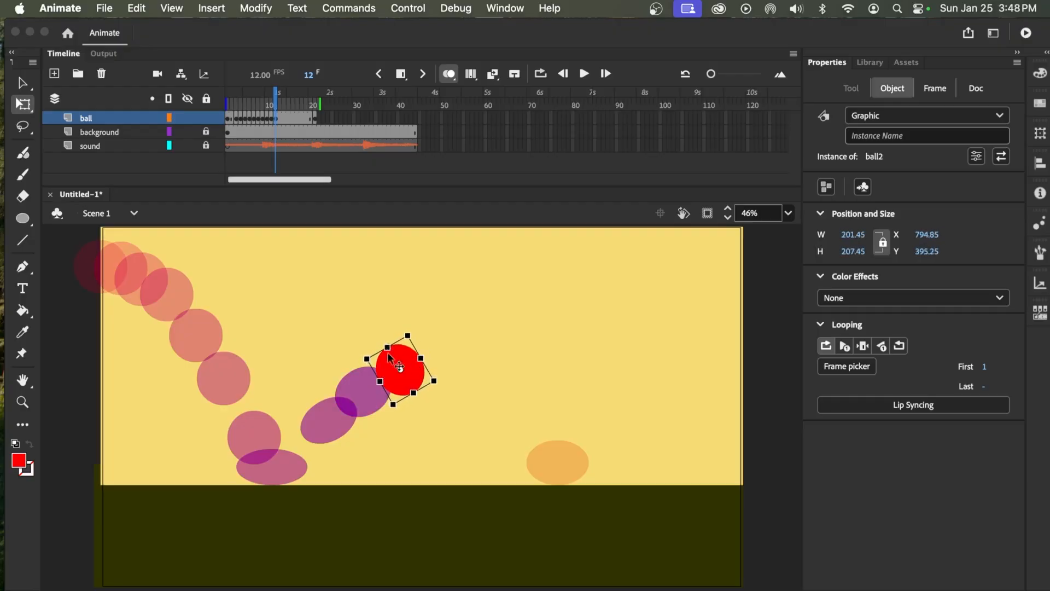
drag(378, 383, 377, 384)
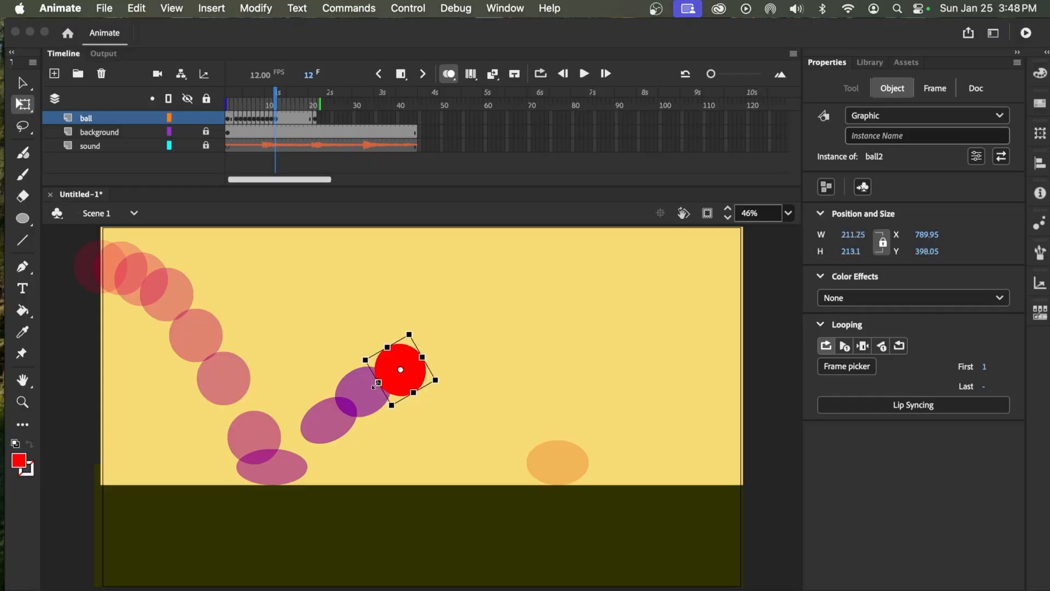
drag(425, 354, 427, 353)
Insert a keyframe at frame 13 and move the ball up and right to about X 864, Y 377
key(F6)
drag(413, 362, 438, 351)
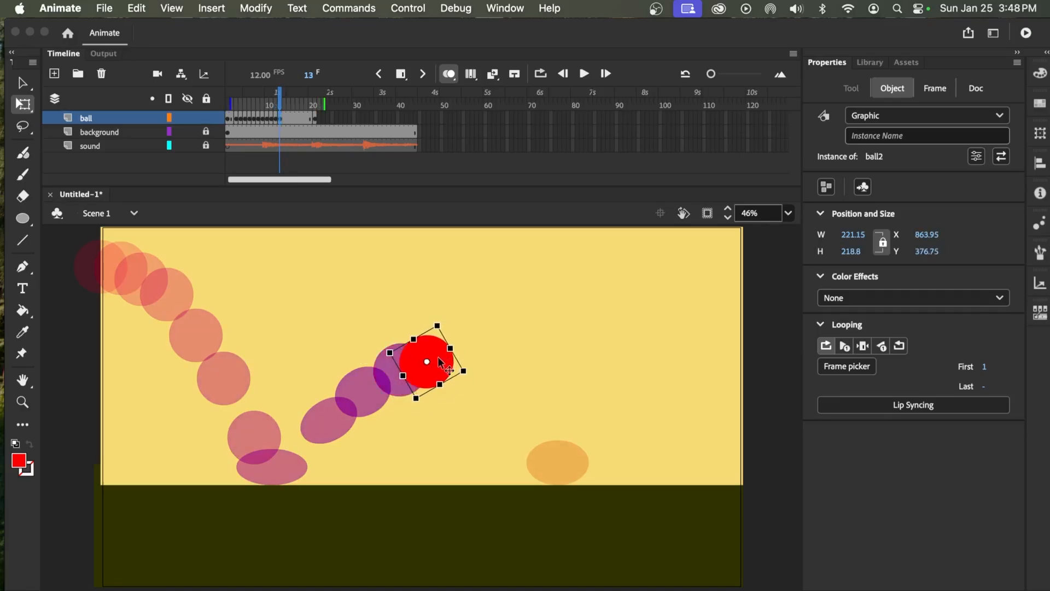
Insert keyframes at frames 14, 15 and 16, moving the ball progressively down and right to about X 1154, Y 559
key(F6)
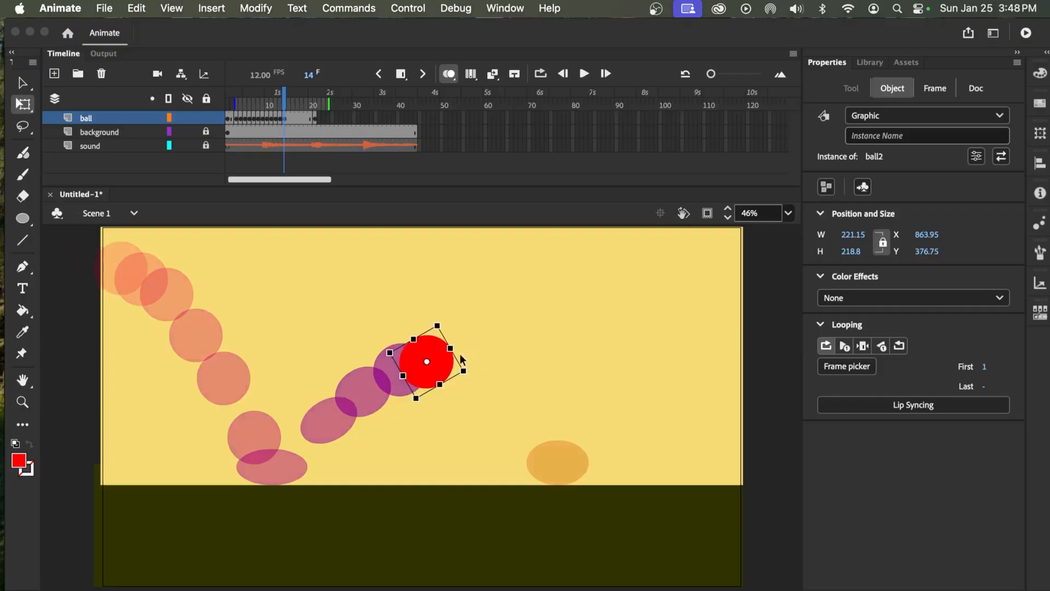
drag(437, 368, 497, 397)
key(F6)
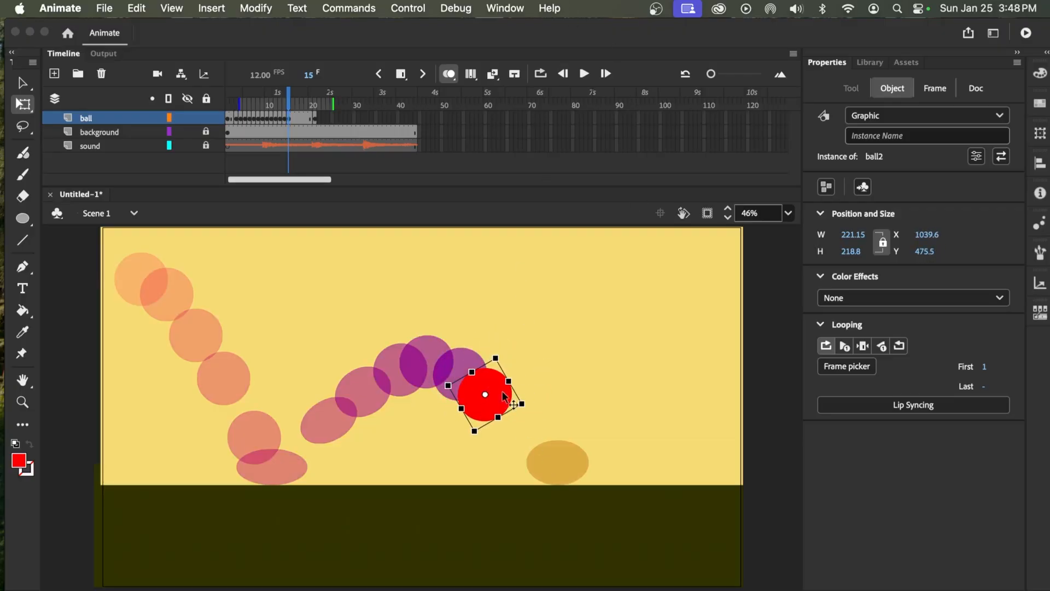
key(F6)
drag(501, 391, 537, 420)
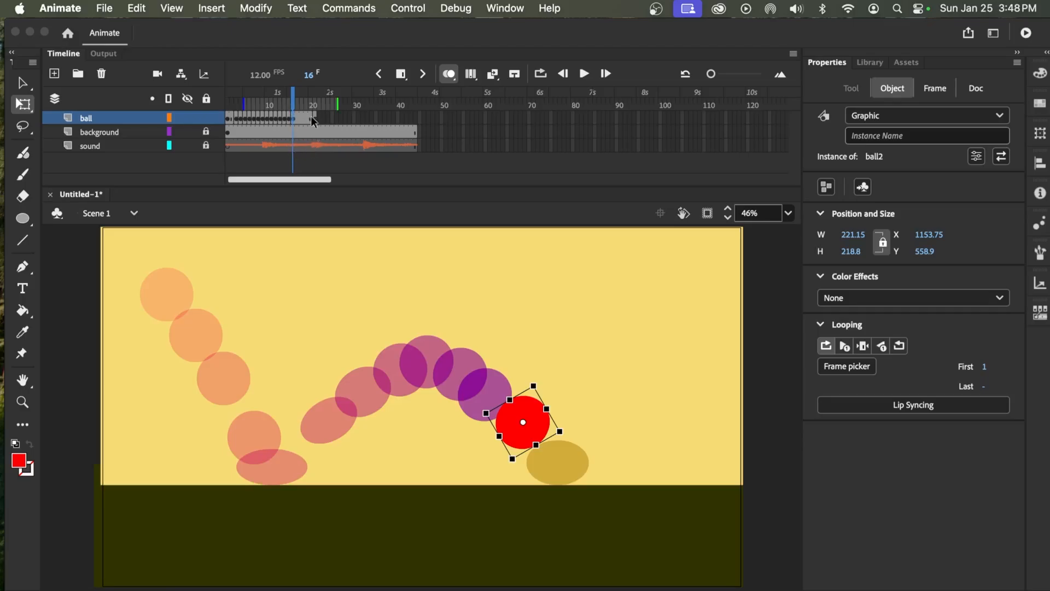
Split the sound layer's boing.wav audio at frame 16
click(301, 145)
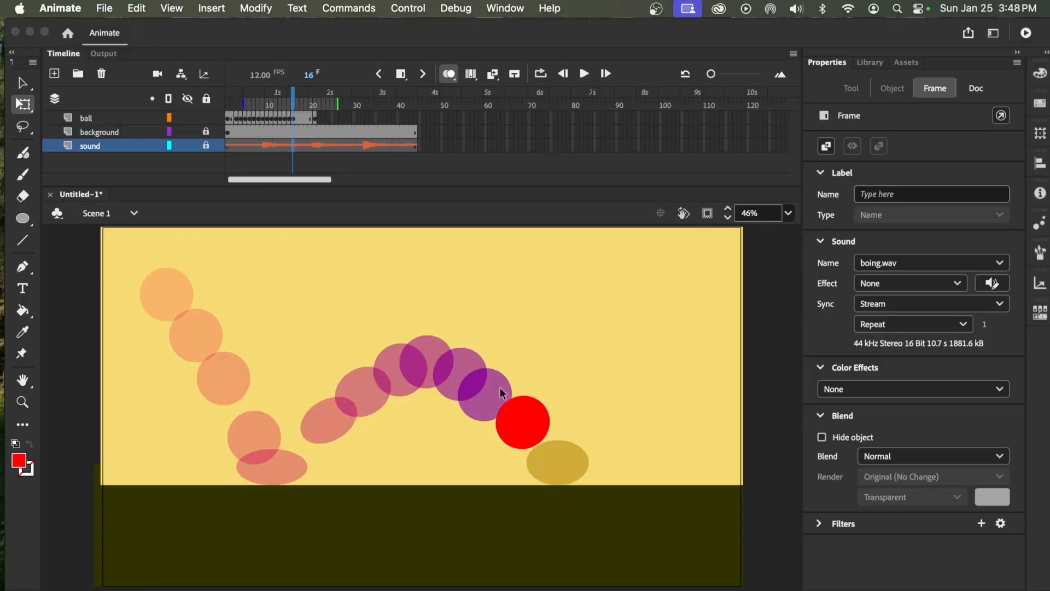
right_click(294, 147)
click(352, 533)
Split the audio again at frame 19, just before the second boing
drag(292, 110, 303, 105)
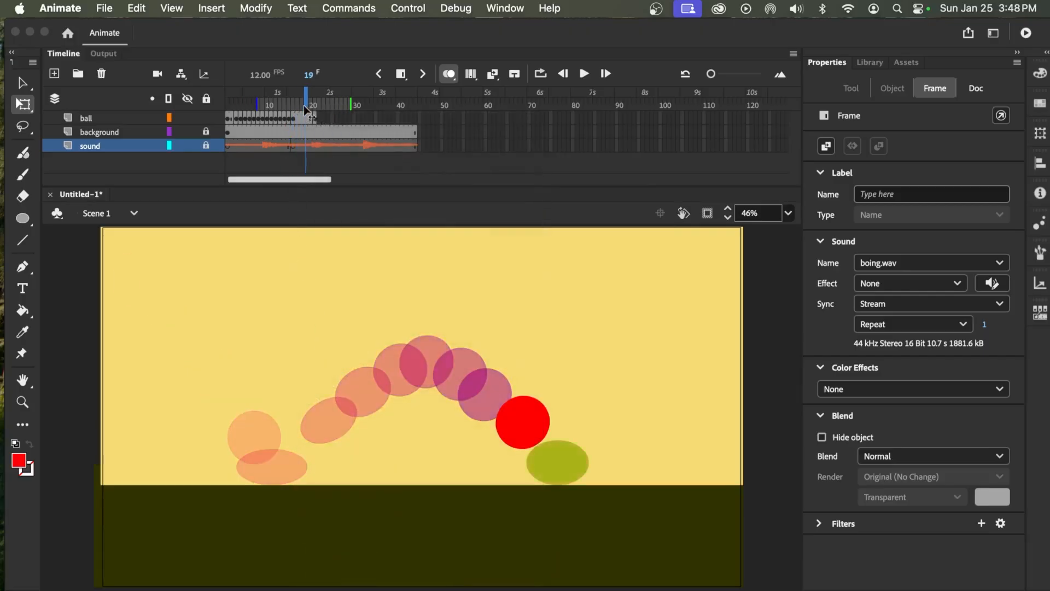
click(308, 145)
click(309, 145)
right_click(308, 145)
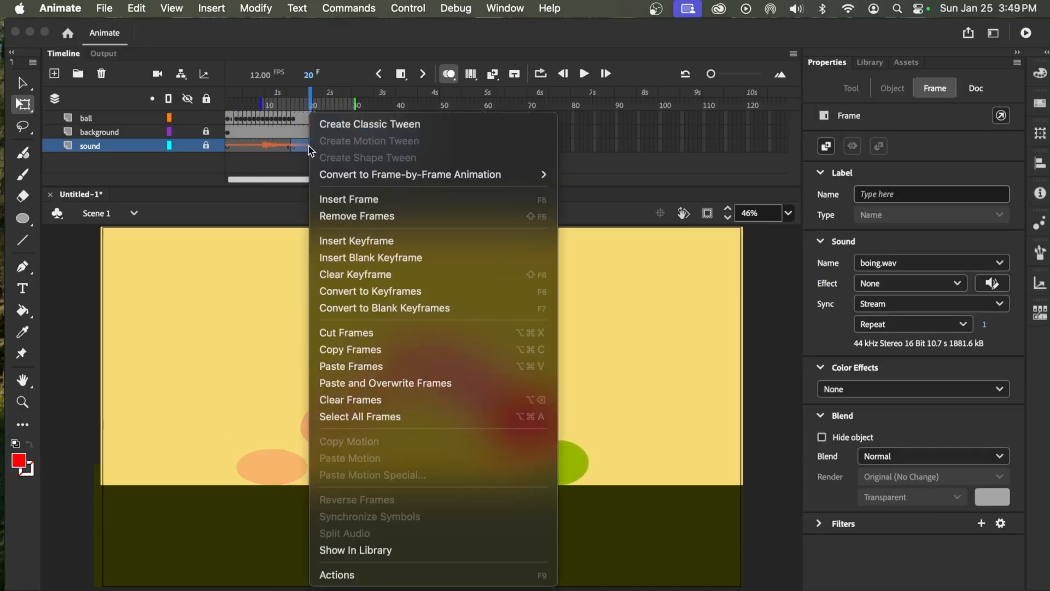
click(308, 146)
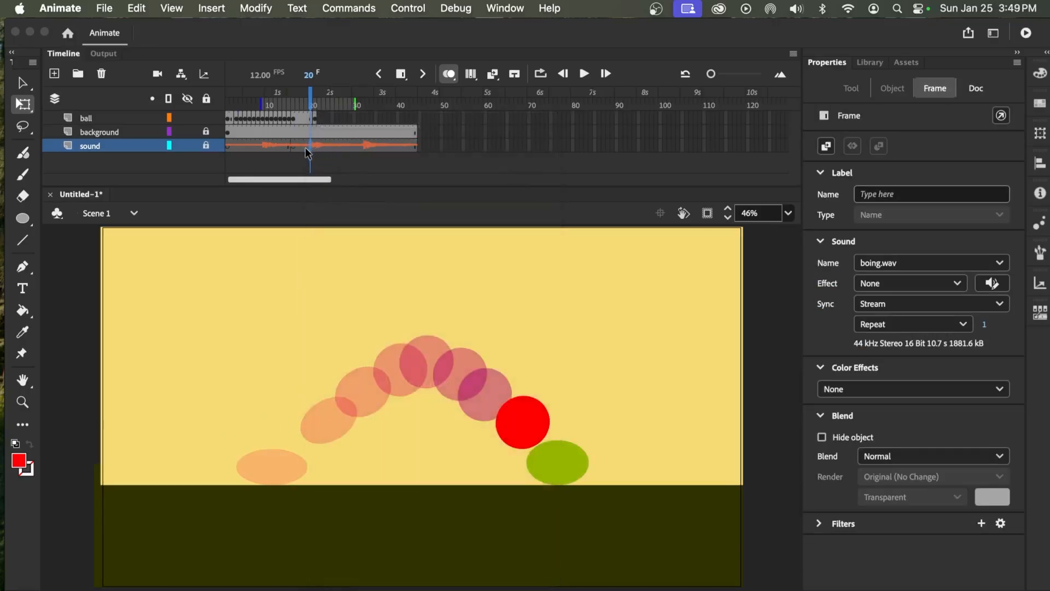
drag(309, 103, 306, 109)
click(306, 147)
right_click(306, 147)
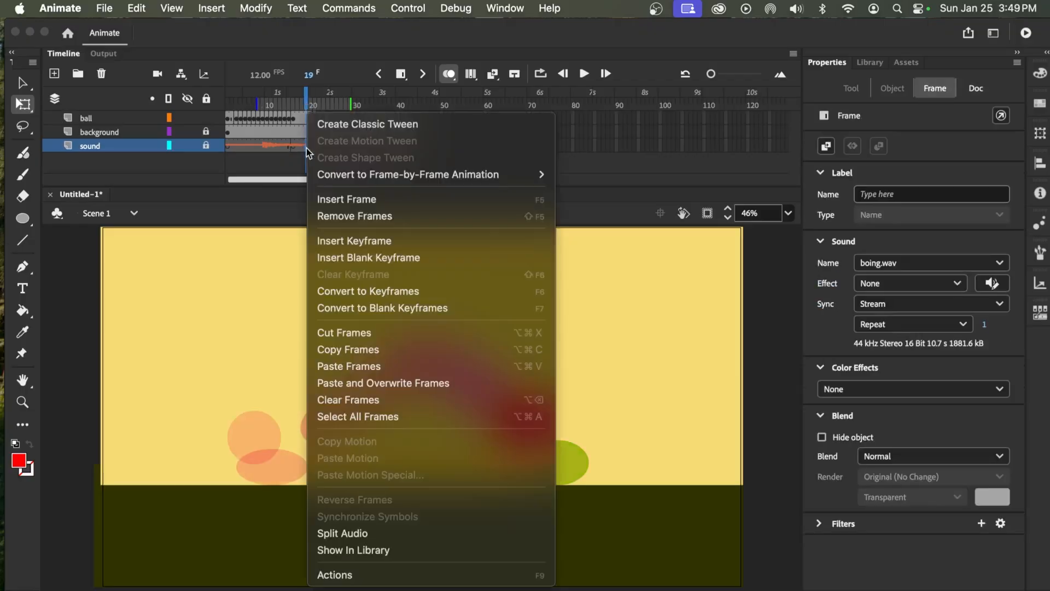
click(378, 536)
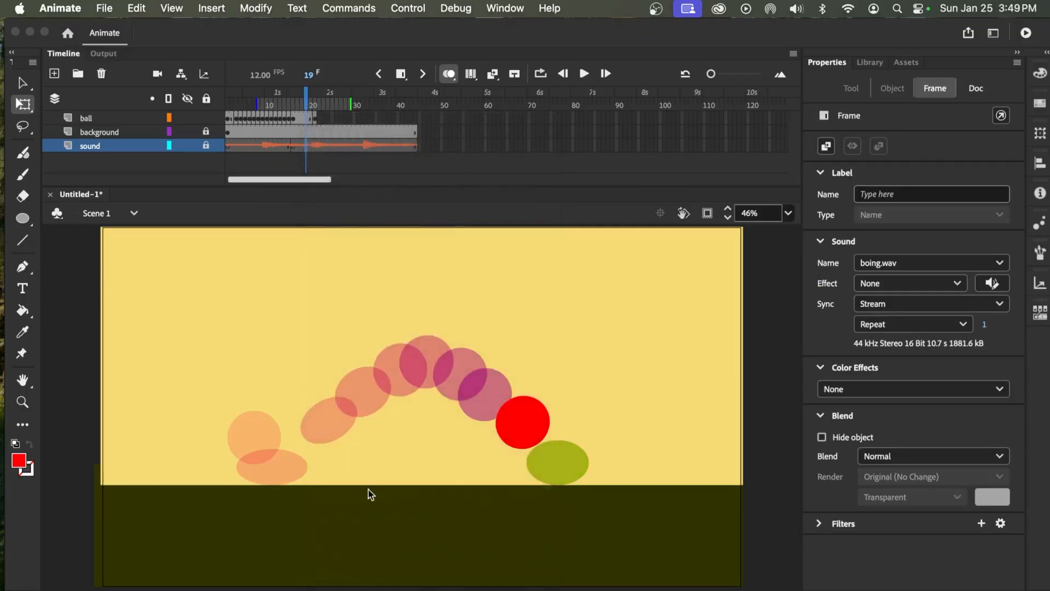
Remove the quiet audio section between the two splits, frames 16 to 18, from the sound layer
click(294, 145)
click(303, 145)
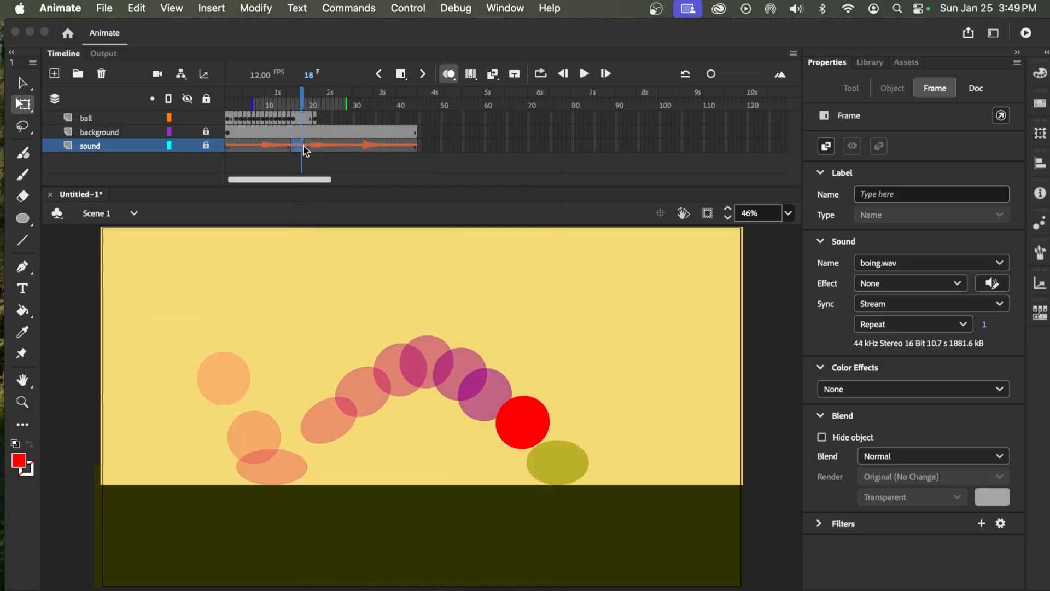
right_click(299, 148)
click(355, 215)
Place the squashed landing keyframe on frame 17 of the ball layer, and play the animation from frame 1
click(314, 118)
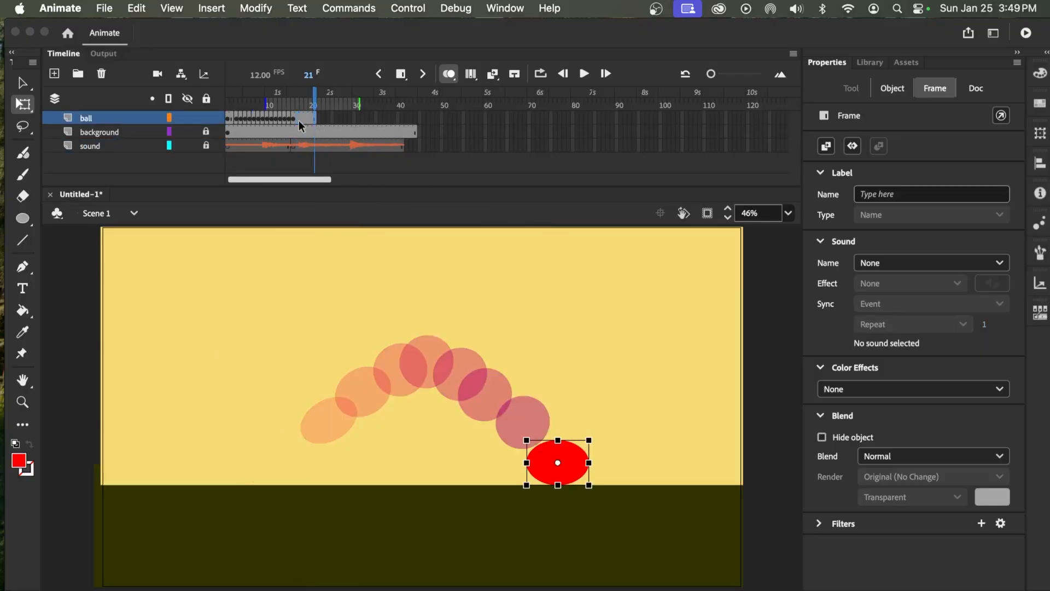
click(299, 120)
drag(296, 96, 219, 101)
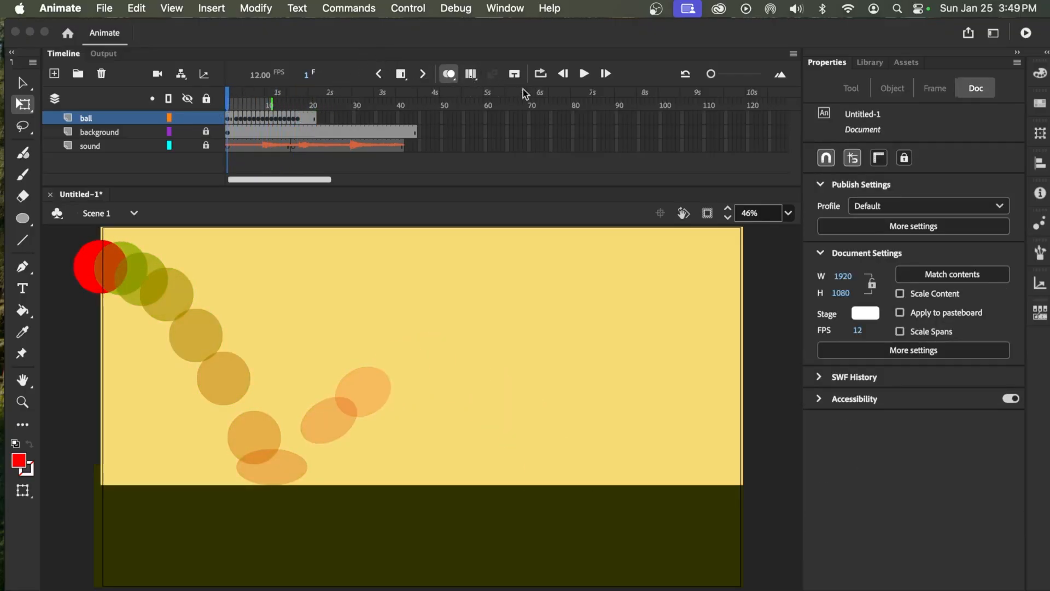
click(584, 74)
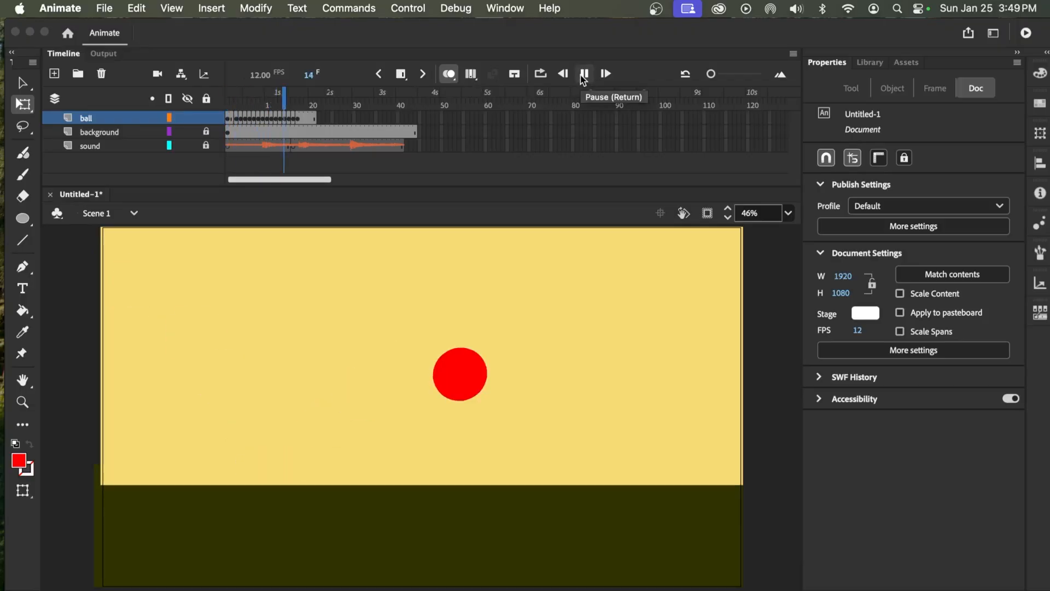
click(584, 74)
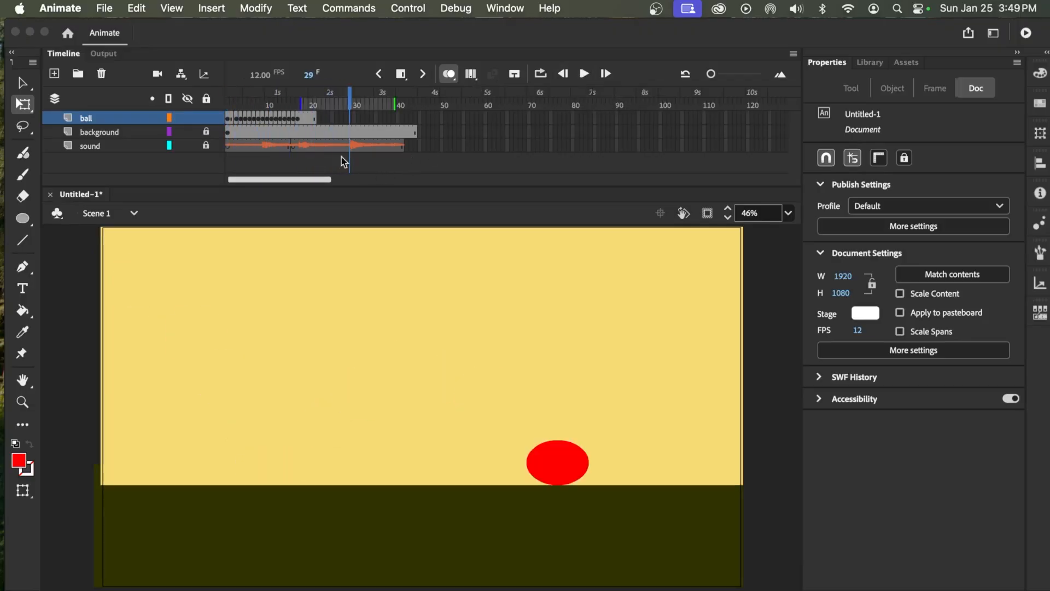
Split the audio at frame 14 and remove the short section from frame 14 to 15
drag(346, 94, 283, 123)
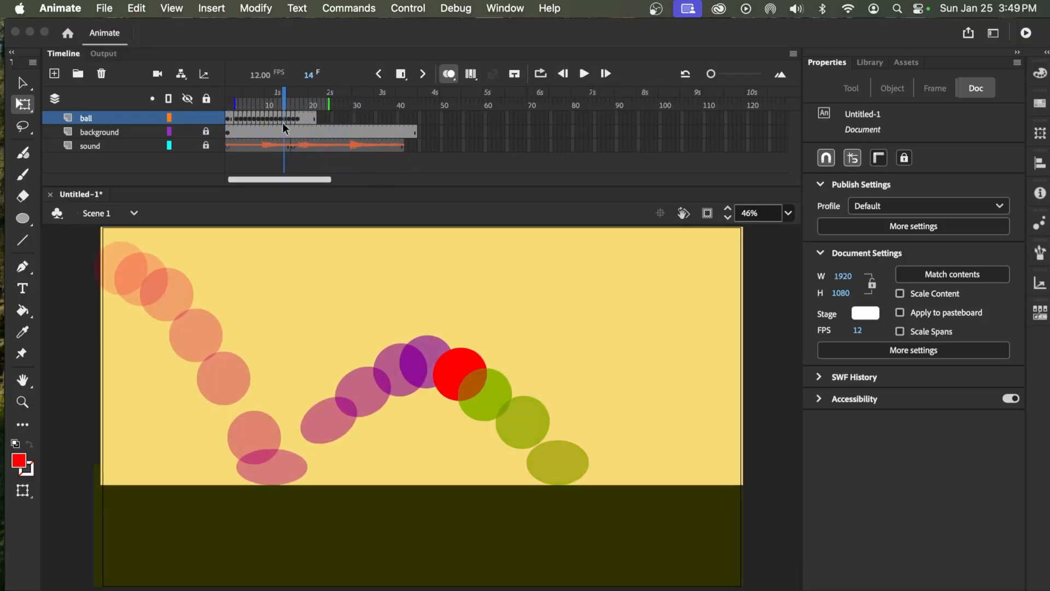
click(285, 146)
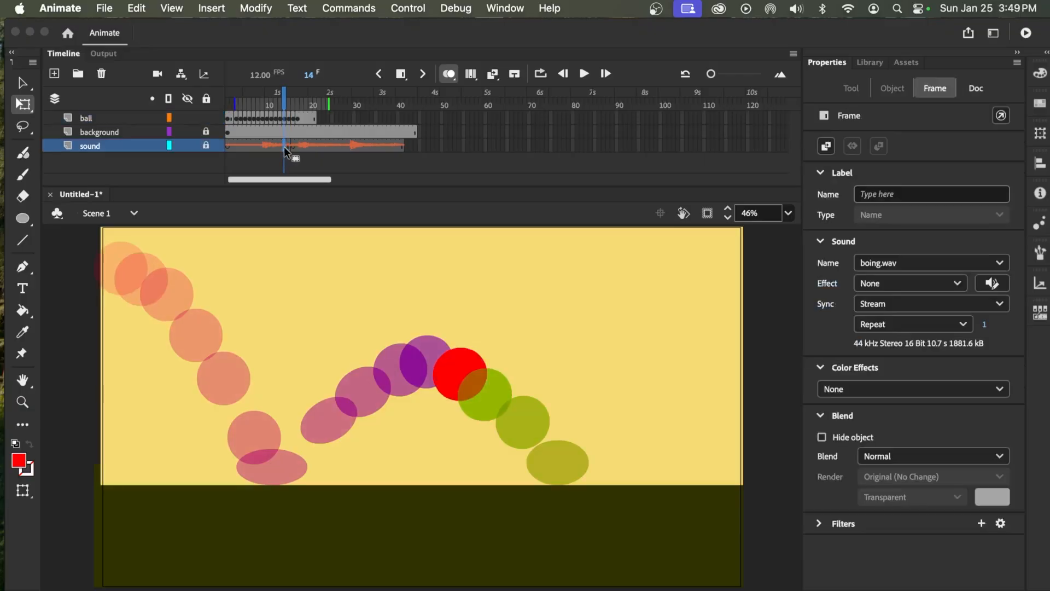
right_click(284, 146)
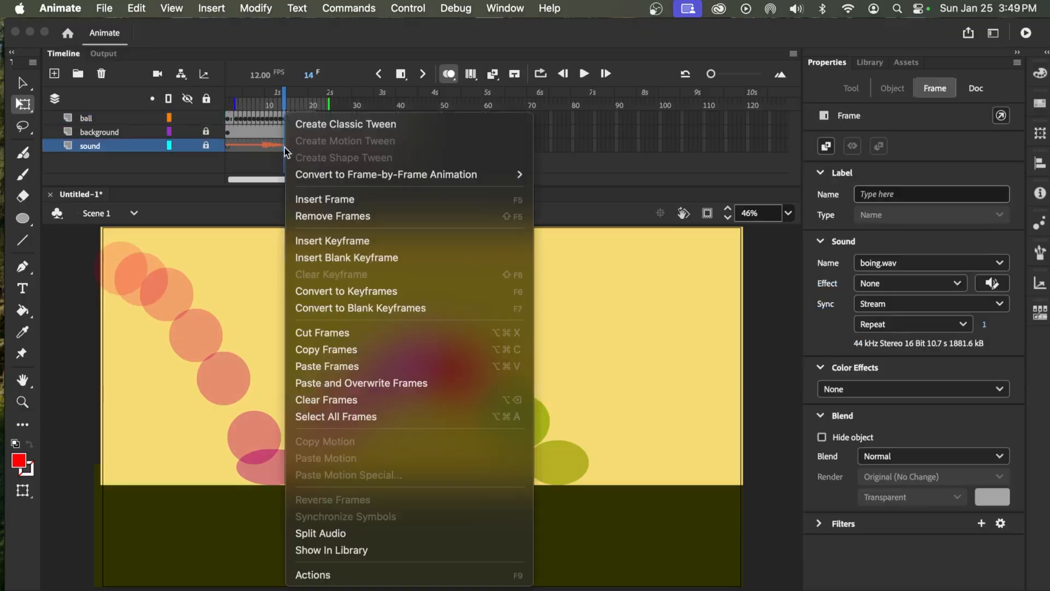
click(344, 535)
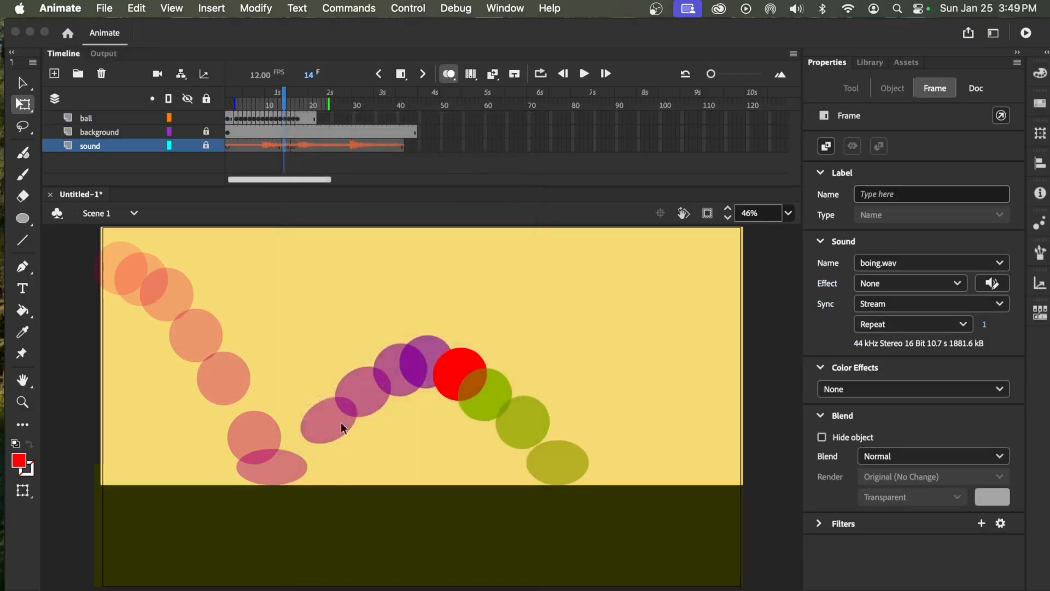
click(286, 146)
right_click(286, 145)
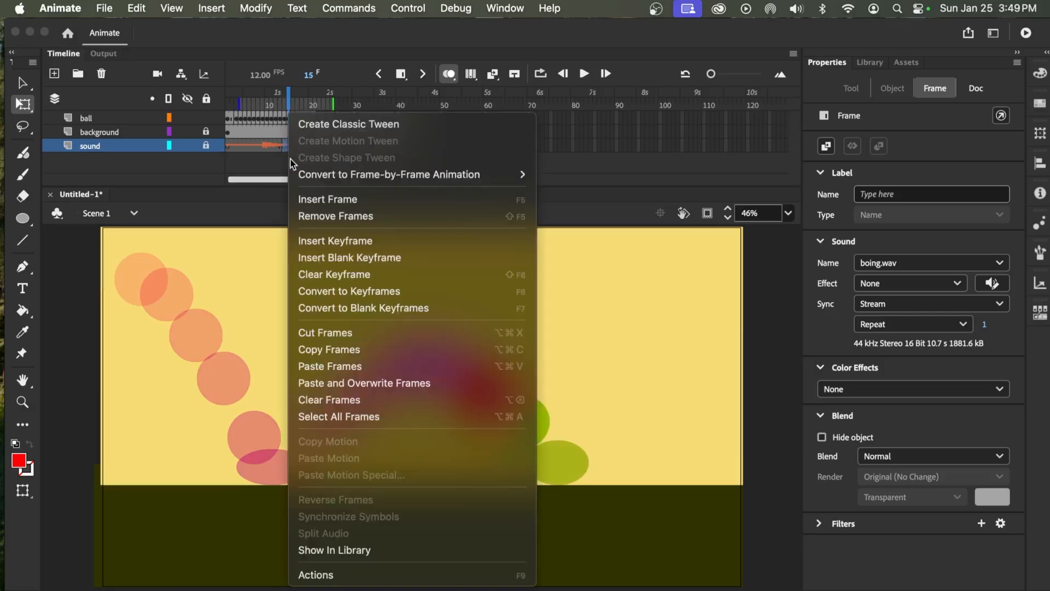
click(336, 216)
Turn off onion skinning and play the animation from frame 1 to check the landing against the sound
drag(288, 100, 195, 111)
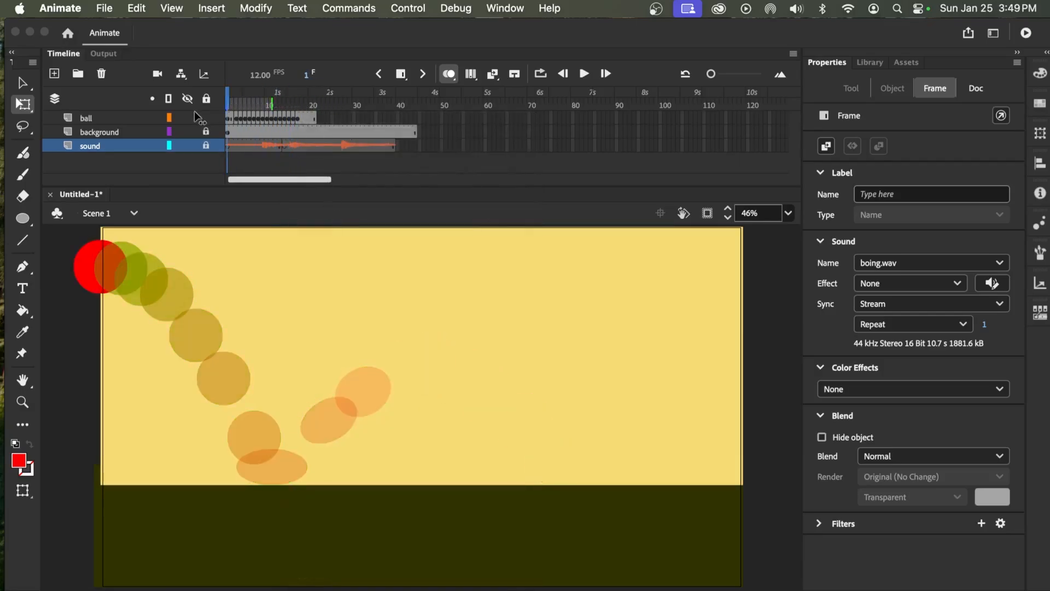
click(448, 74)
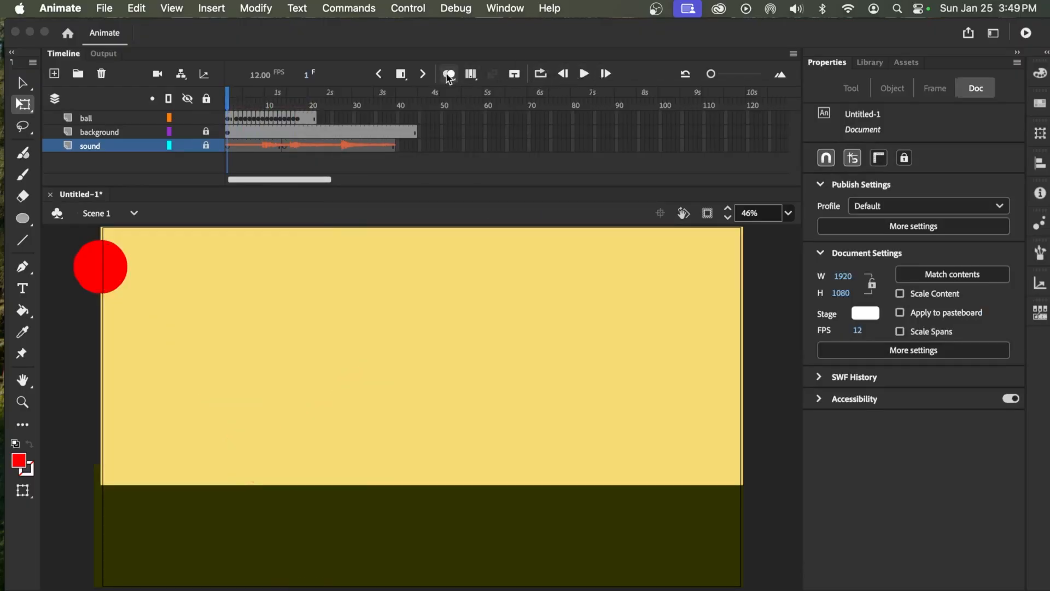
click(585, 74)
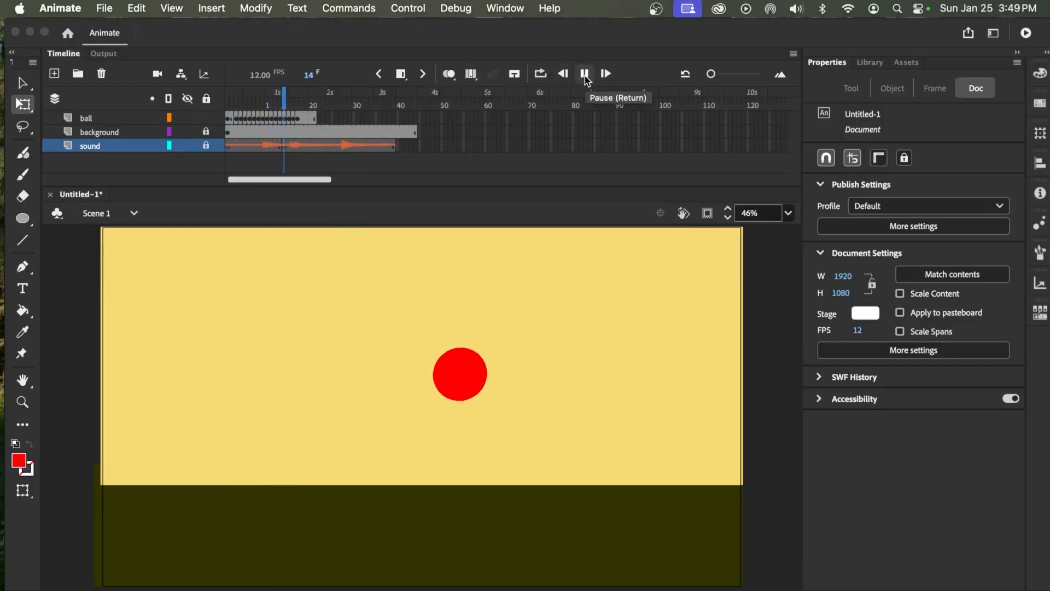
click(584, 76)
Undo the last audio split and frame removal on the sound layer
drag(359, 116, 277, 124)
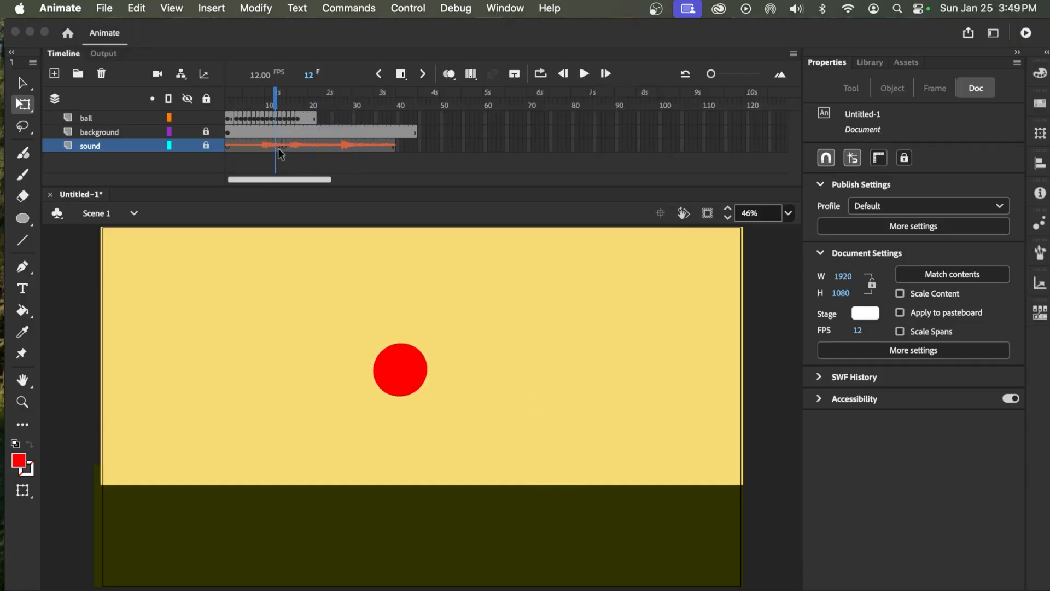
click(278, 147)
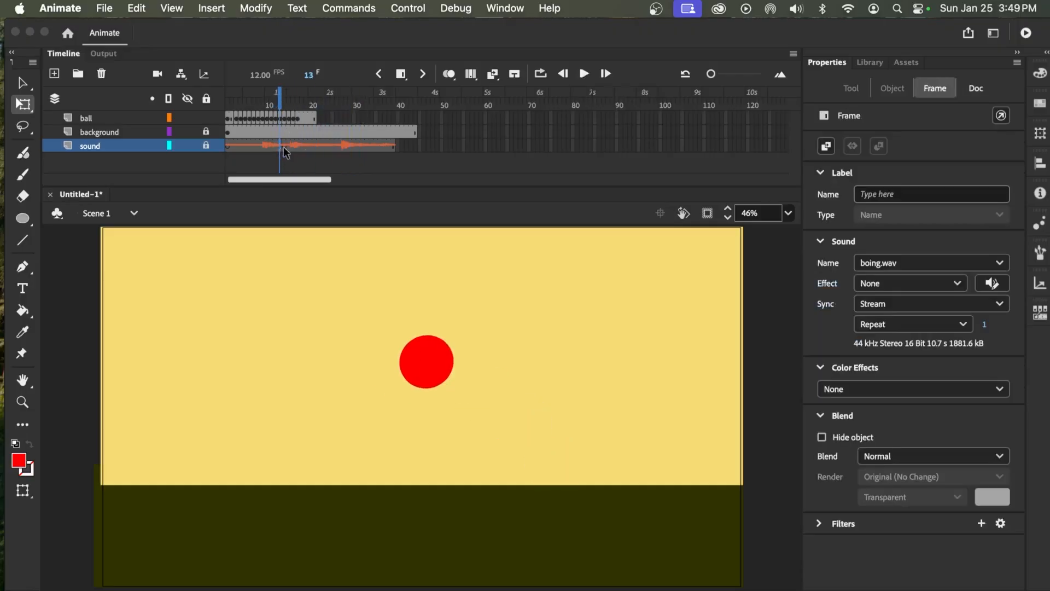
click(403, 78)
click(403, 79)
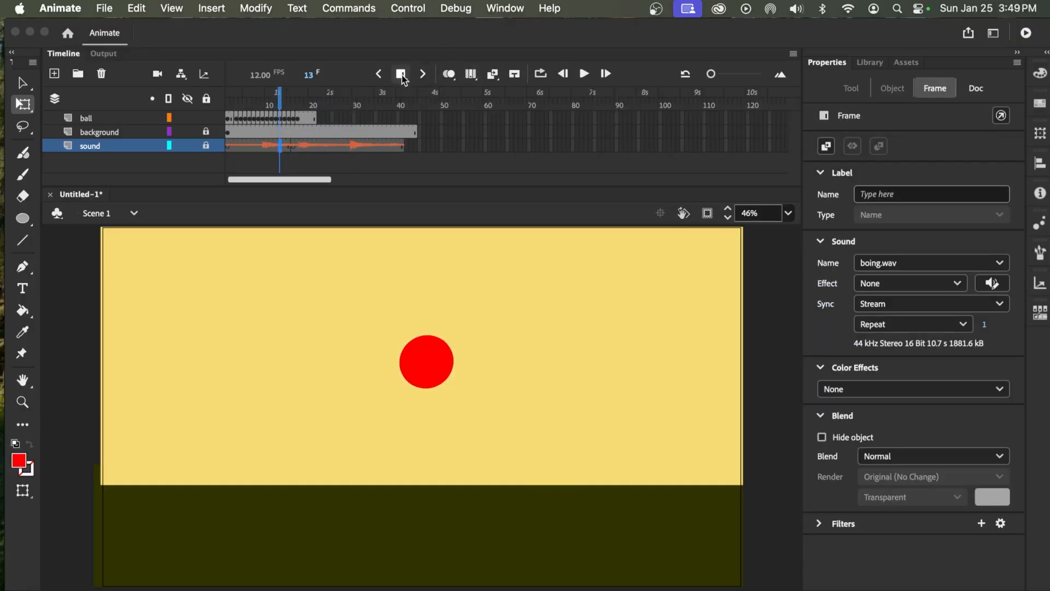
Replay the animation from frame 1 with the restored audio
drag(280, 106, 227, 108)
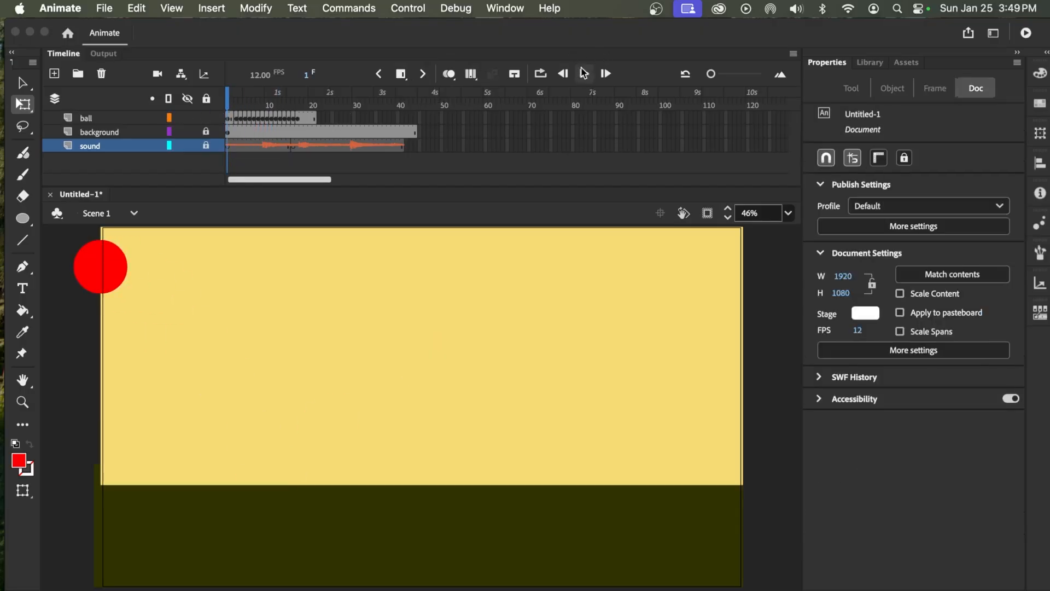
click(583, 74)
click(584, 74)
Turn on onion skinning at frame 17 and extend its range to the end of the background layer
drag(331, 107, 297, 106)
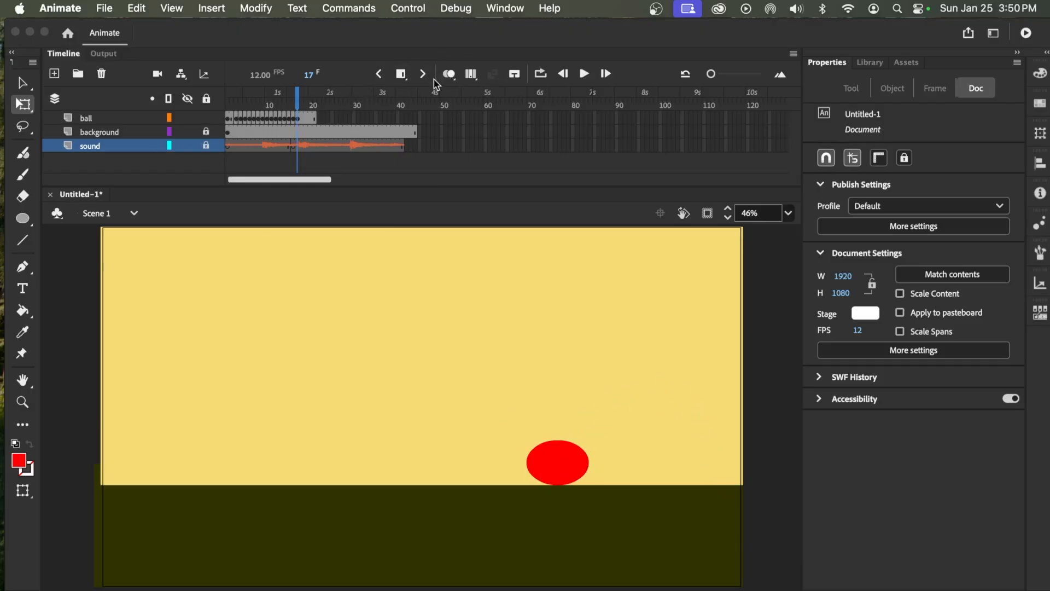
click(449, 73)
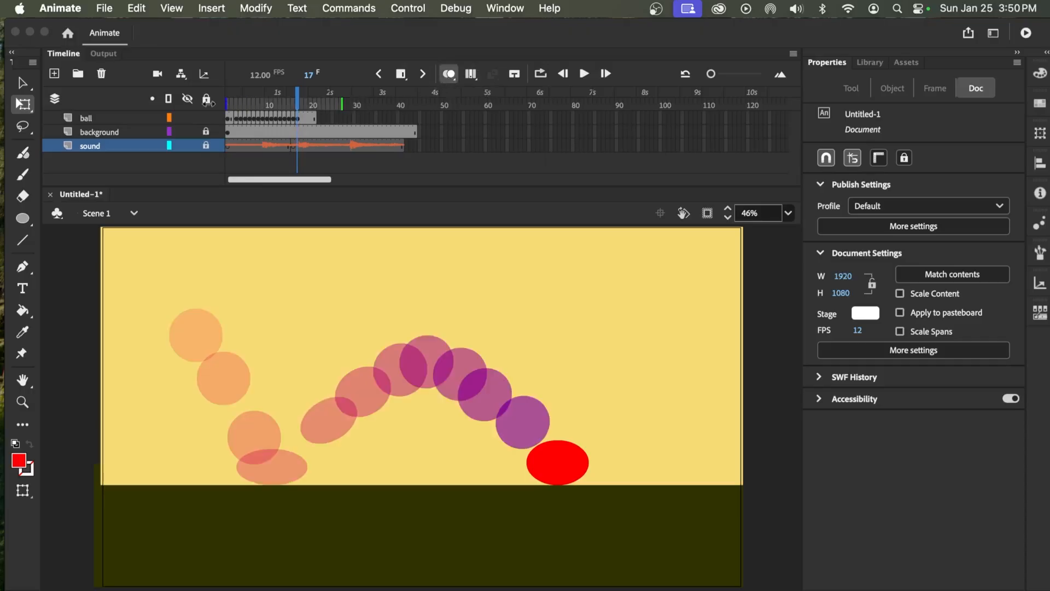
drag(342, 104, 418, 104)
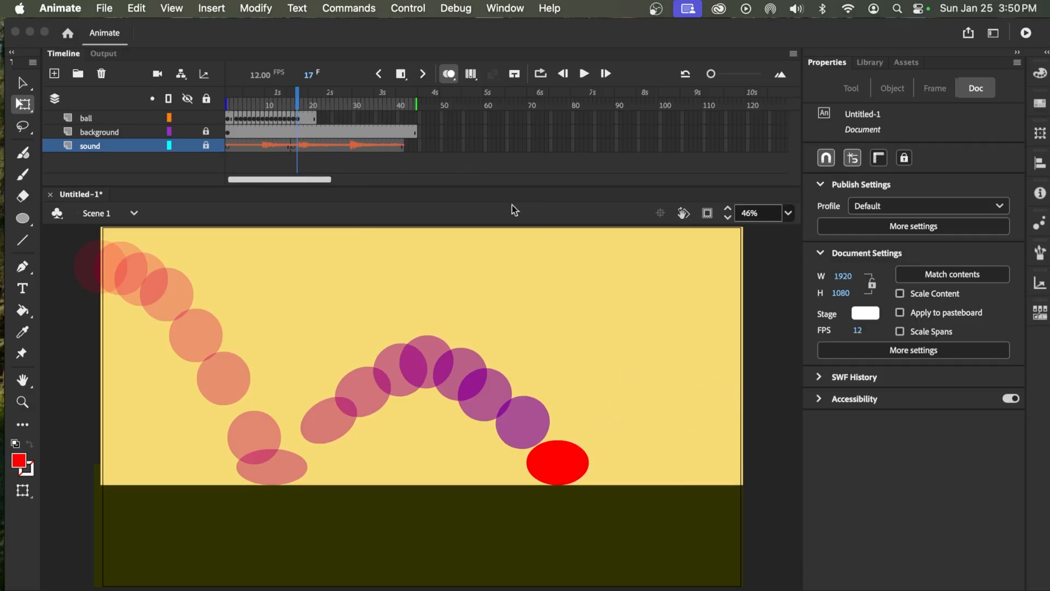
Try to move the squashed ball up and right on frame 18 without a new keyframe, and undo it
click(302, 105)
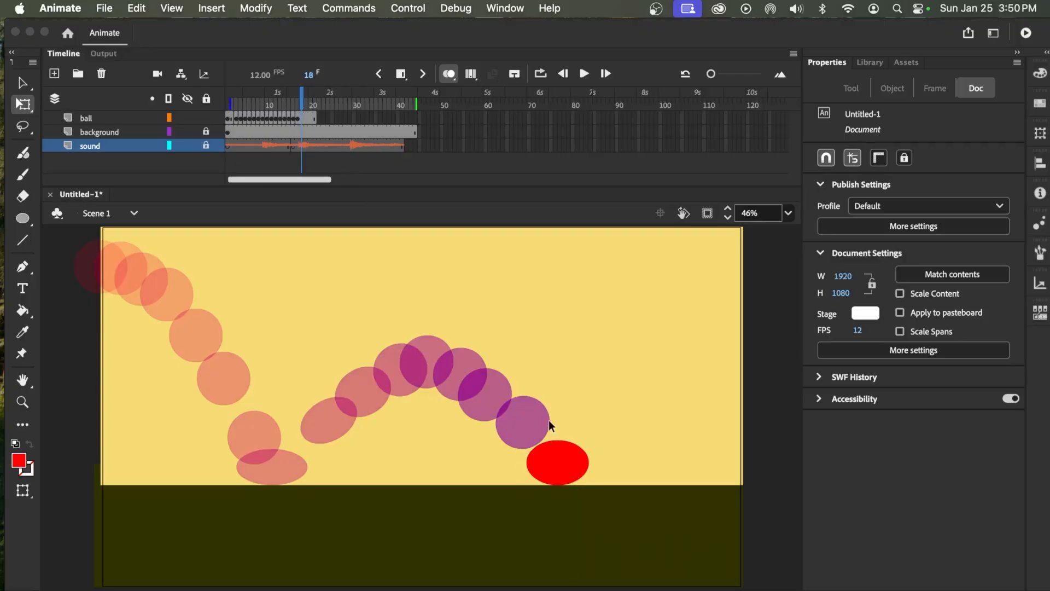
drag(555, 467, 581, 451)
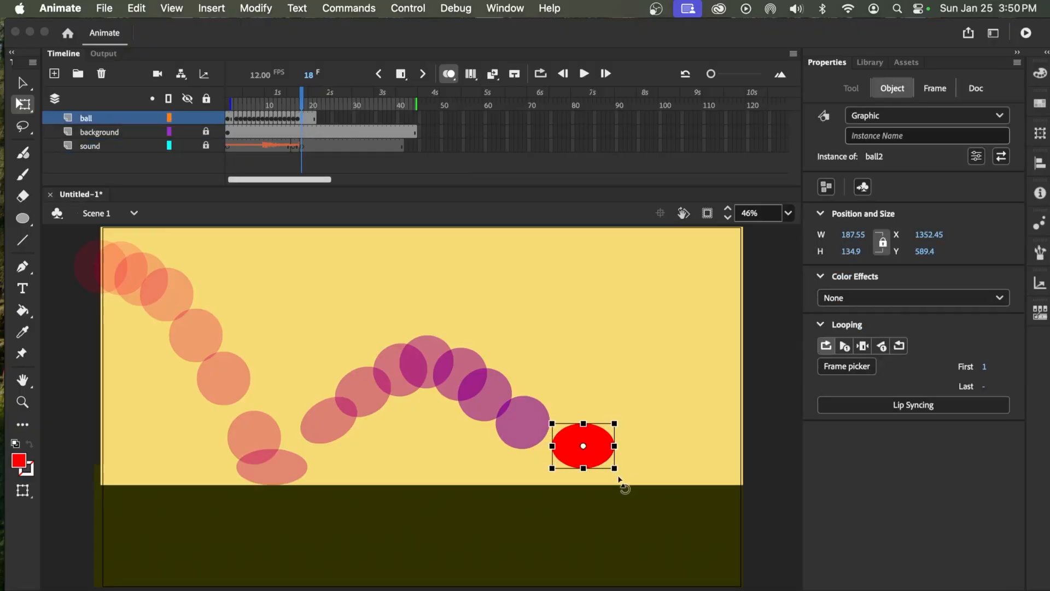
key(super+z)
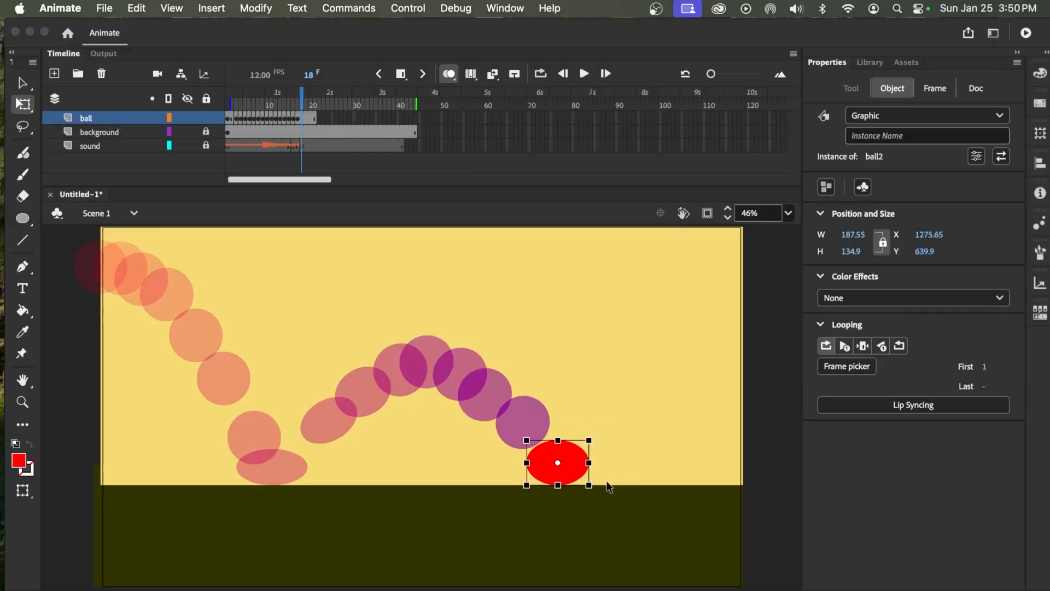
Insert a keyframe at frame 18, raise the ball to about X 1425, Y 574, and reshape it into a tilted oval about 219 × 211
click(299, 117)
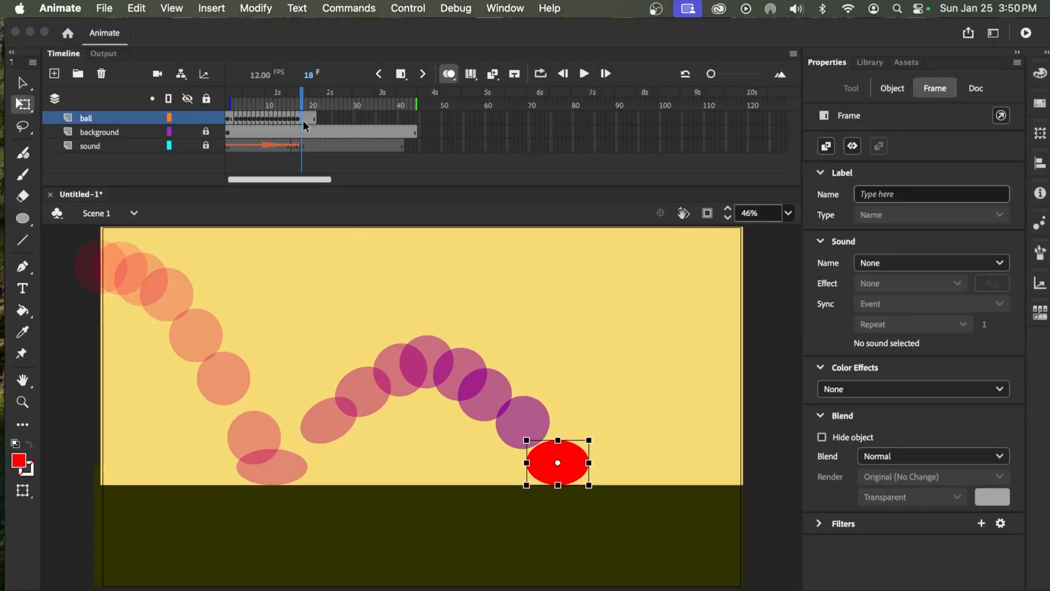
key(period)
drag(547, 456, 572, 441)
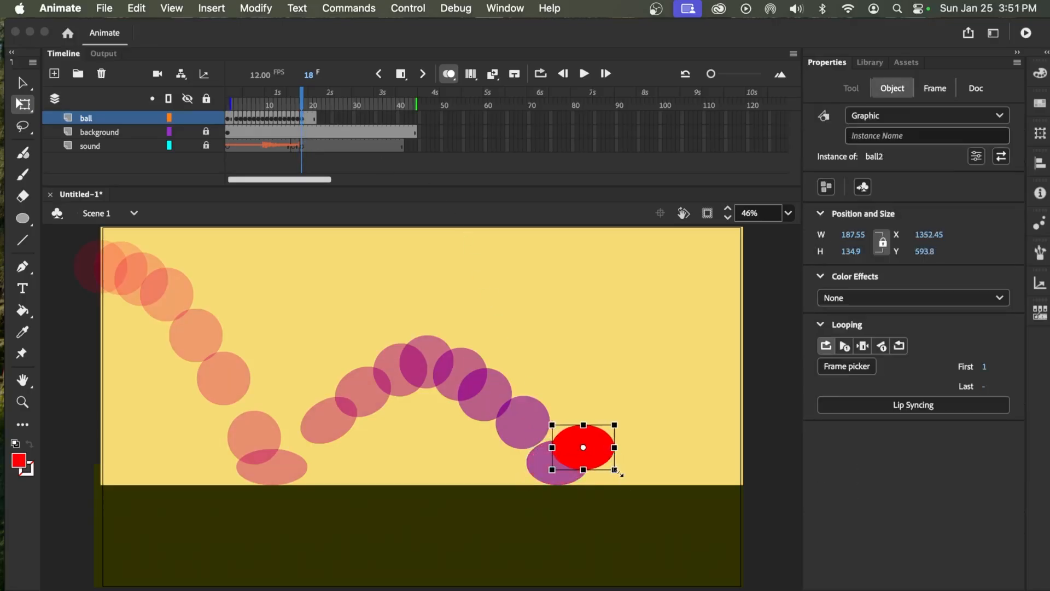
drag(621, 485, 624, 390)
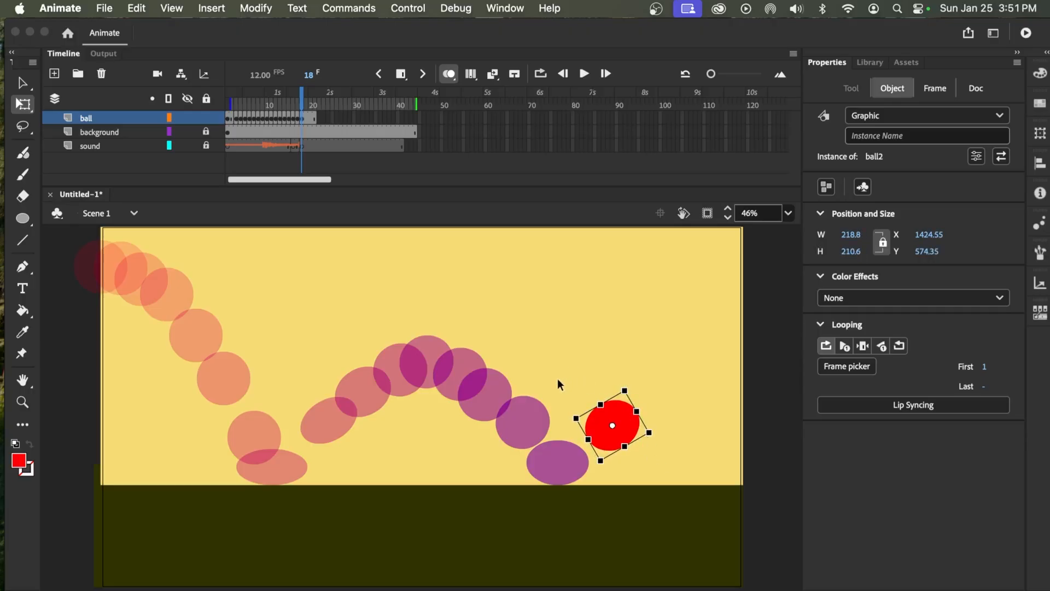
Keyframe the second rise at frames 19–21: ball to about X 1540, Y 502 (217 × 216); X 1623, Y 464; and X 1693, Y 464
key(.)
drag(630, 420, 637, 381)
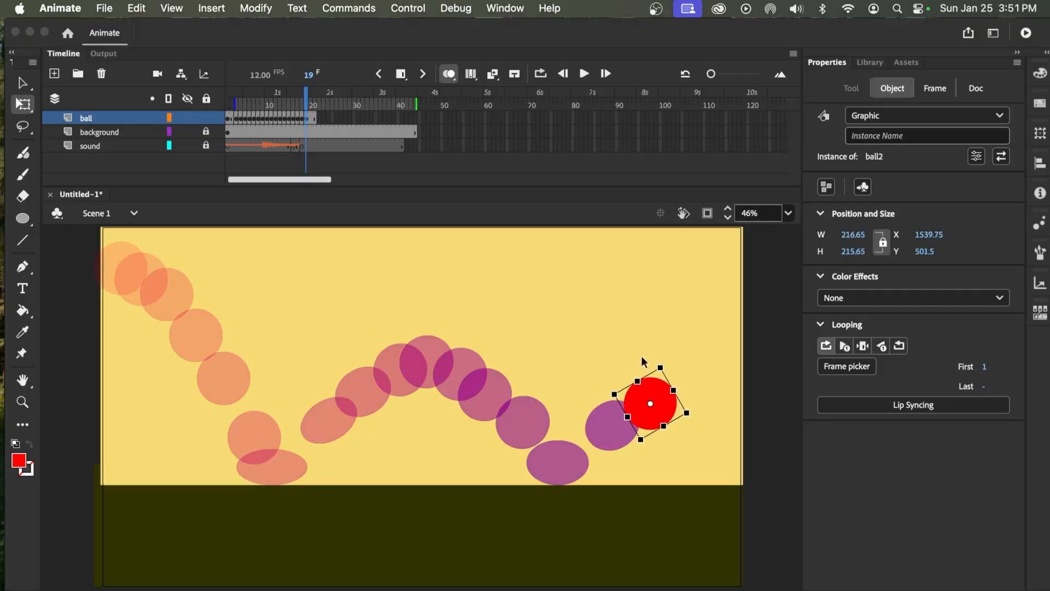
key(.)
drag(659, 409, 687, 402)
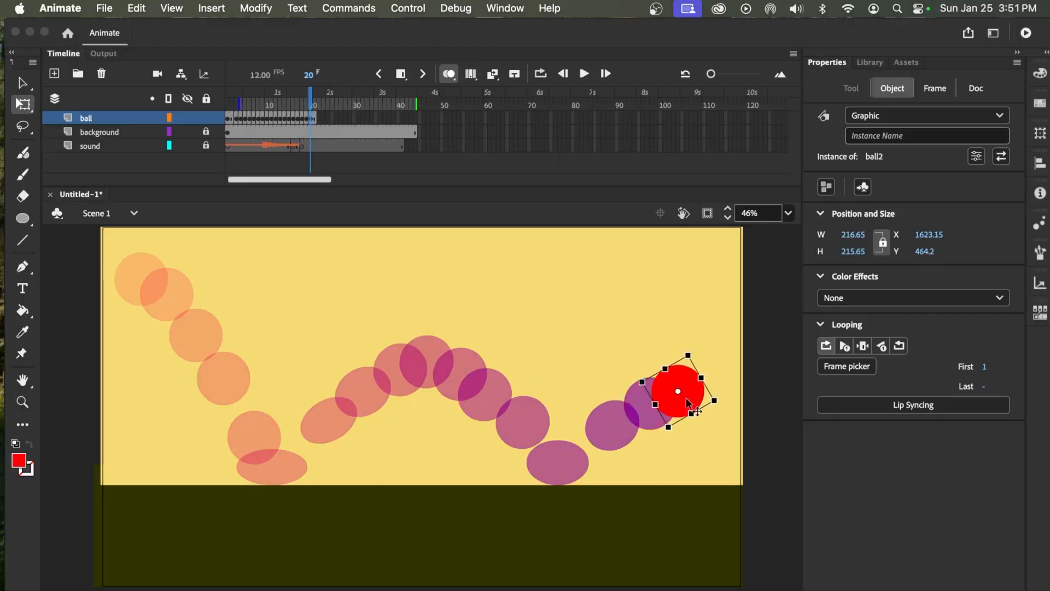
key(.)
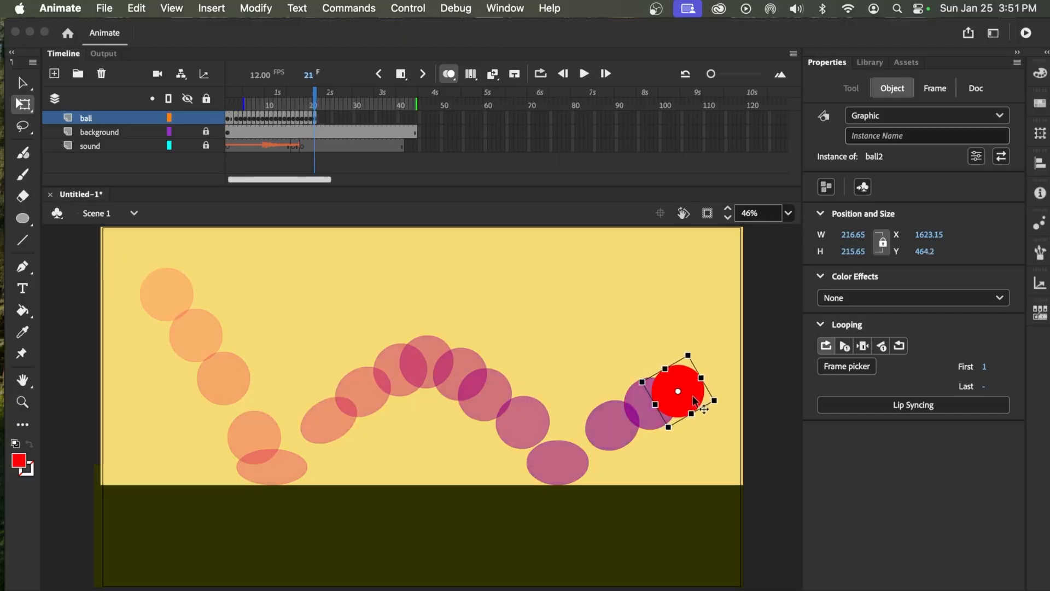
drag(689, 399, 714, 396)
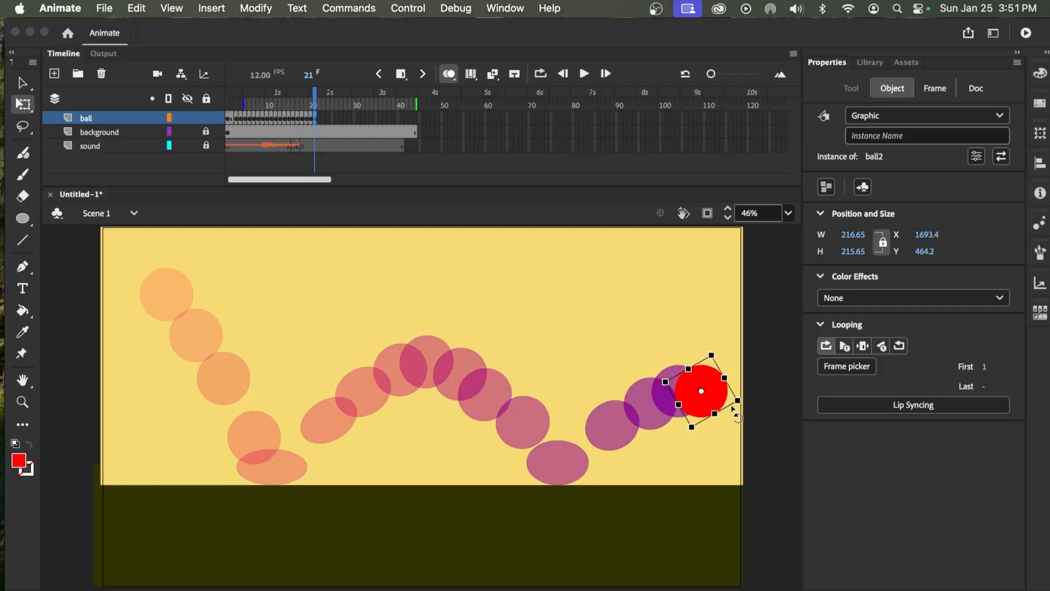
Add ball keyframes at frames 22 and 23, lowering it to about X 1757, Y 491 and X 1818, Y 506
key(.)
drag(715, 392, 736, 404)
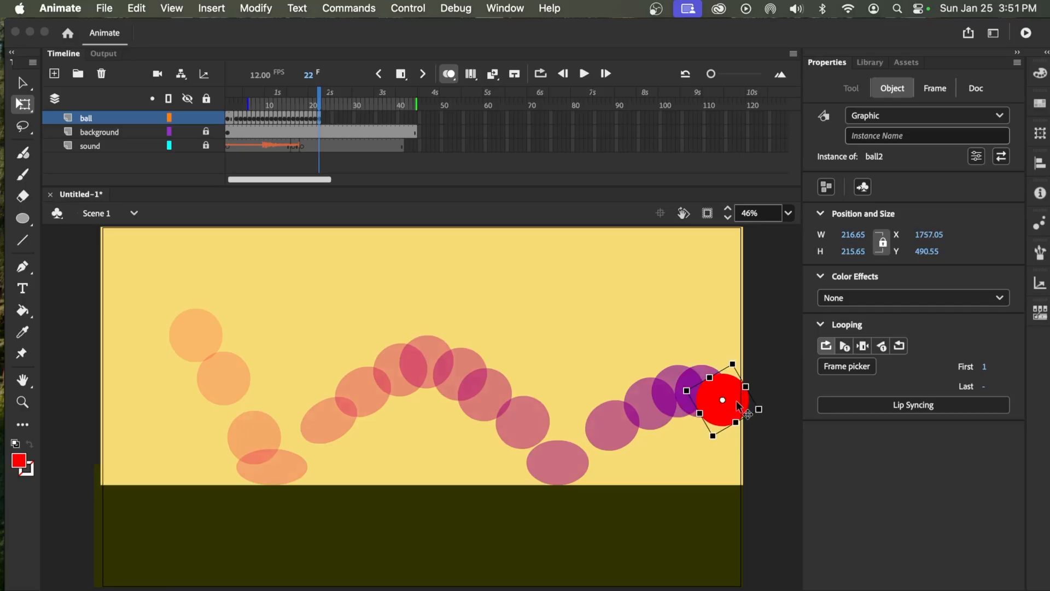
key(.)
drag(739, 406, 758, 411)
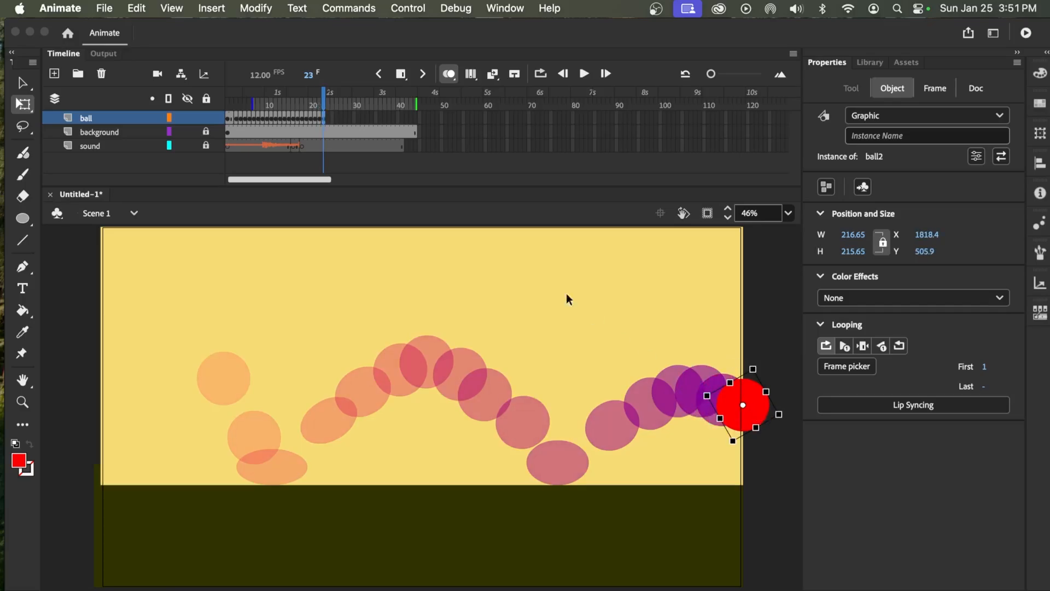
Insert frames at frame 17 of the sound layer to extend the second boing.wav clip through frame 24
click(302, 145)
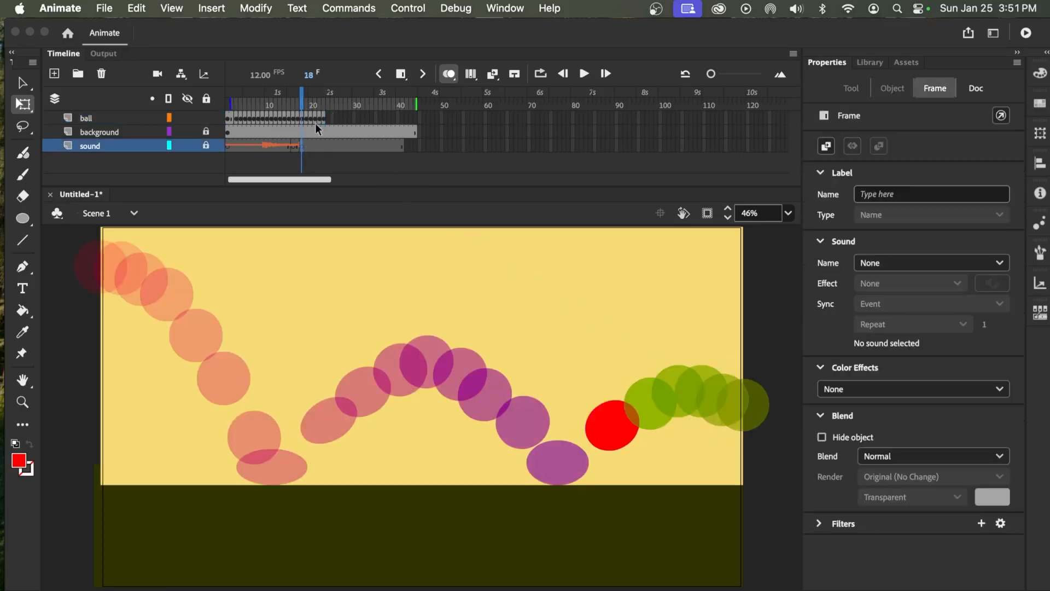
click(298, 146)
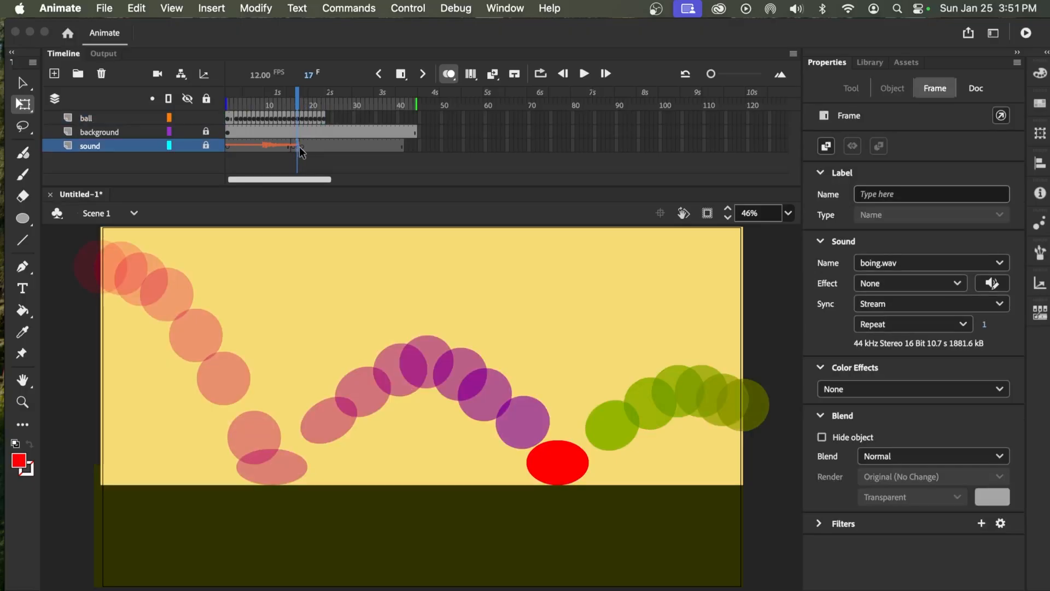
click(401, 73)
click(401, 74)
click(400, 74)
click(401, 74)
click(401, 74)
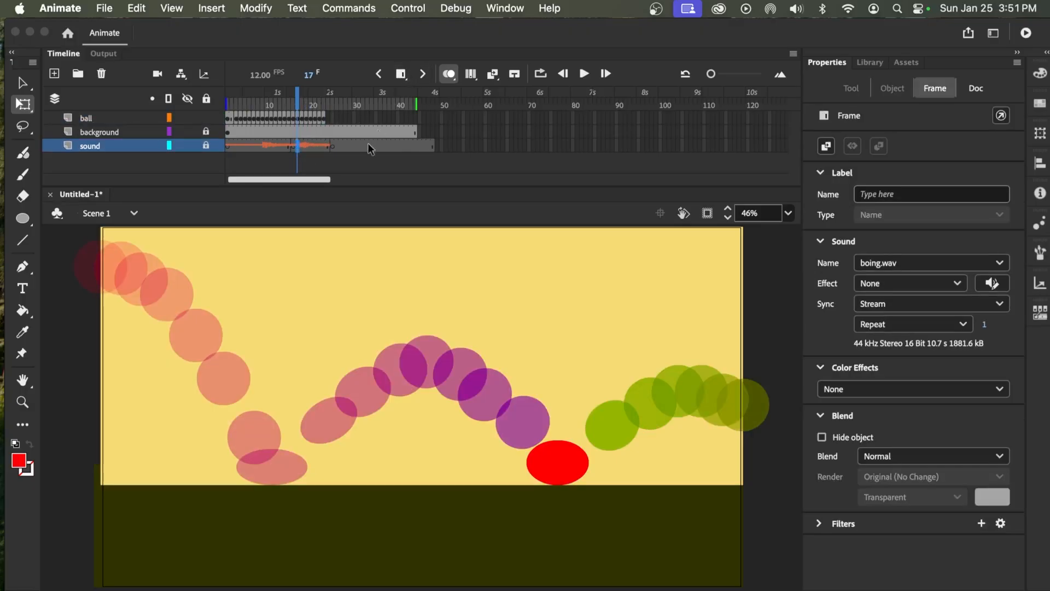
Turn off onion skinning and play the animation from frame 1, pausing after the ball's last keyframe
click(334, 146)
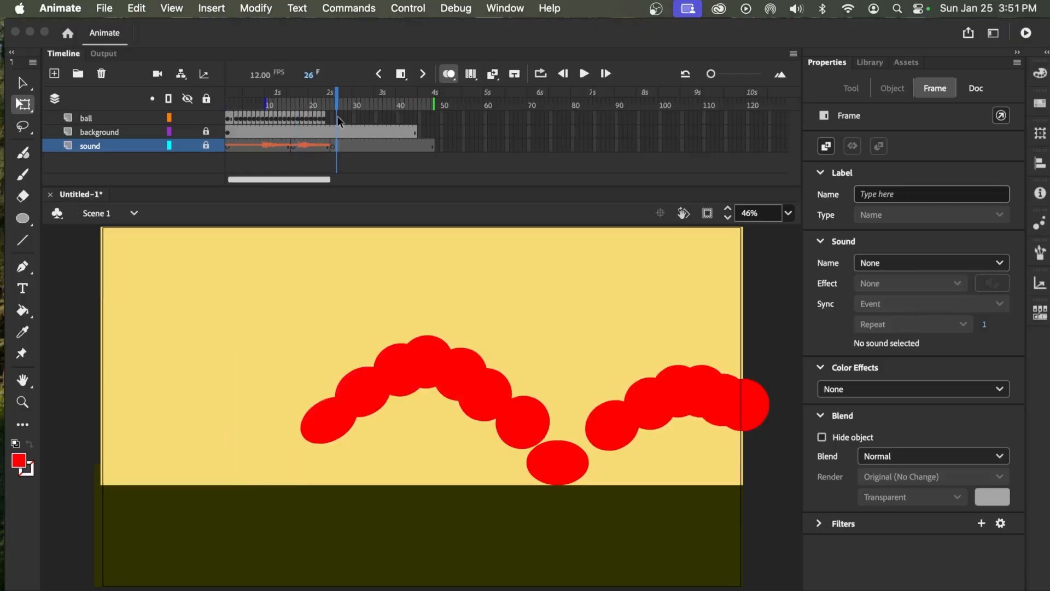
drag(334, 111, 129, 108)
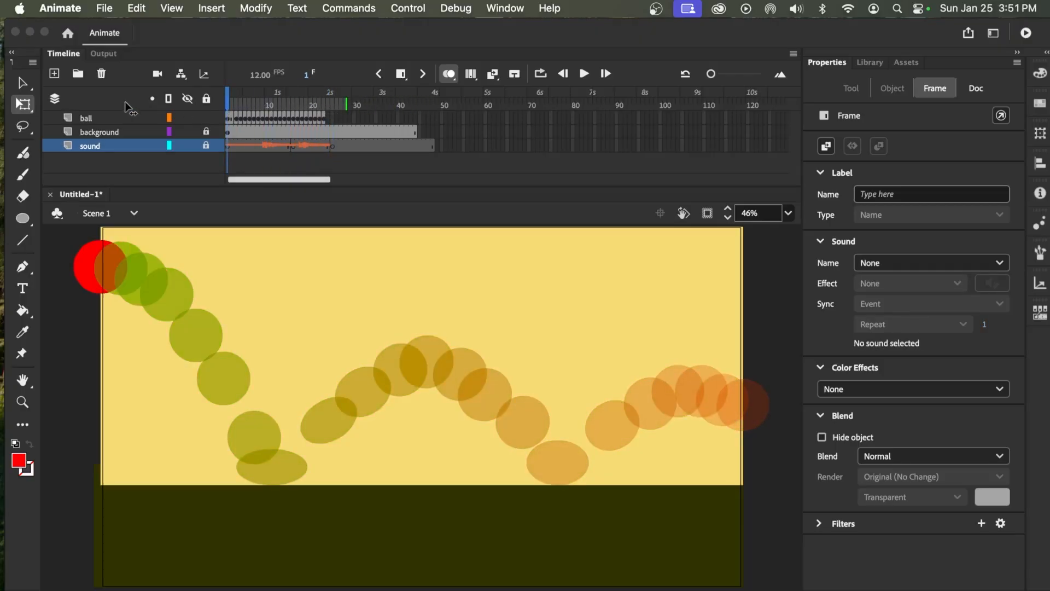
click(449, 75)
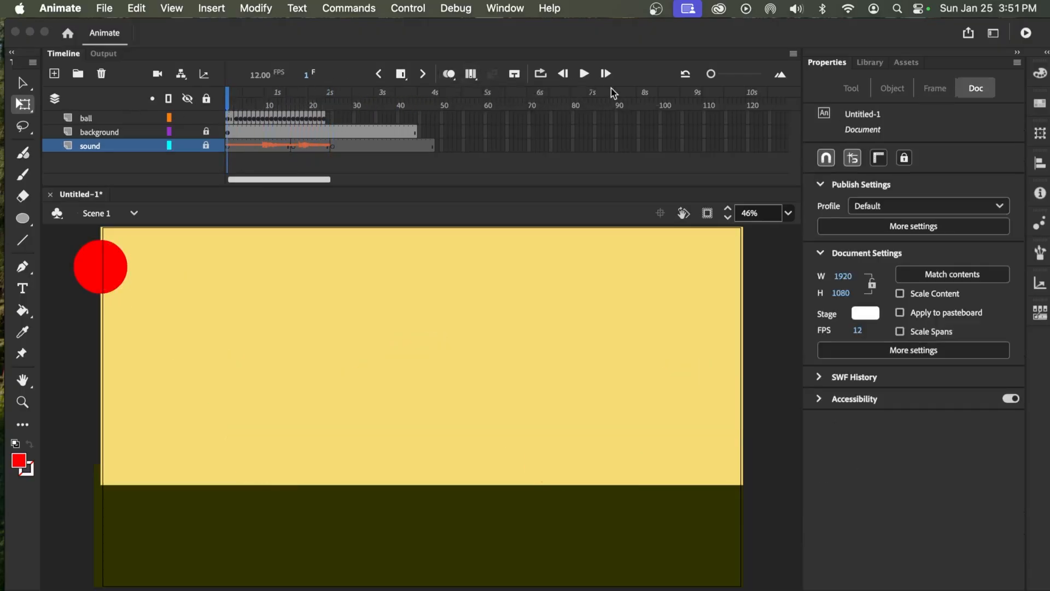
click(584, 74)
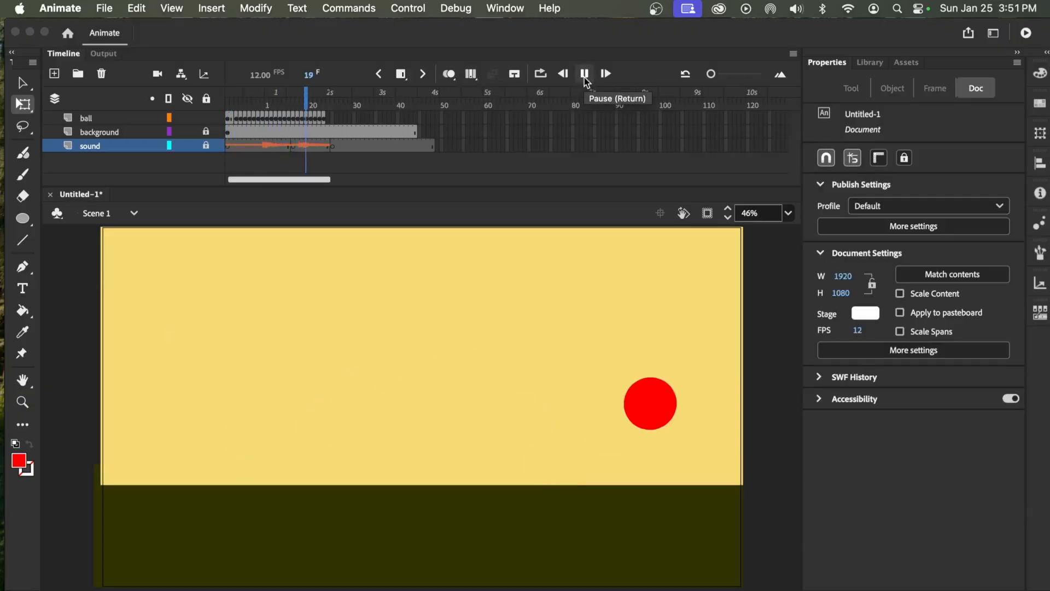
click(584, 75)
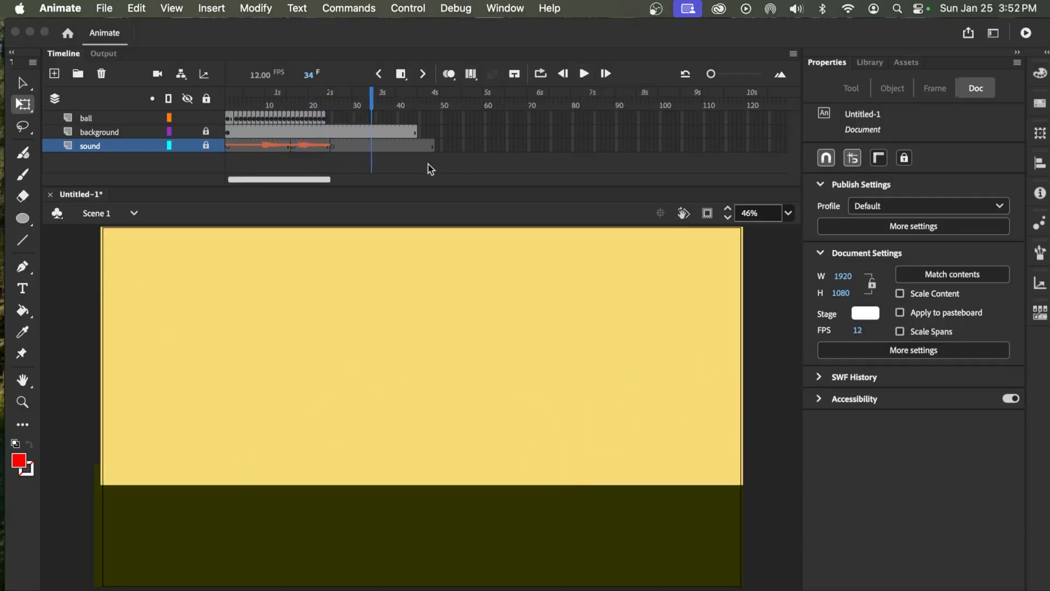
Remove the background layer's frames beyond the ball's last keyframe, from frame 24 to frame 44
drag(354, 103, 327, 118)
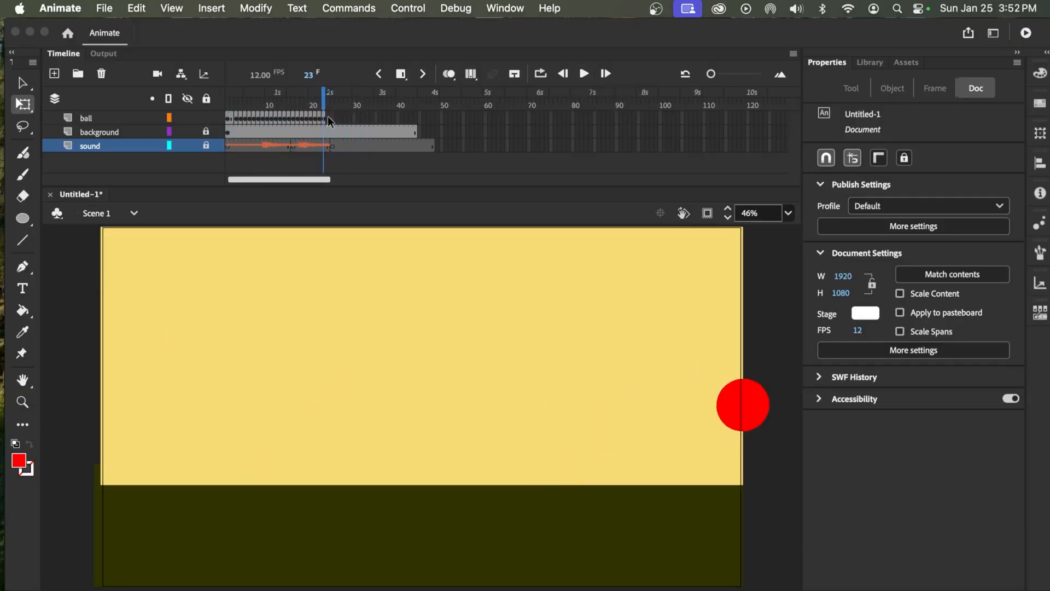
click(327, 135)
shift+click(416, 131)
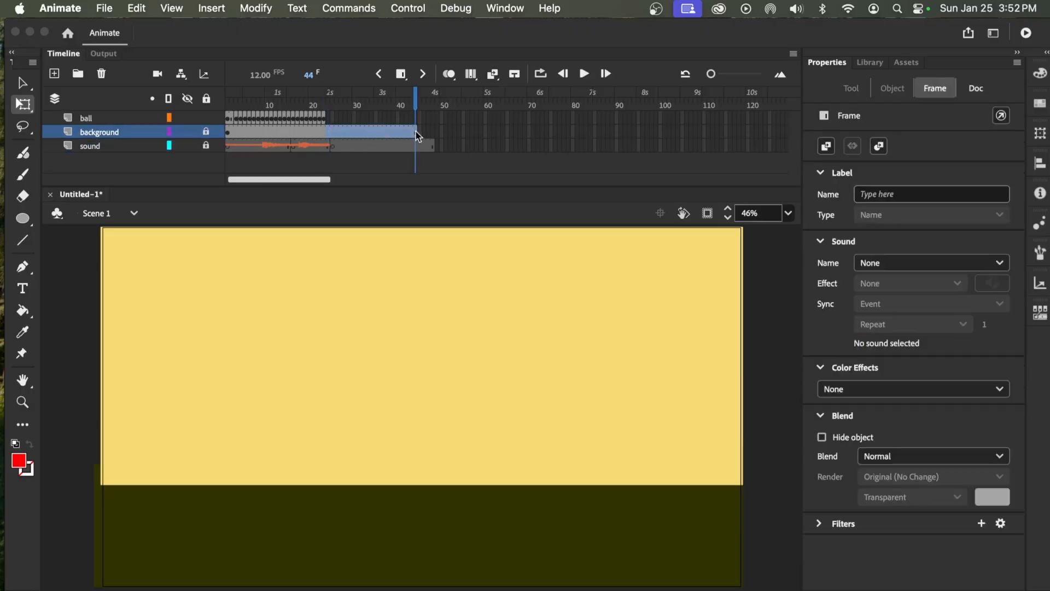
right_click(329, 133)
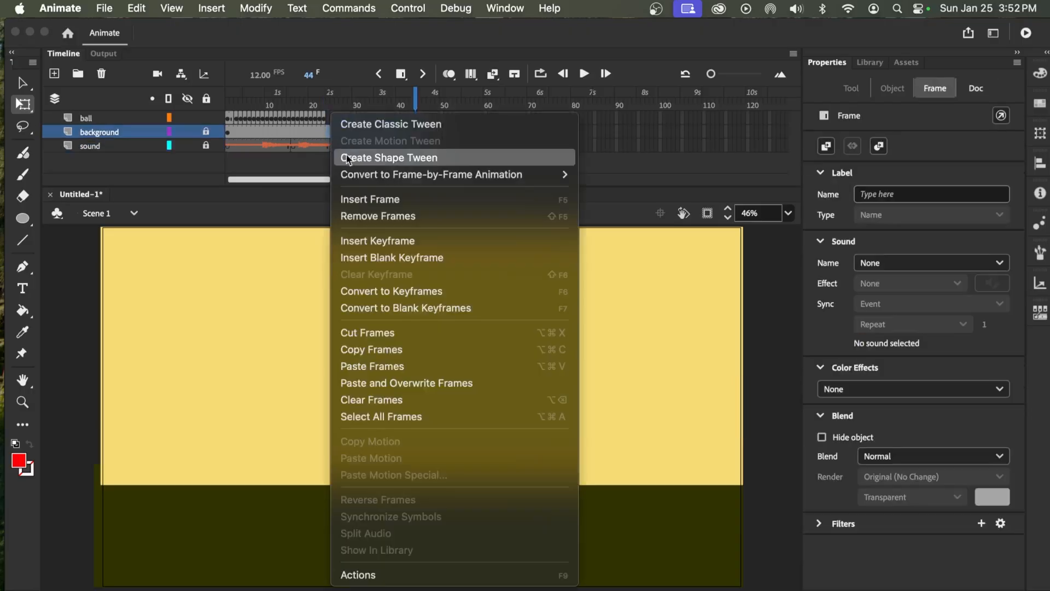
click(370, 215)
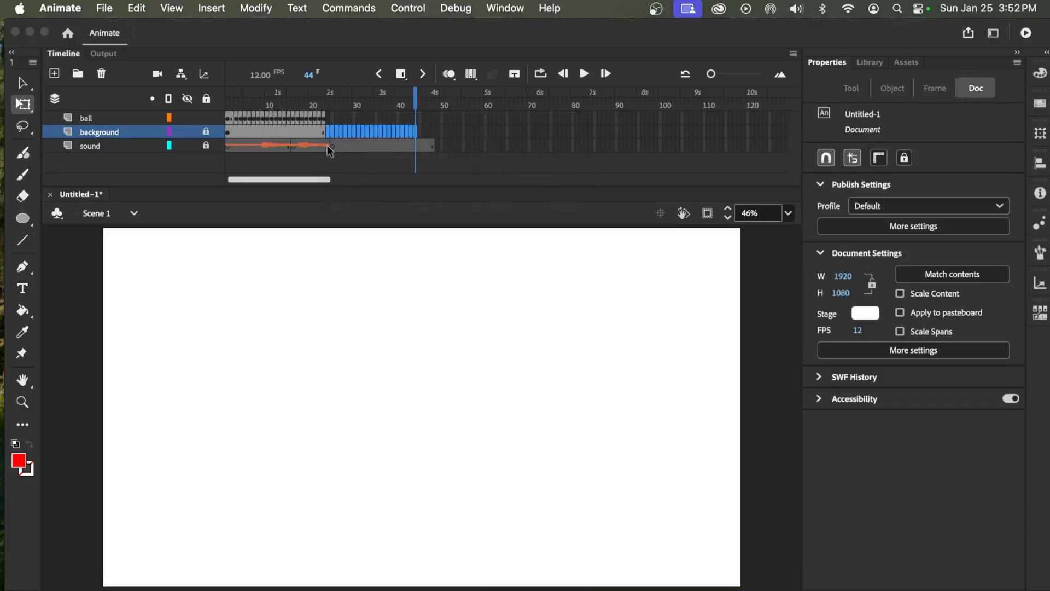
Remove frames 24 to 48 from the sound layer, and replay the trimmed animation from frame 1
click(327, 146)
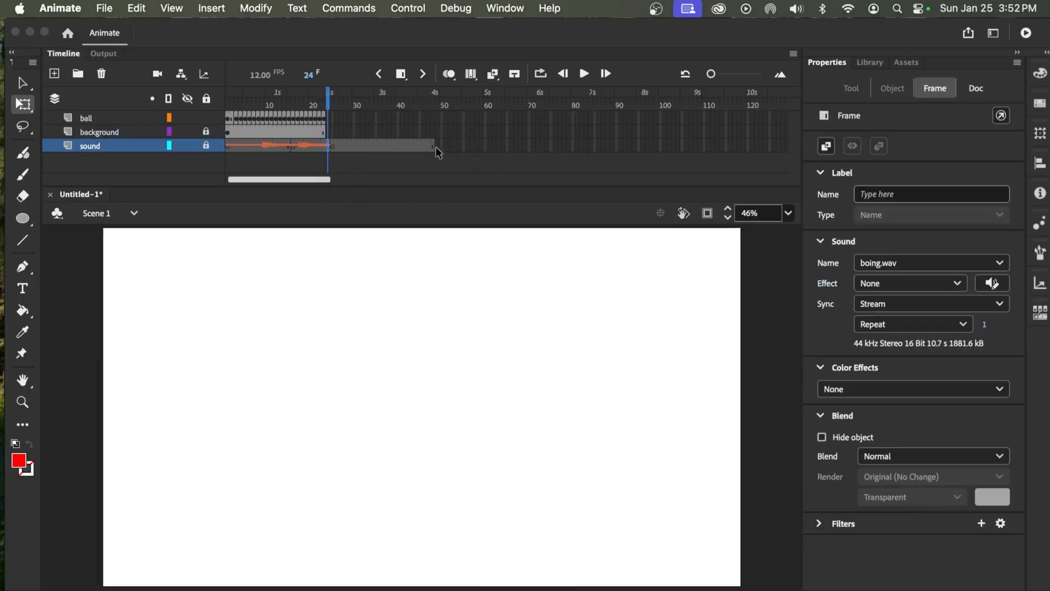
shift+click(436, 147)
right_click(374, 146)
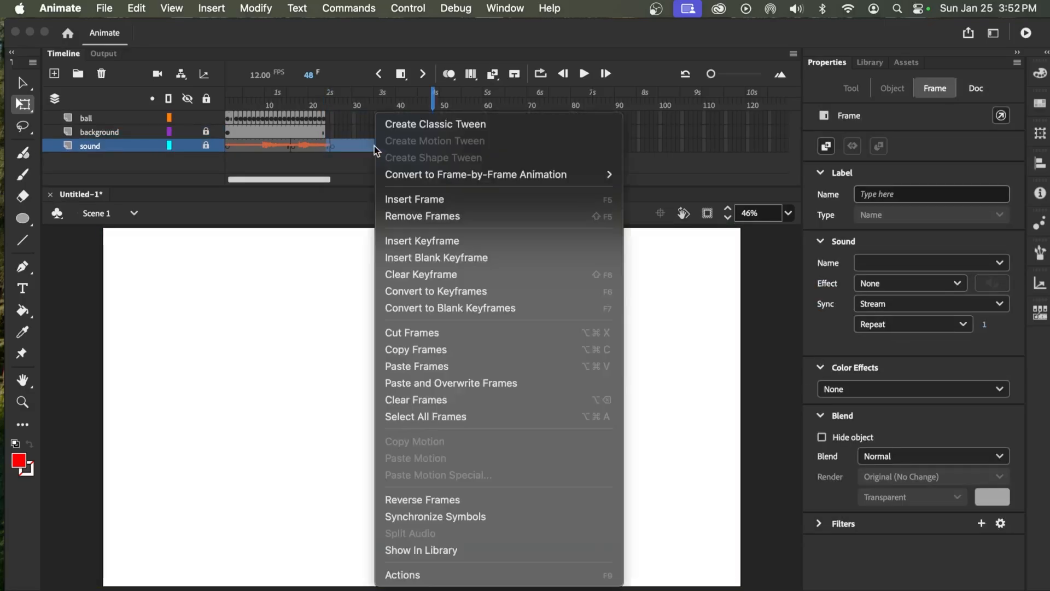
click(412, 216)
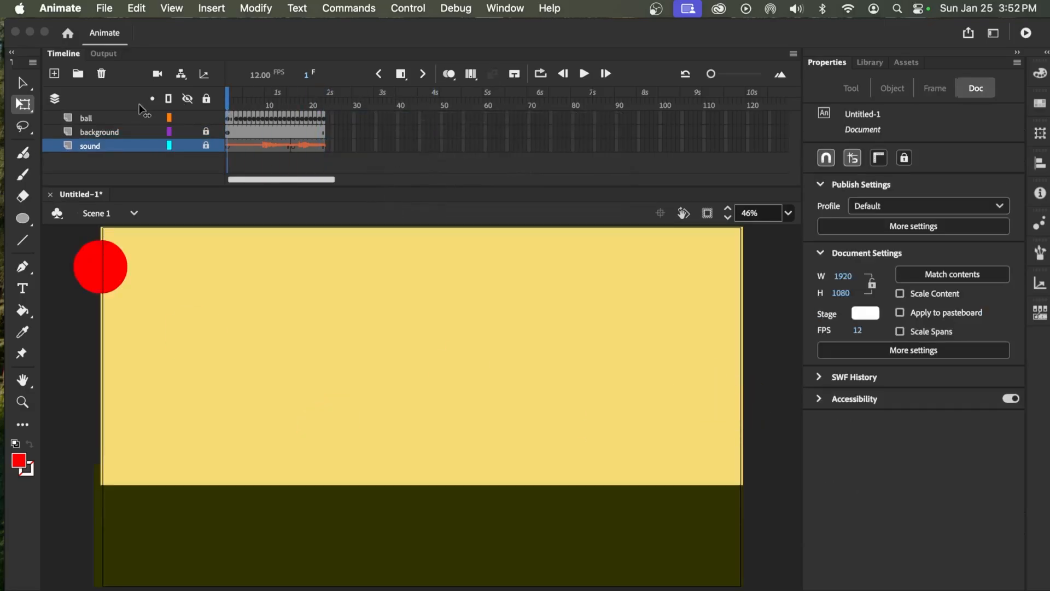
click(584, 73)
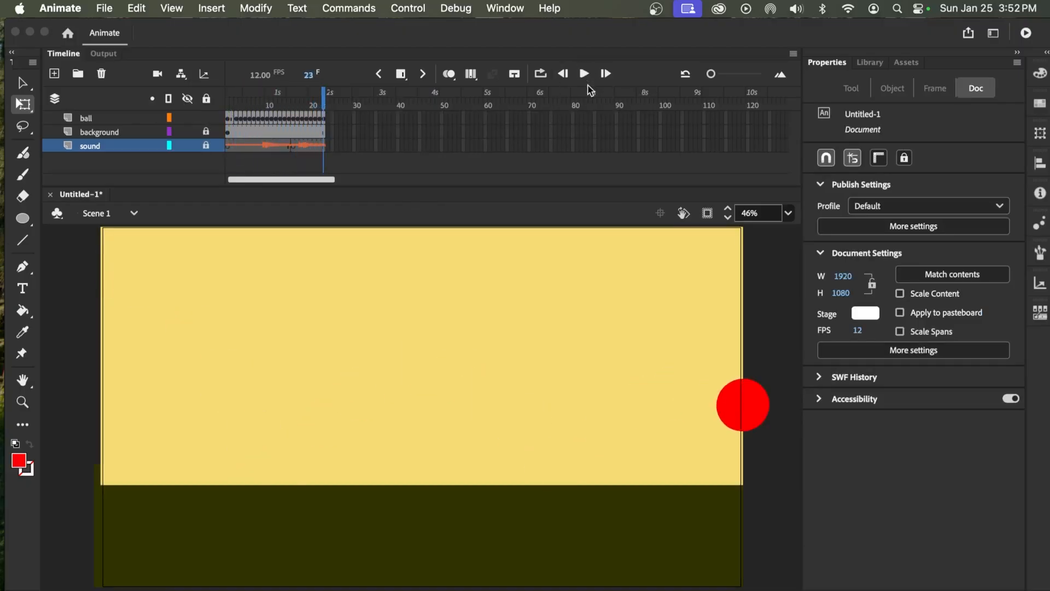
Extend the animation to frame 24 with a new ball keyframe, and move the ball off stage to about X 1944, Y 545
click(325, 119)
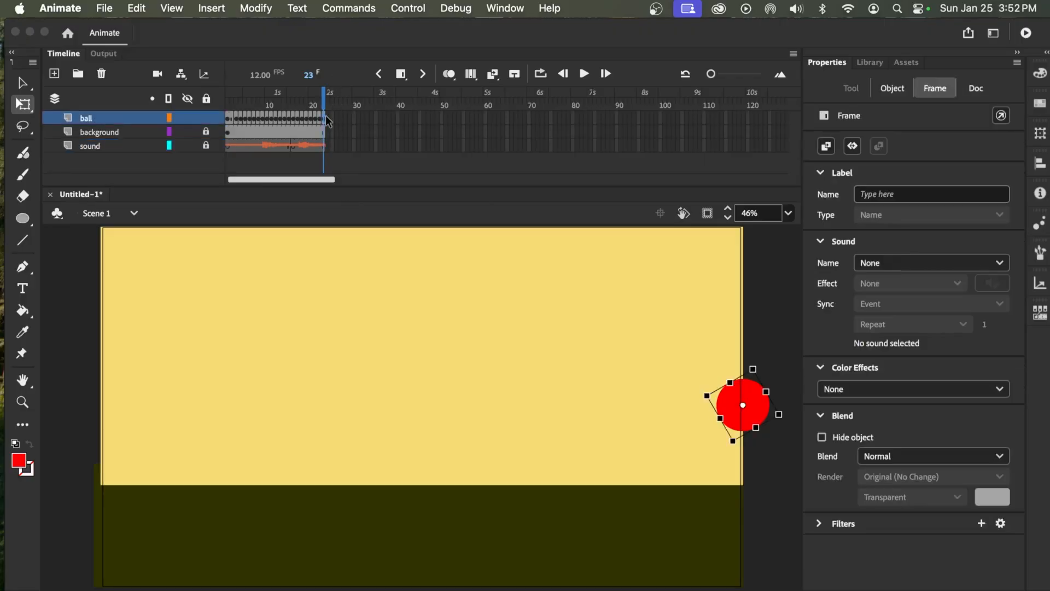
key(F6)
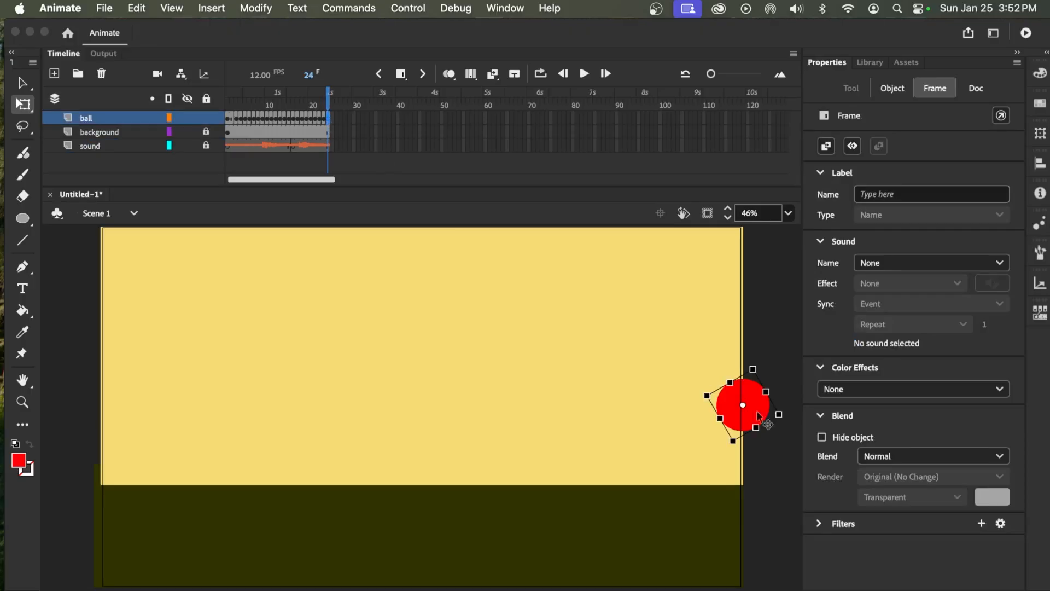
drag(751, 386, 792, 399)
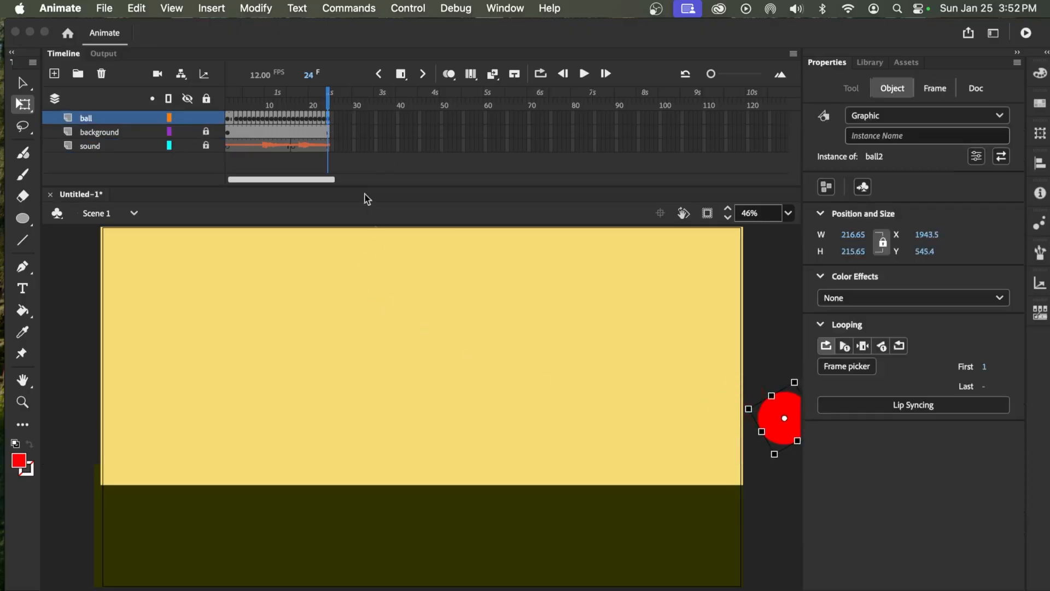
Play the 24-frame animation from frame 1 to check the ball's exit
click(328, 132)
drag(327, 106, 229, 104)
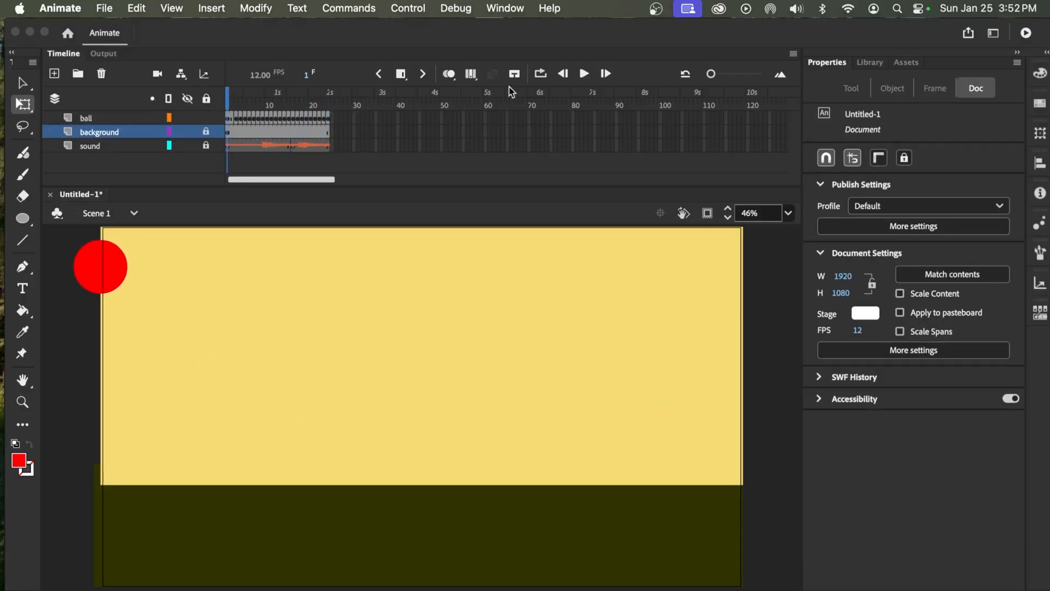
click(588, 72)
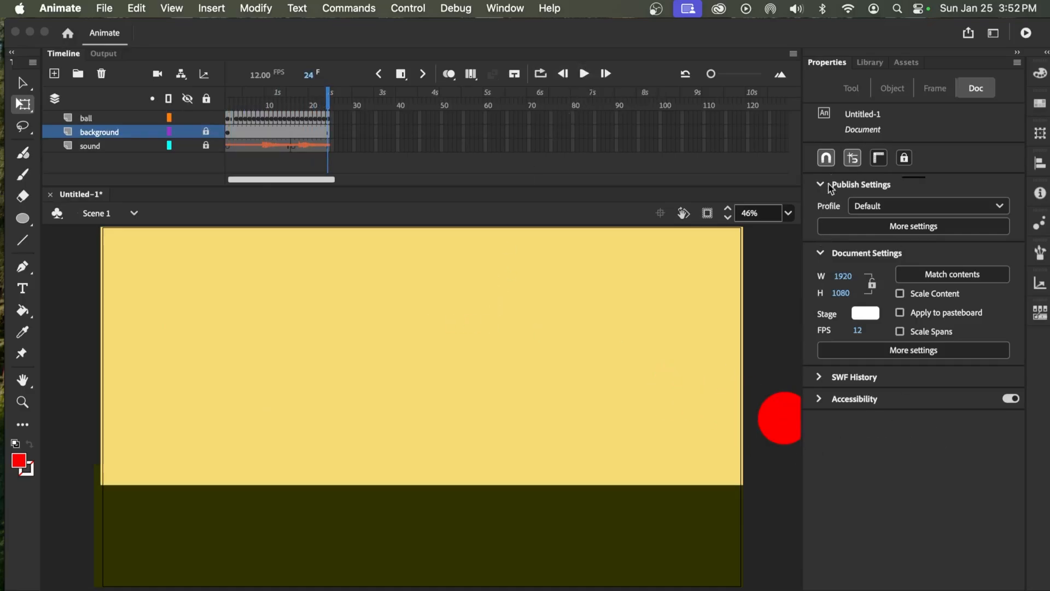
Delete the unused ball symbol from the document's library
click(870, 63)
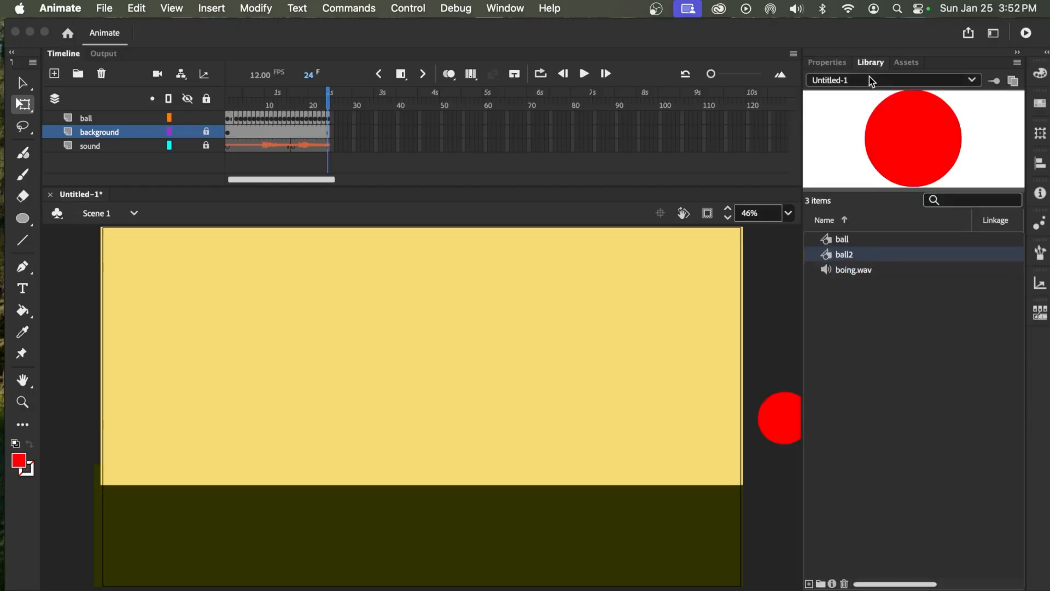
click(845, 243)
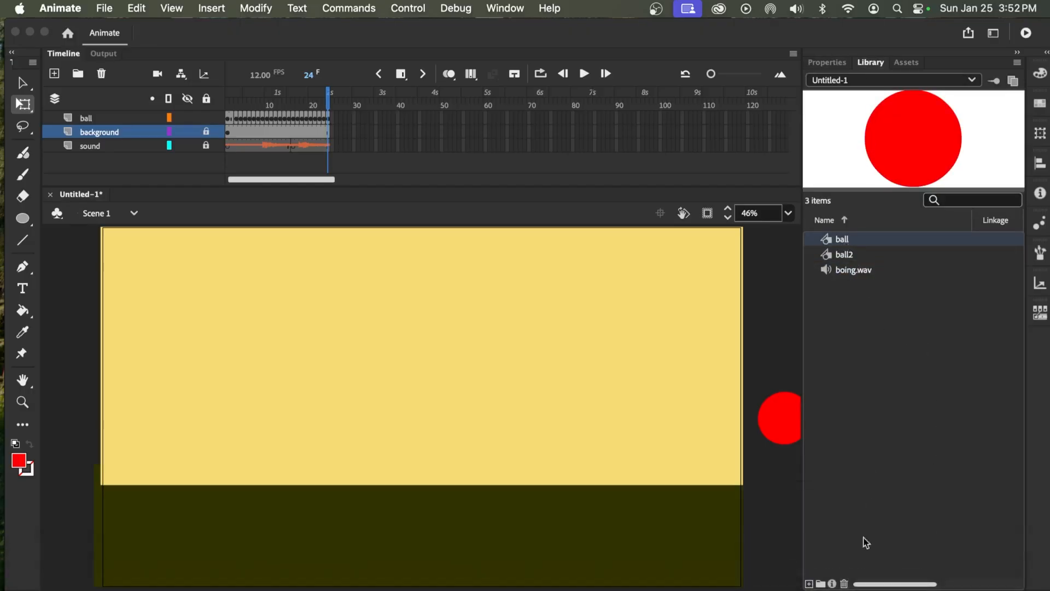
click(843, 584)
Open the ball2 symbol from the library for editing
click(841, 241)
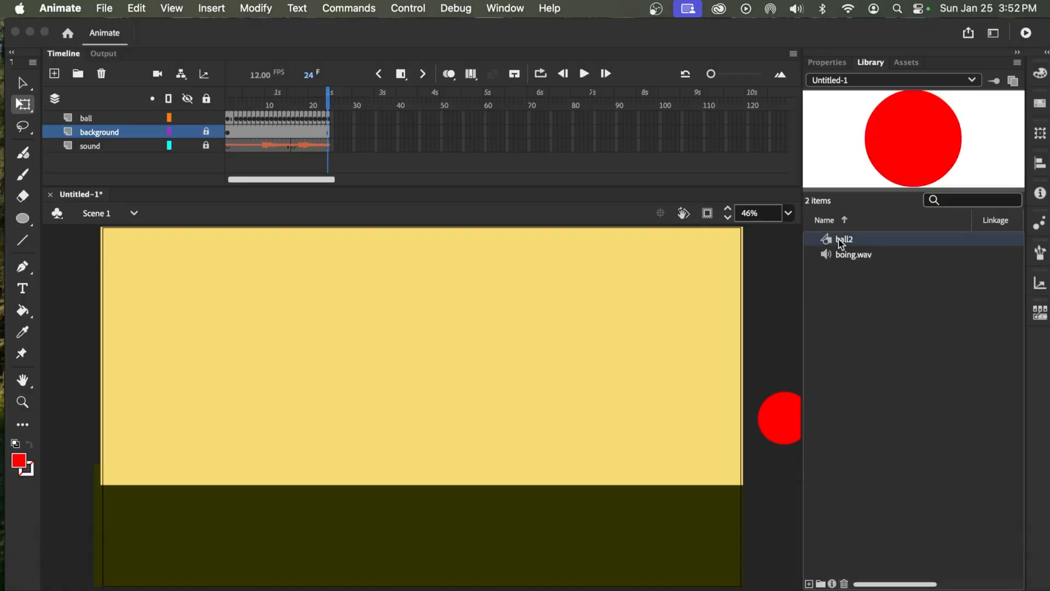
click(839, 238)
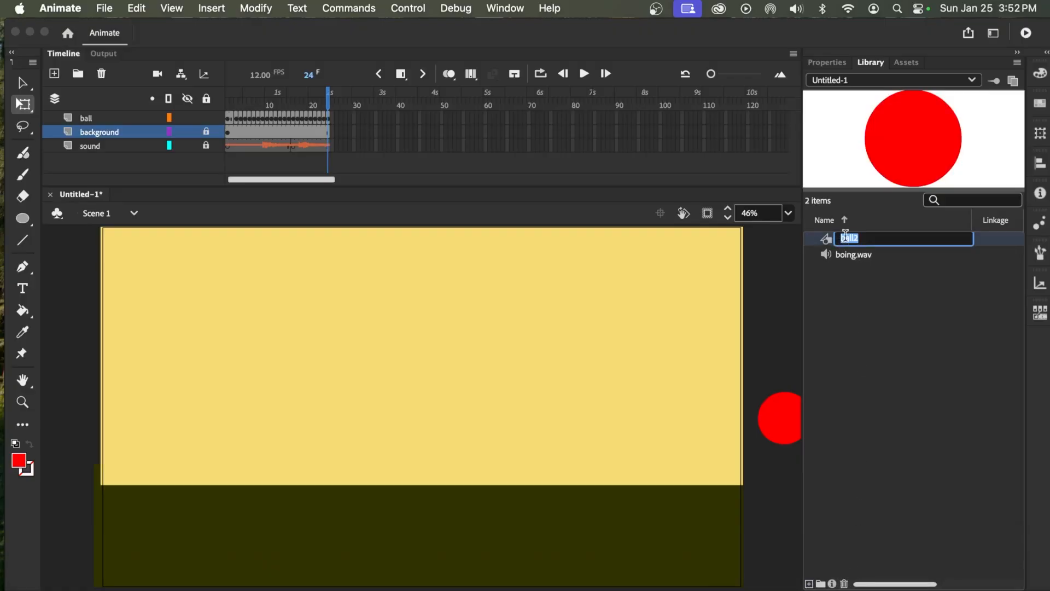
double_click(822, 243)
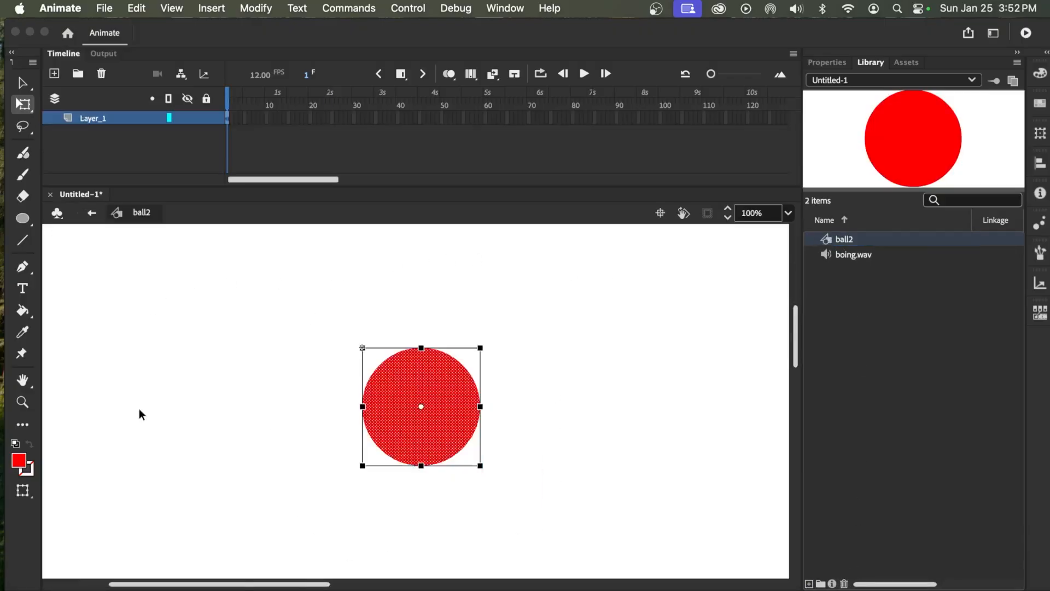
Paint a short white highlight near the ball's upper-right edge with the brush, and return to Scene 1
click(586, 411)
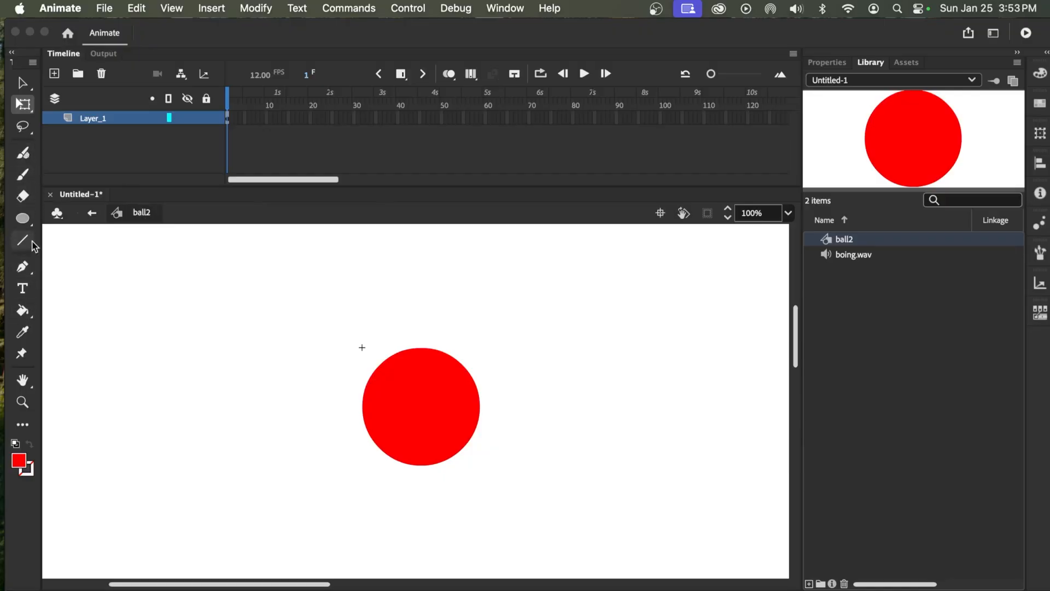
click(22, 175)
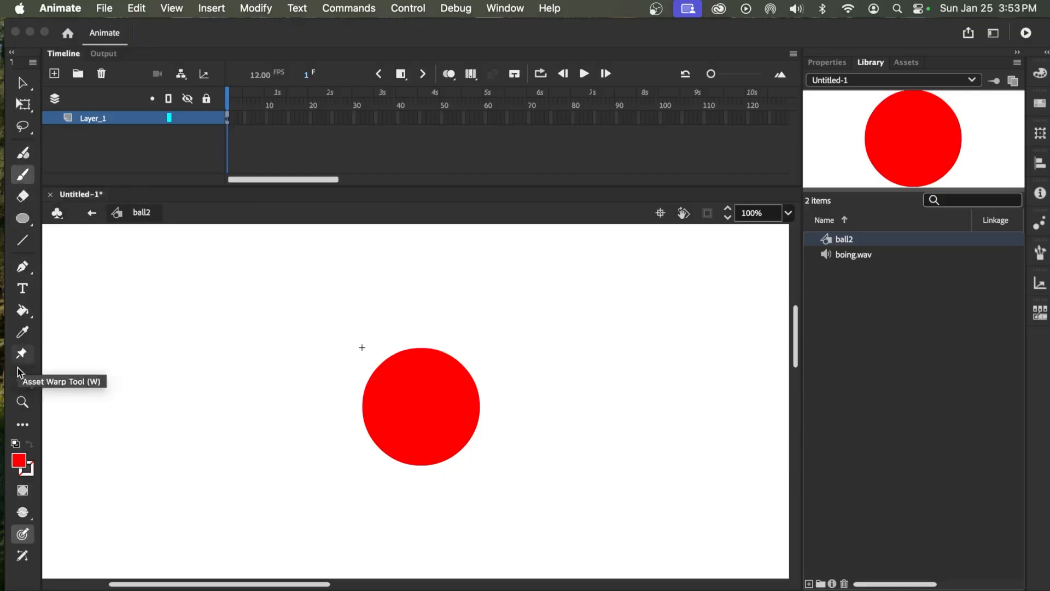
click(17, 461)
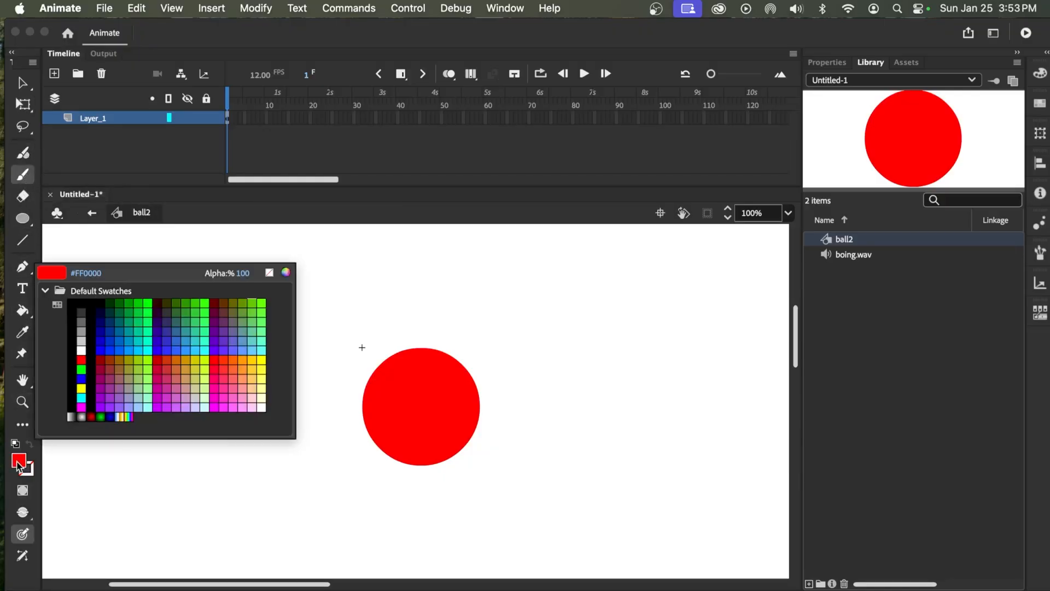
click(83, 339)
drag(432, 375, 459, 383)
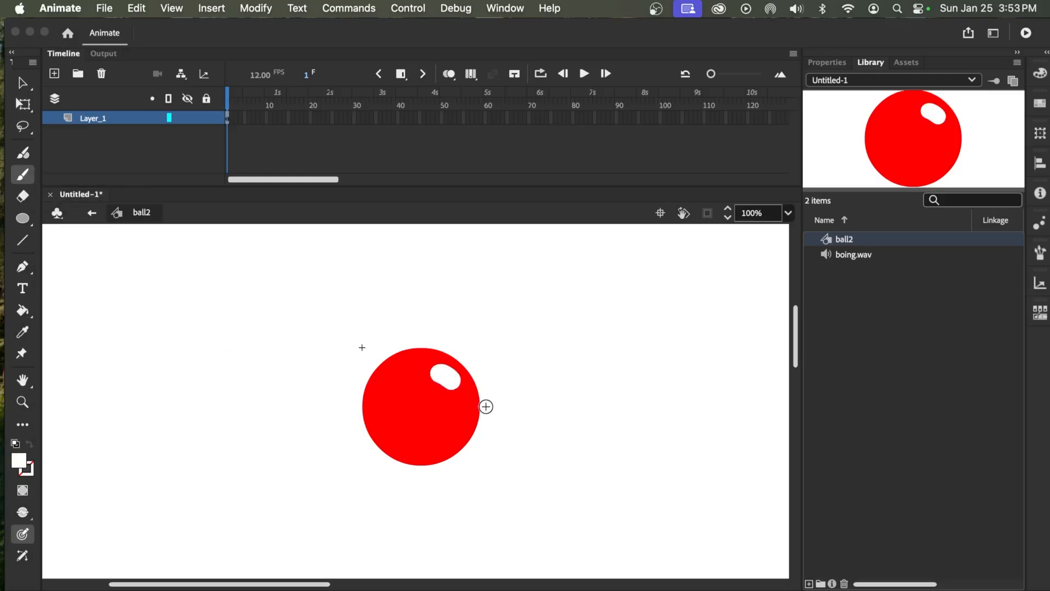
click(92, 217)
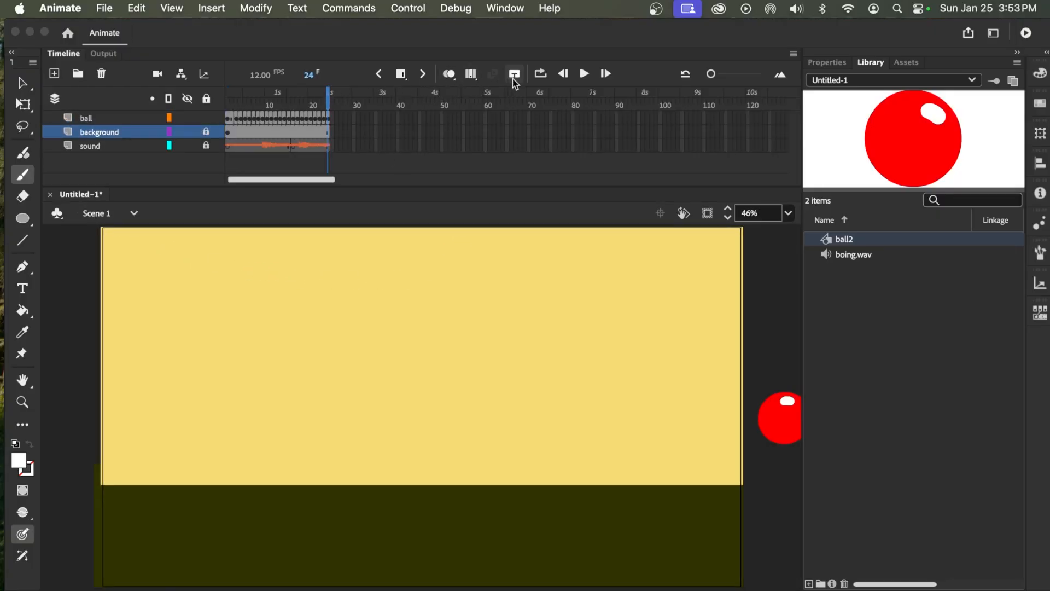
Enable loop playback across frames 1 to 24 and play the animation from frame 1 to check it
drag(326, 99, 27, 126)
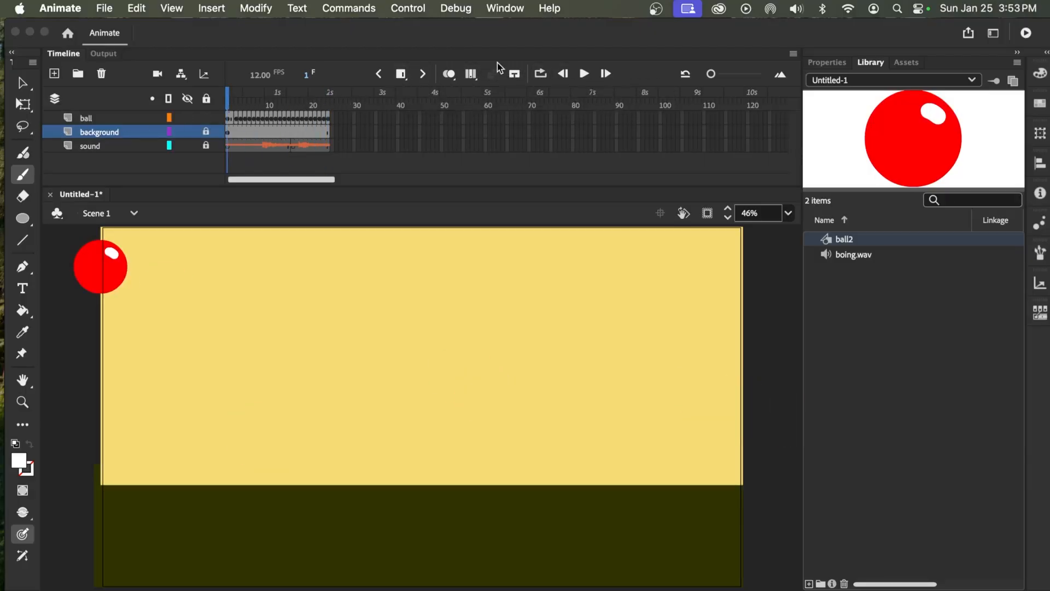
click(540, 74)
drag(239, 90, 328, 91)
click(585, 73)
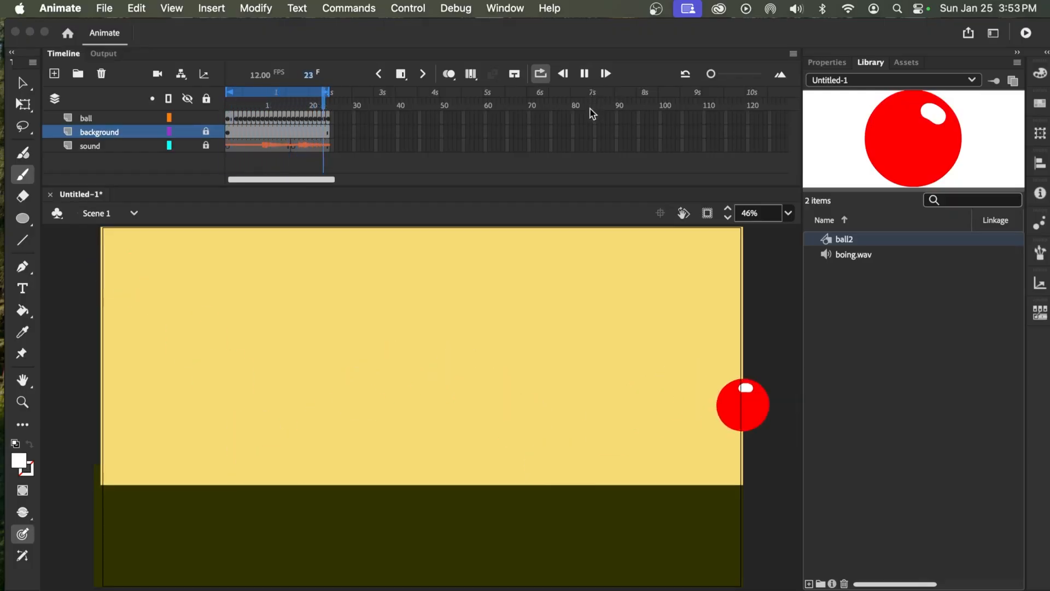
click(584, 74)
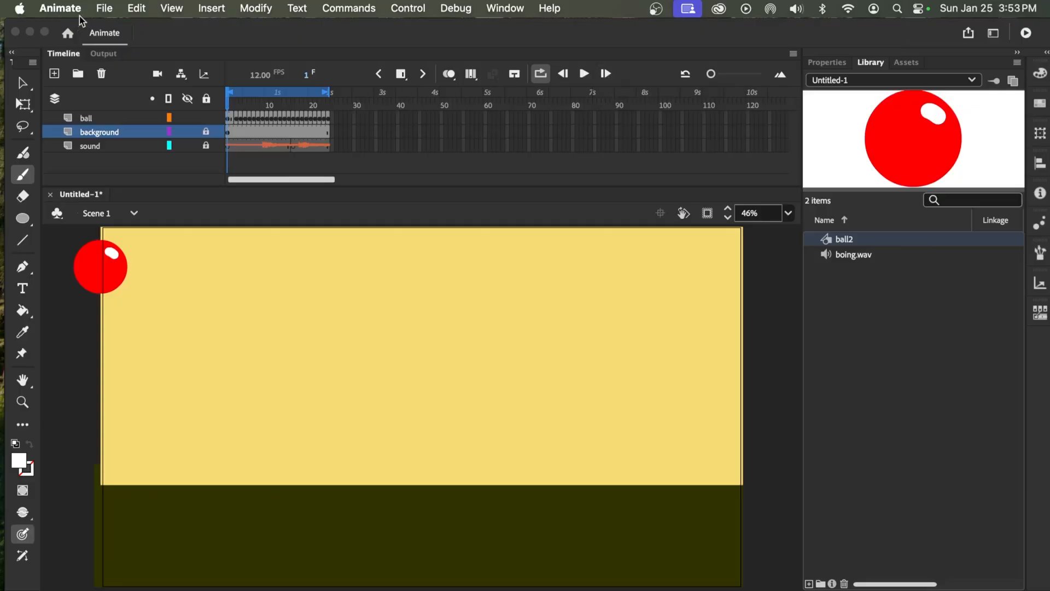
Open the video export settings for the animation and browse for the output file's destination
click(103, 8)
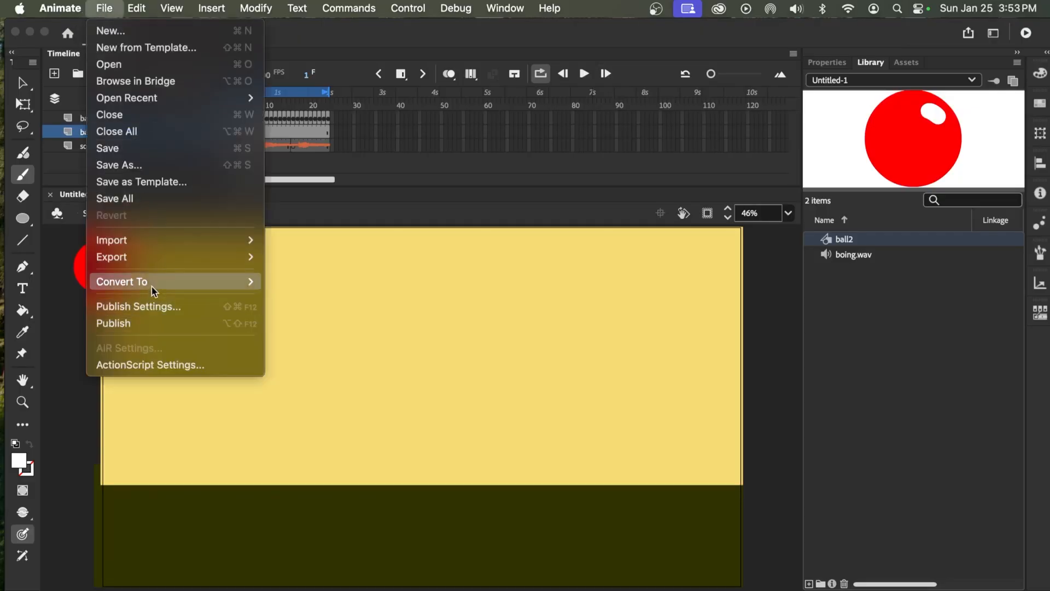
mouse_move(160, 256)
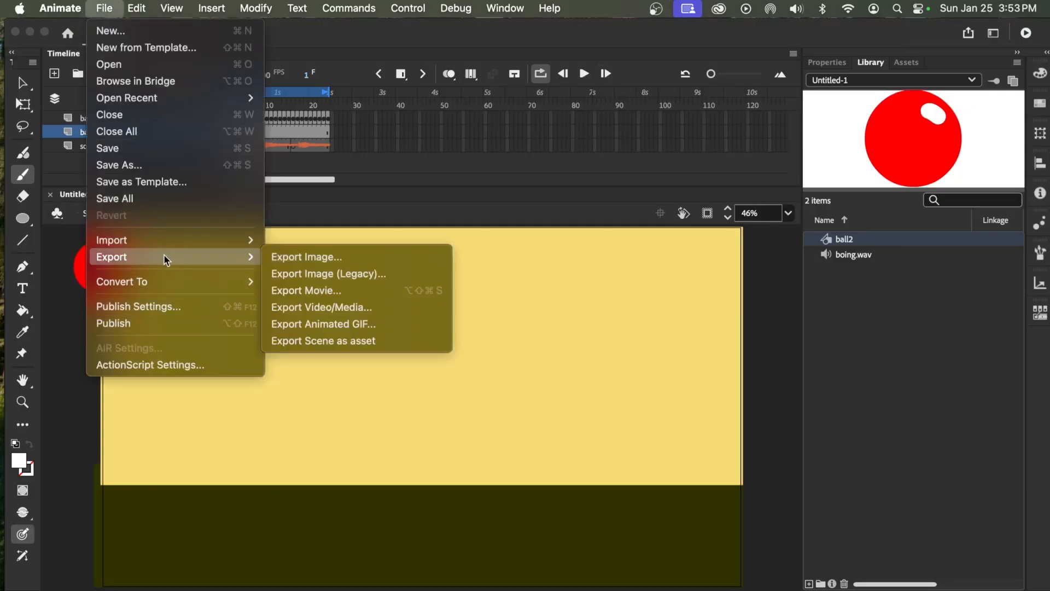
click(310, 313)
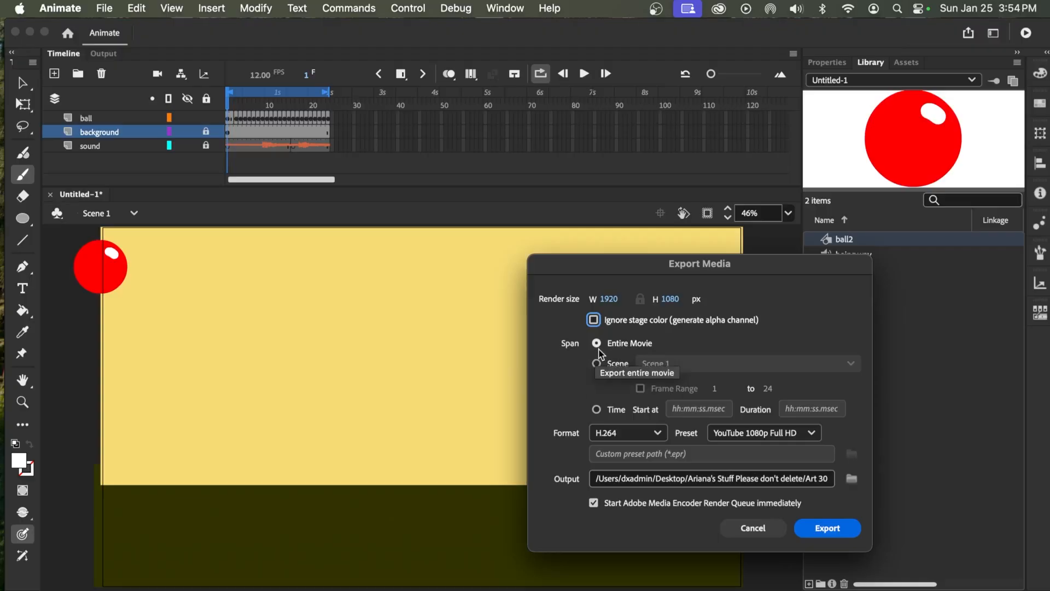
click(743, 480)
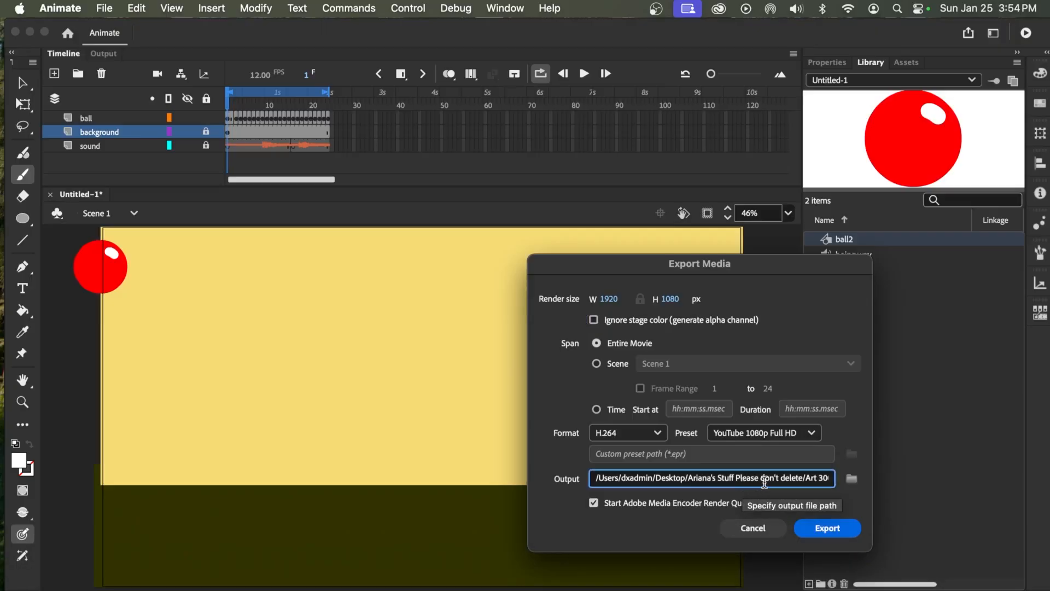
click(852, 479)
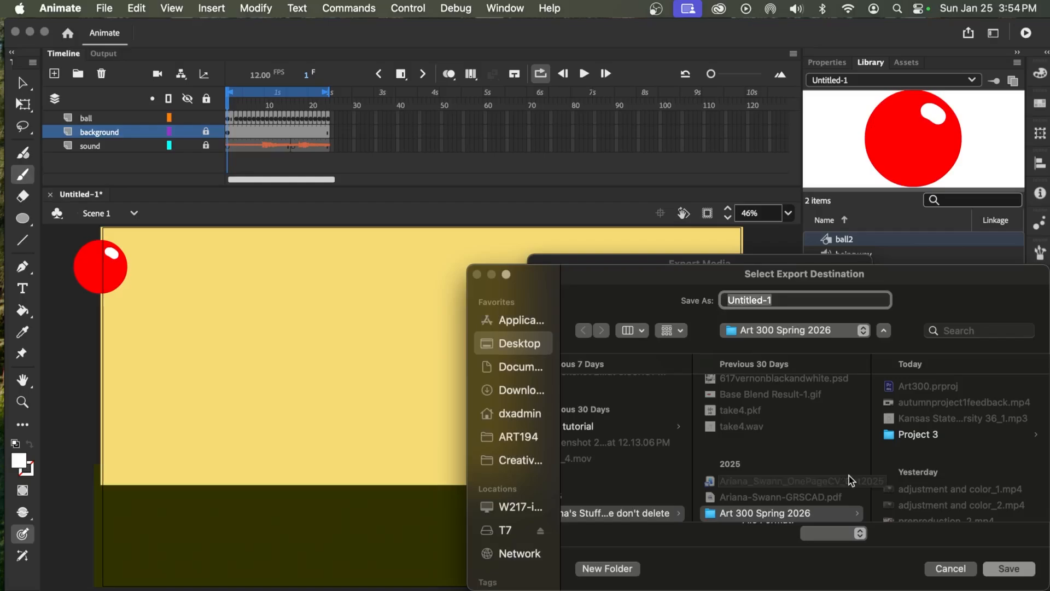
text(bou)
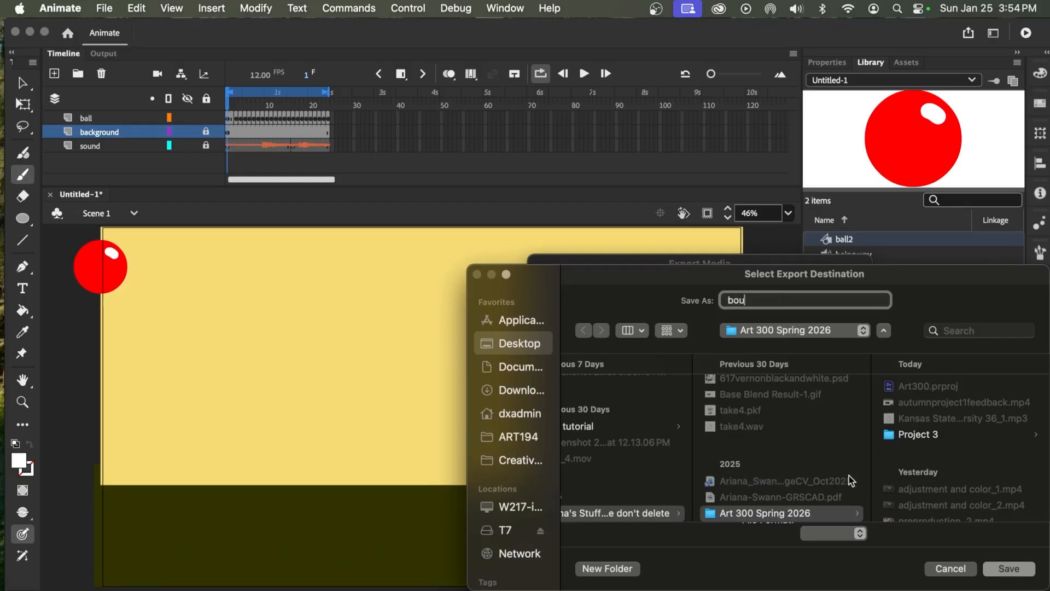
key(BackSpace)
key(BackSpace)
key(BackSpace)
Name the output file with the author's surname followed by _bouncyball, save it in Art 300 Spring 2026, and export the video
text(Swann_bouncy)
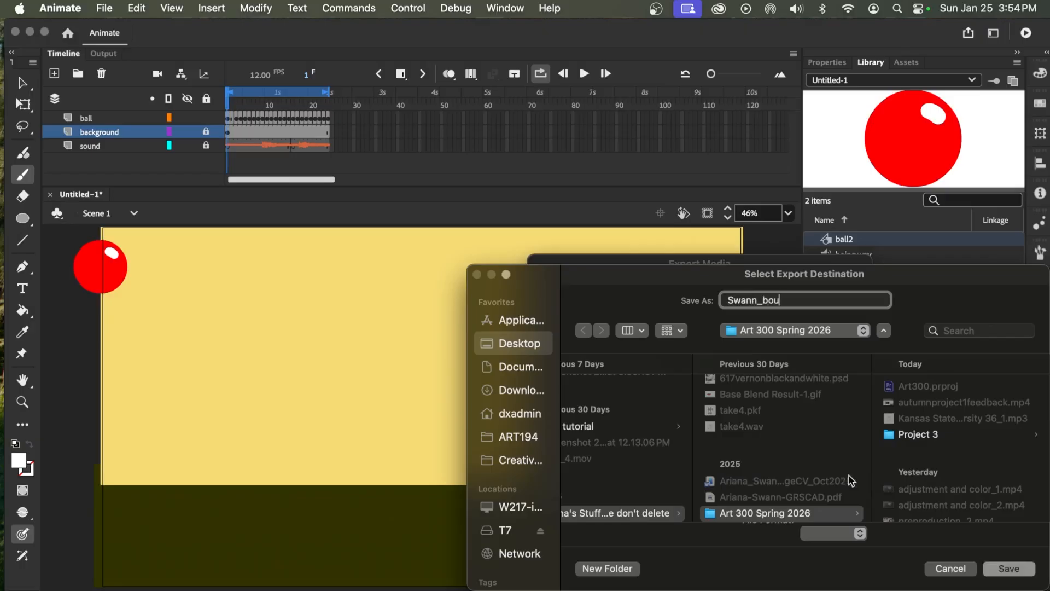
text(ball)
click(1008, 568)
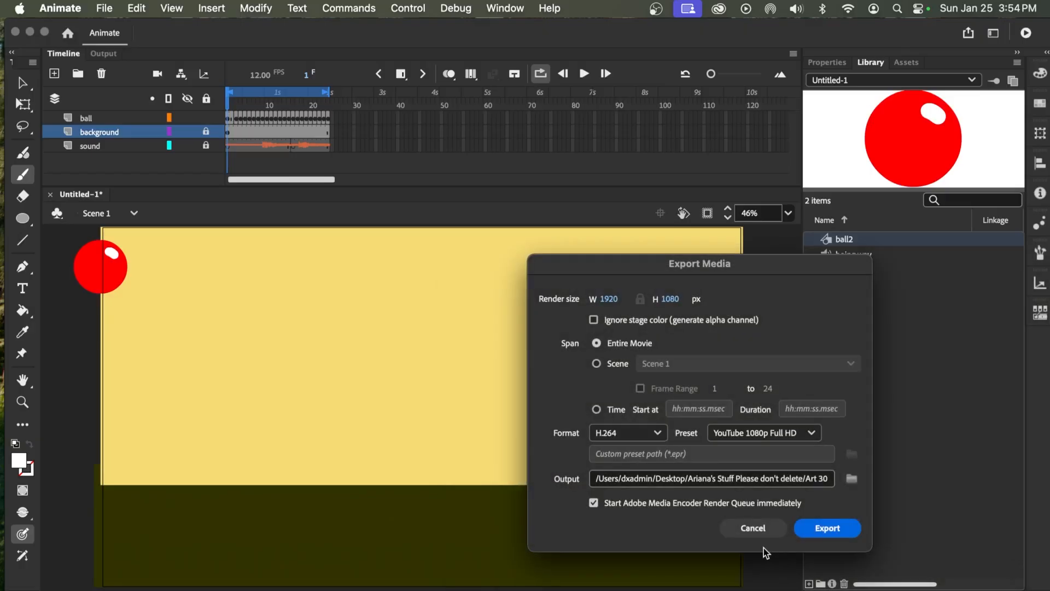
click(841, 527)
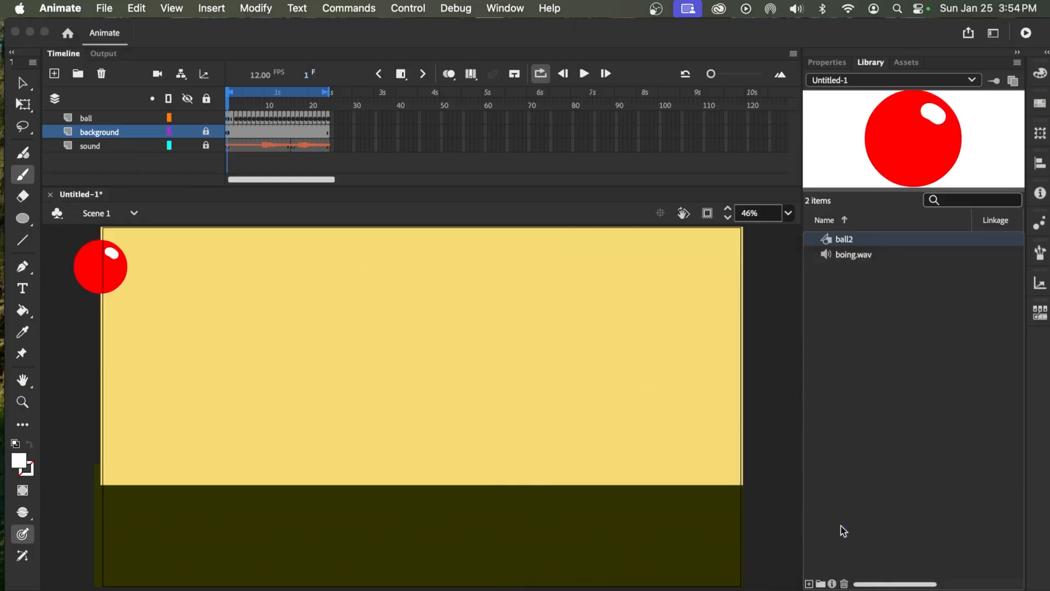